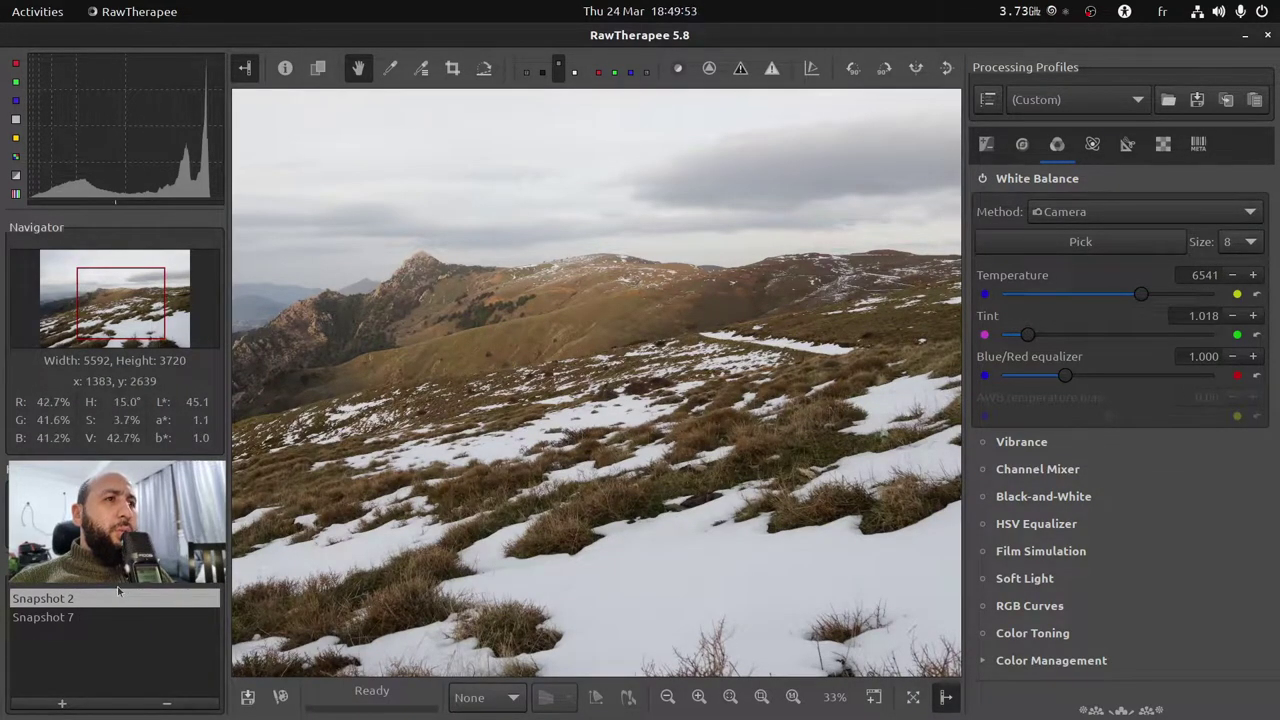
# Preview Snapshot 7, go back to Snapshot 2, and fold away White Balance.
pyautogui.click(96, 622)
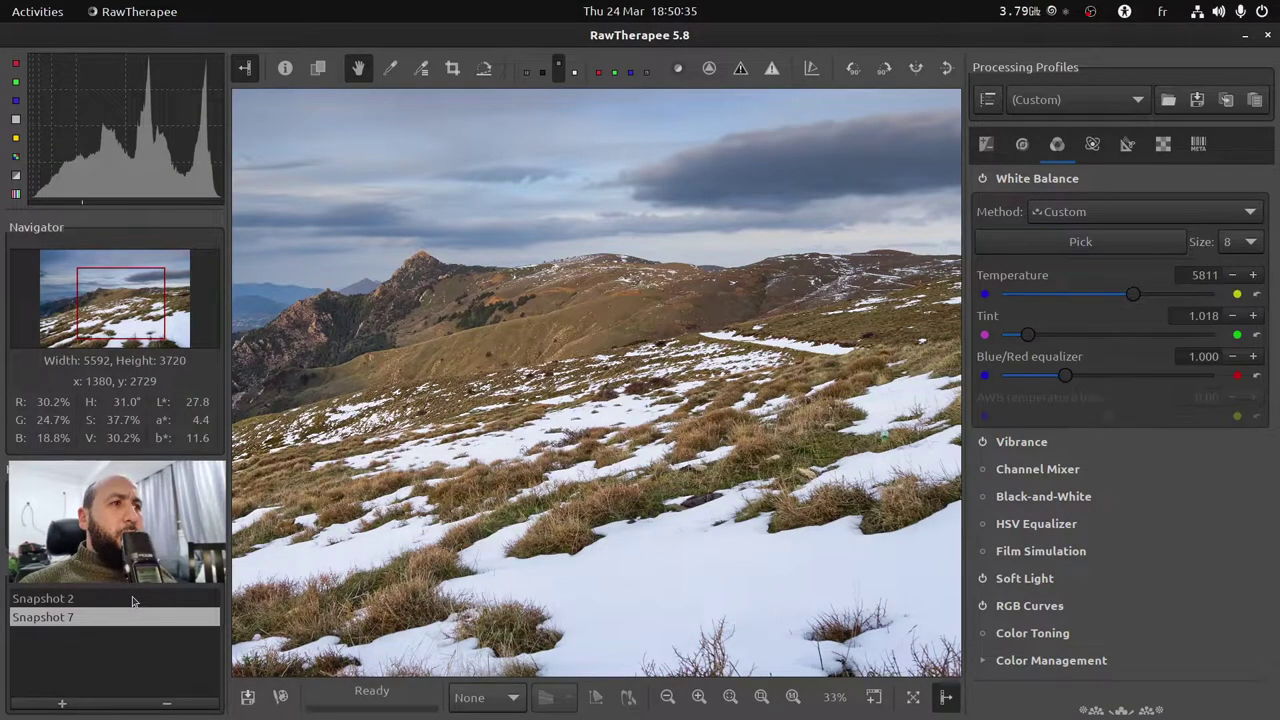
pyautogui.click(133, 599)
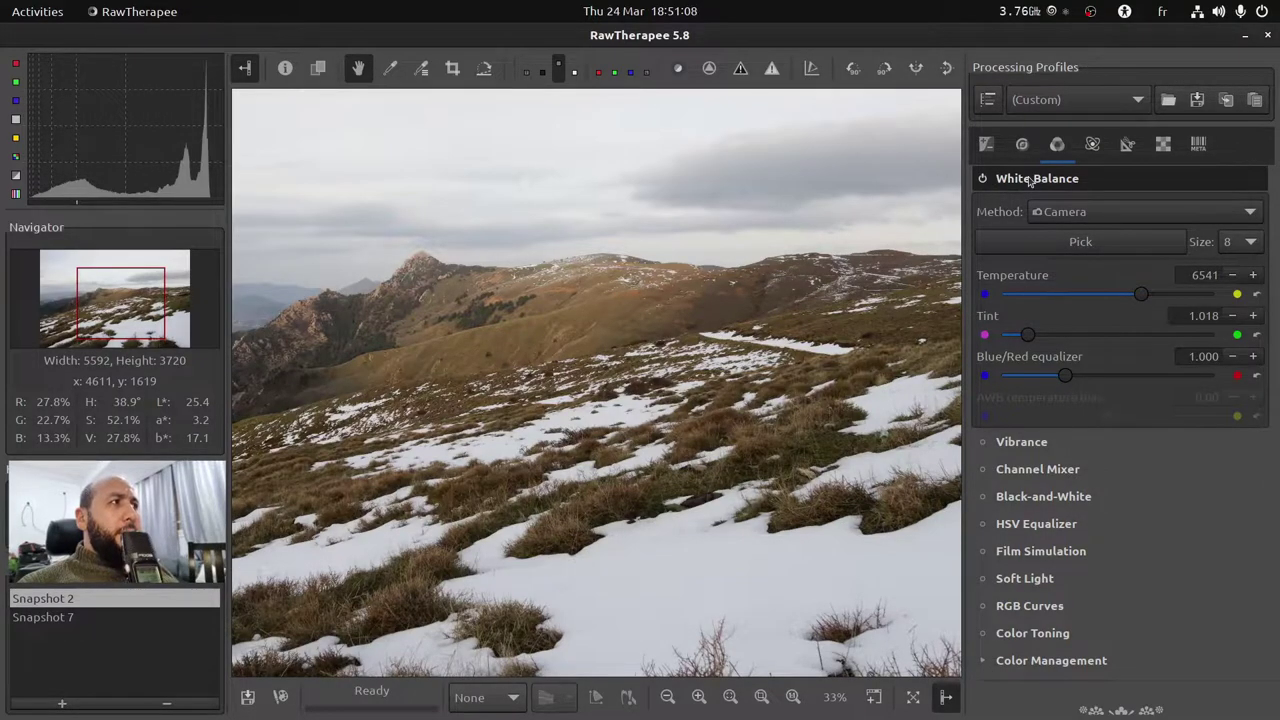
pyautogui.click(1030, 180)
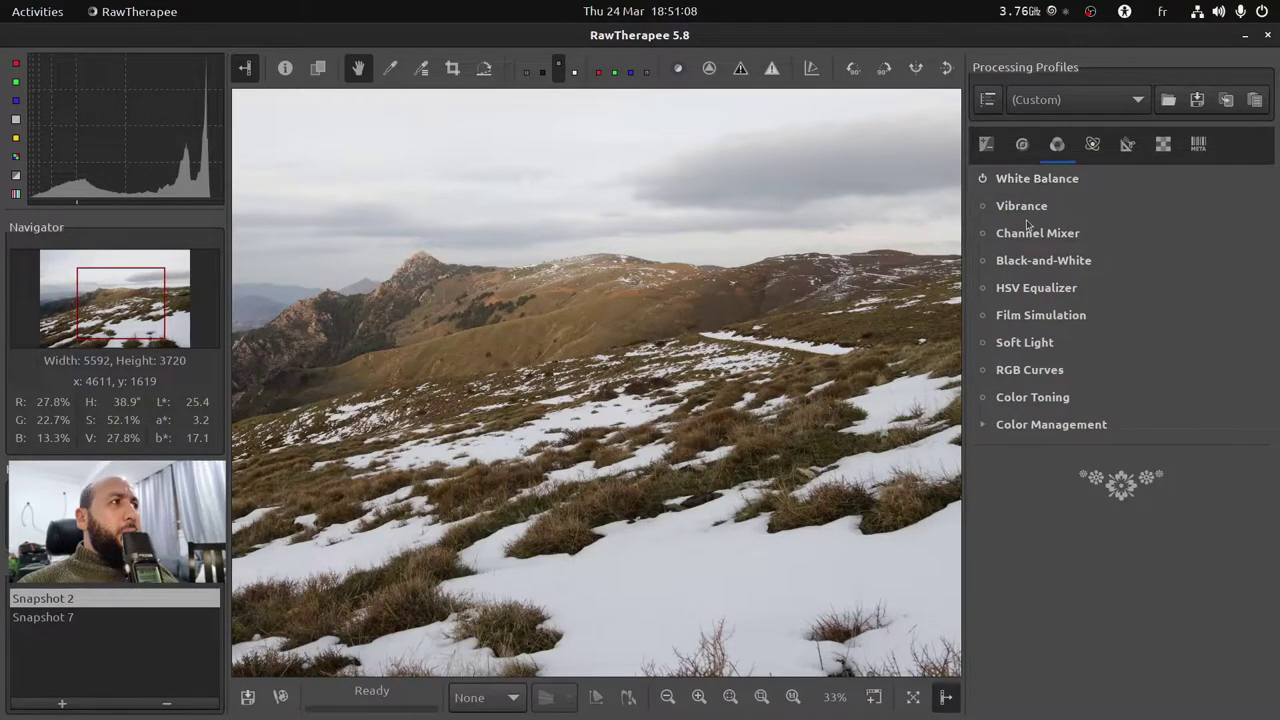
# Tour the Exposure, Detail, Color, Advanced and Transform tool groups, ending on Raw.
pyautogui.click(986, 146)
pyautogui.click(1021, 144)
pyautogui.click(1057, 144)
pyautogui.click(1127, 144)
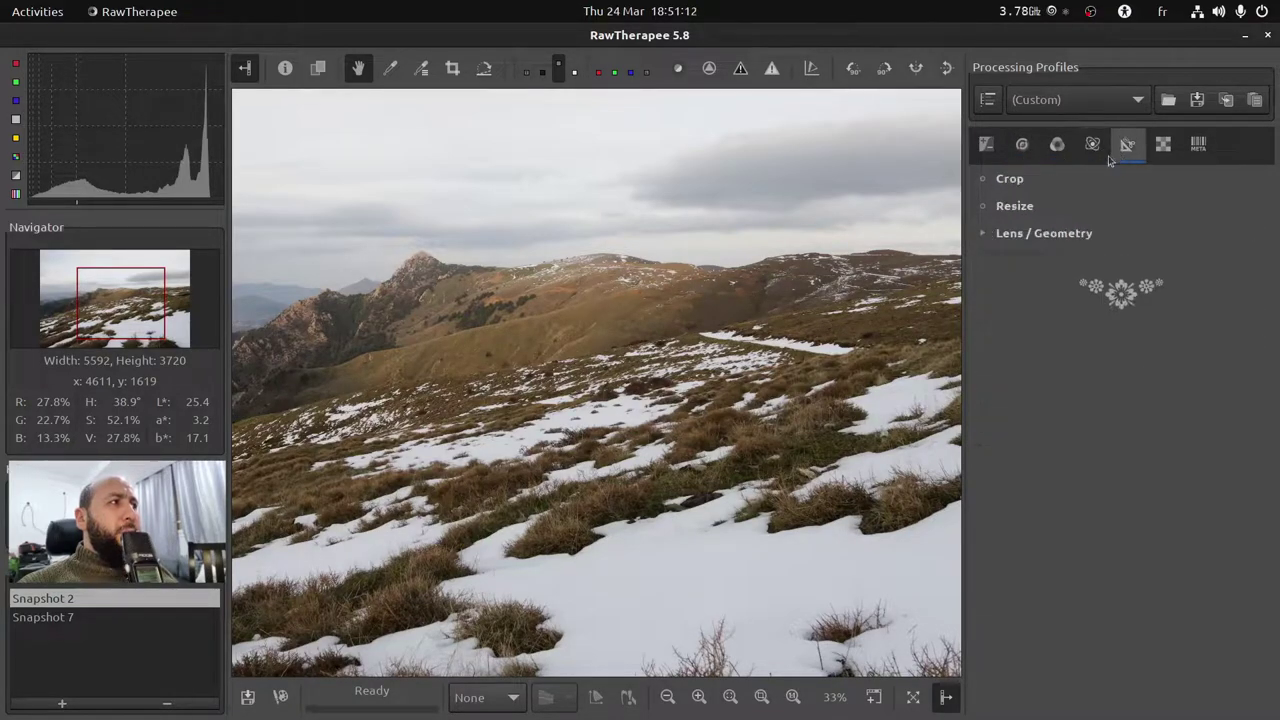
pyautogui.click(986, 146)
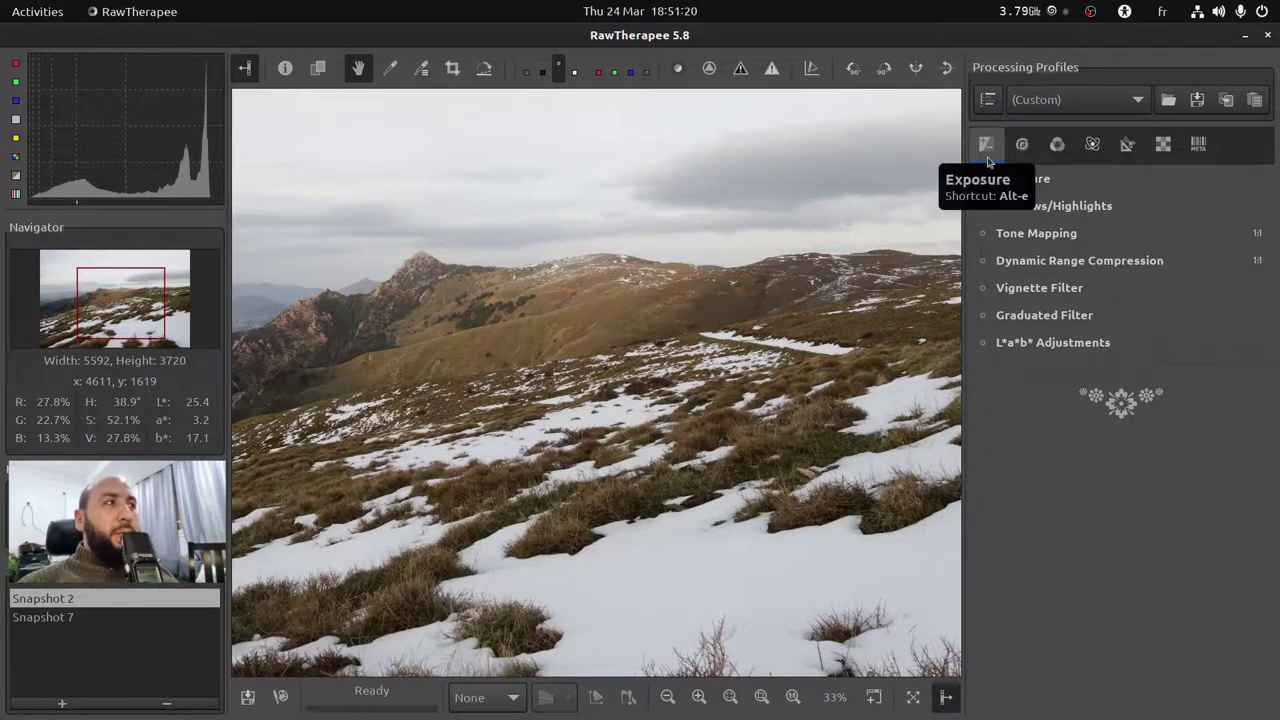
pyautogui.click(1026, 154)
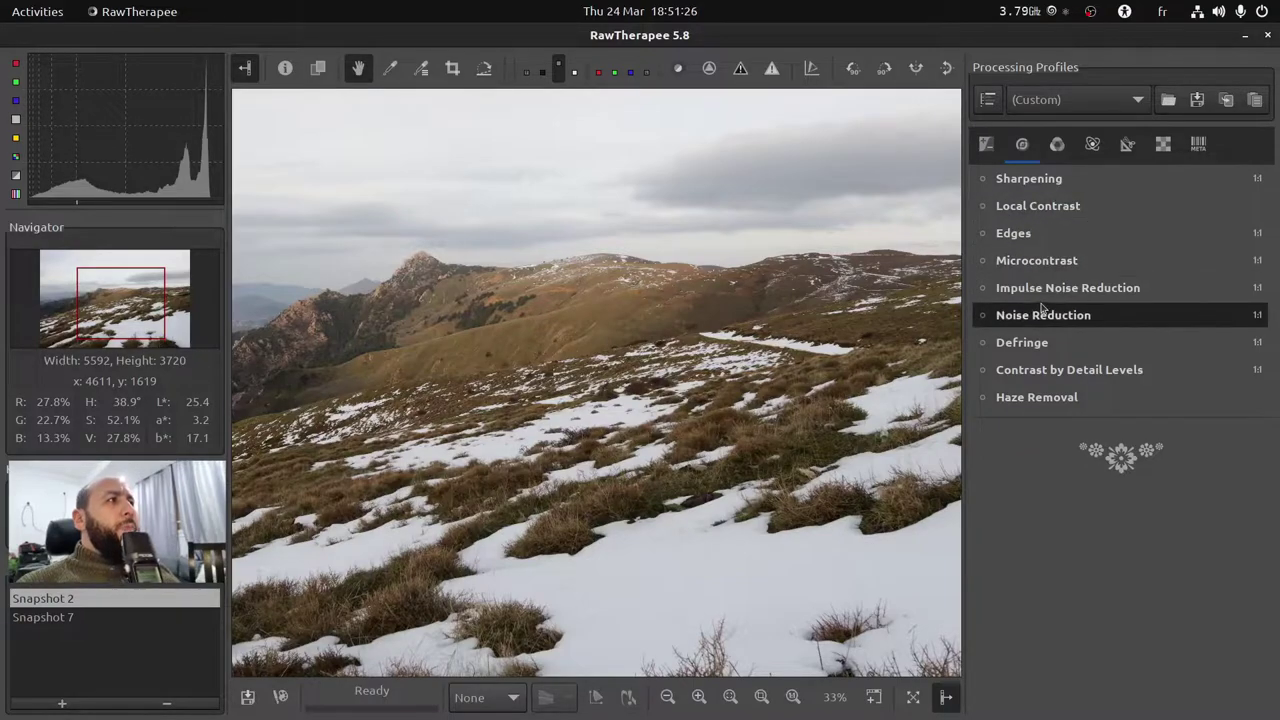
pyautogui.click(1057, 145)
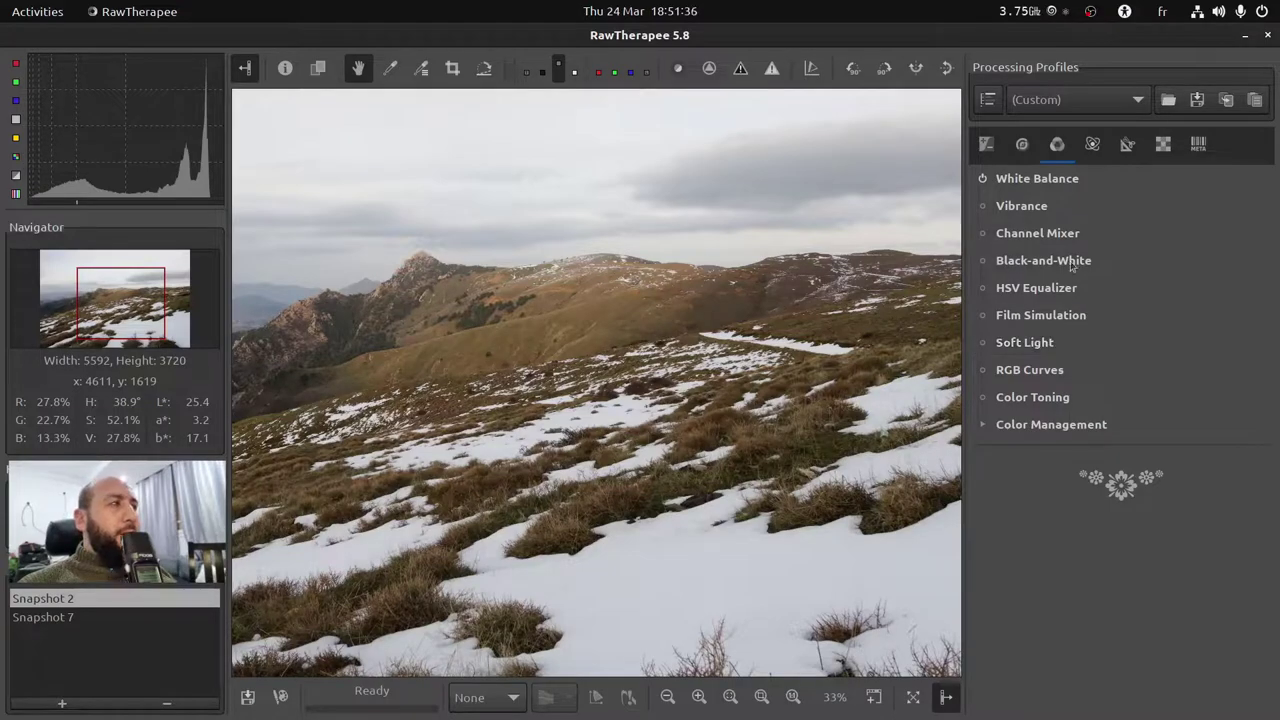
pyautogui.click(1093, 148)
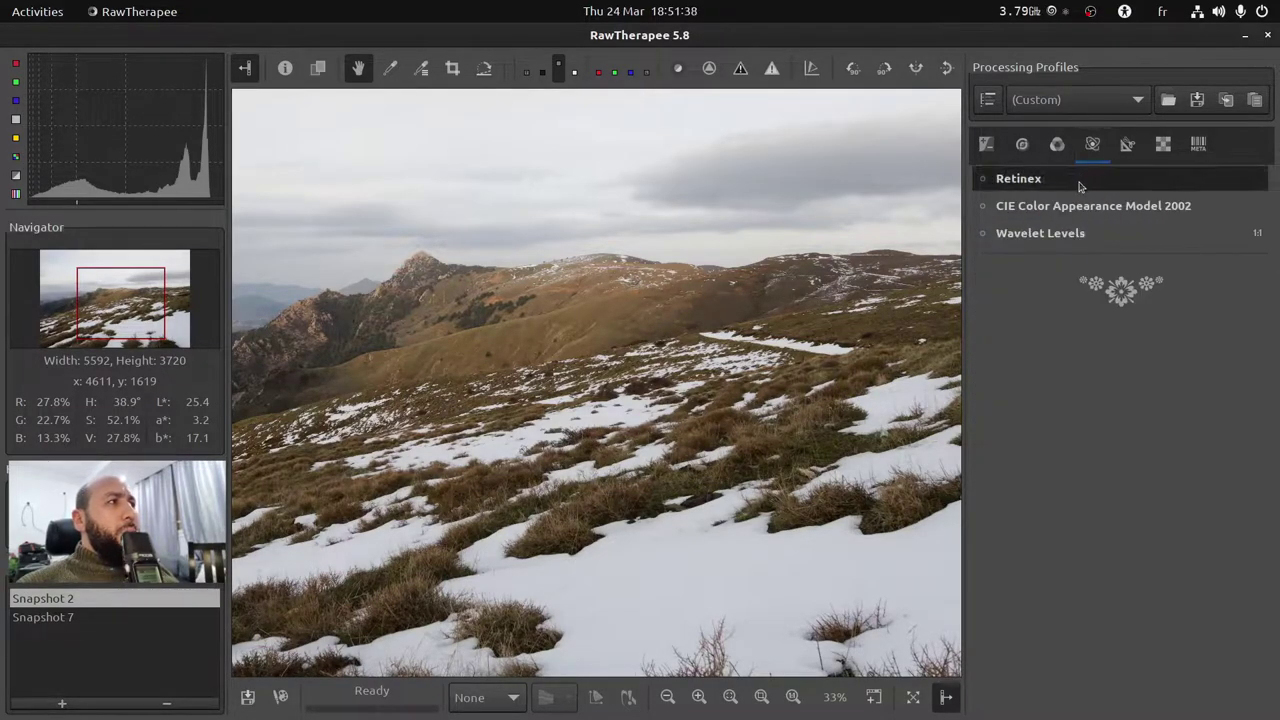
pyautogui.click(1126, 146)
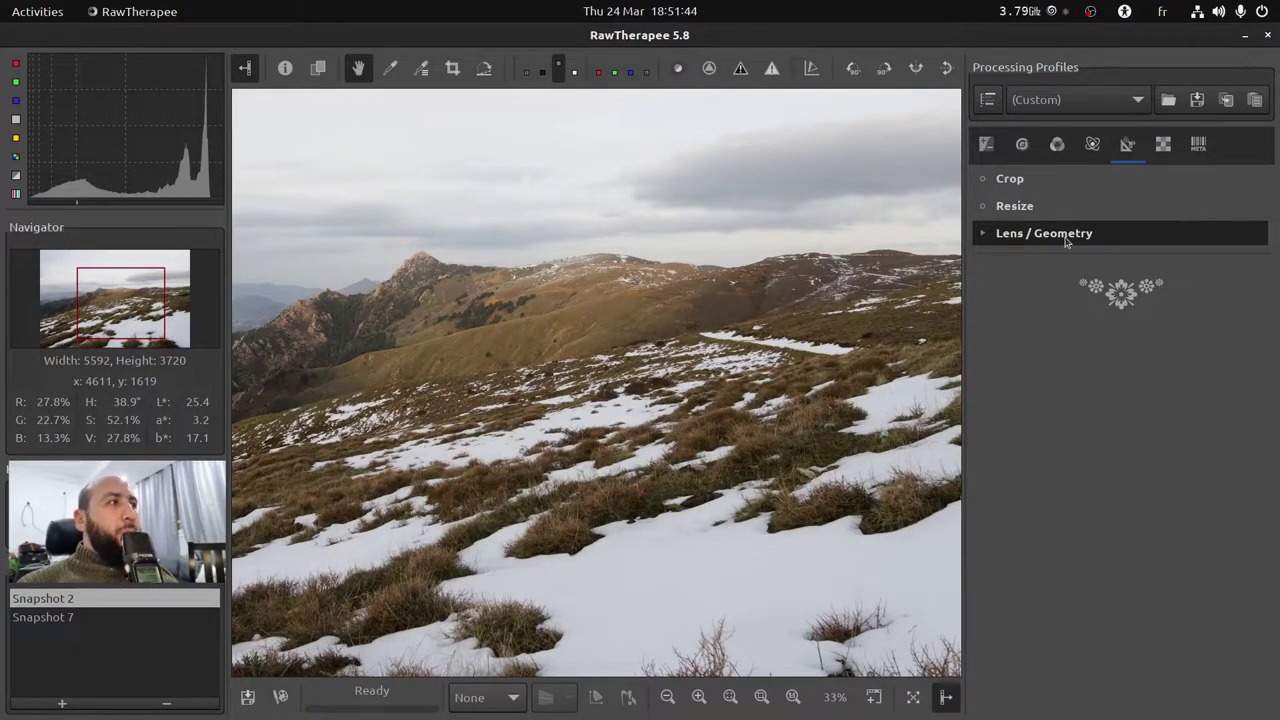
pyautogui.click(1161, 146)
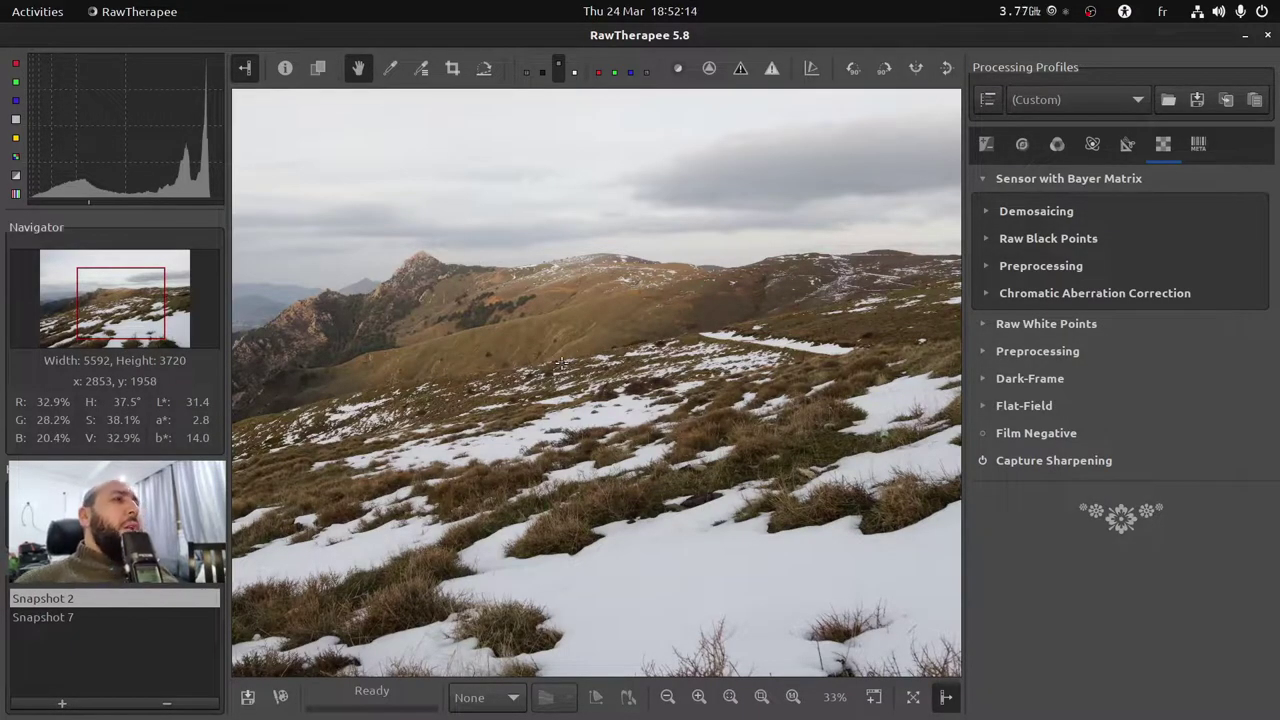
# Return to the Exposure tools, zoom the preview out to 20%, and enable Shadows/Highlights.
pyautogui.click(979, 149)
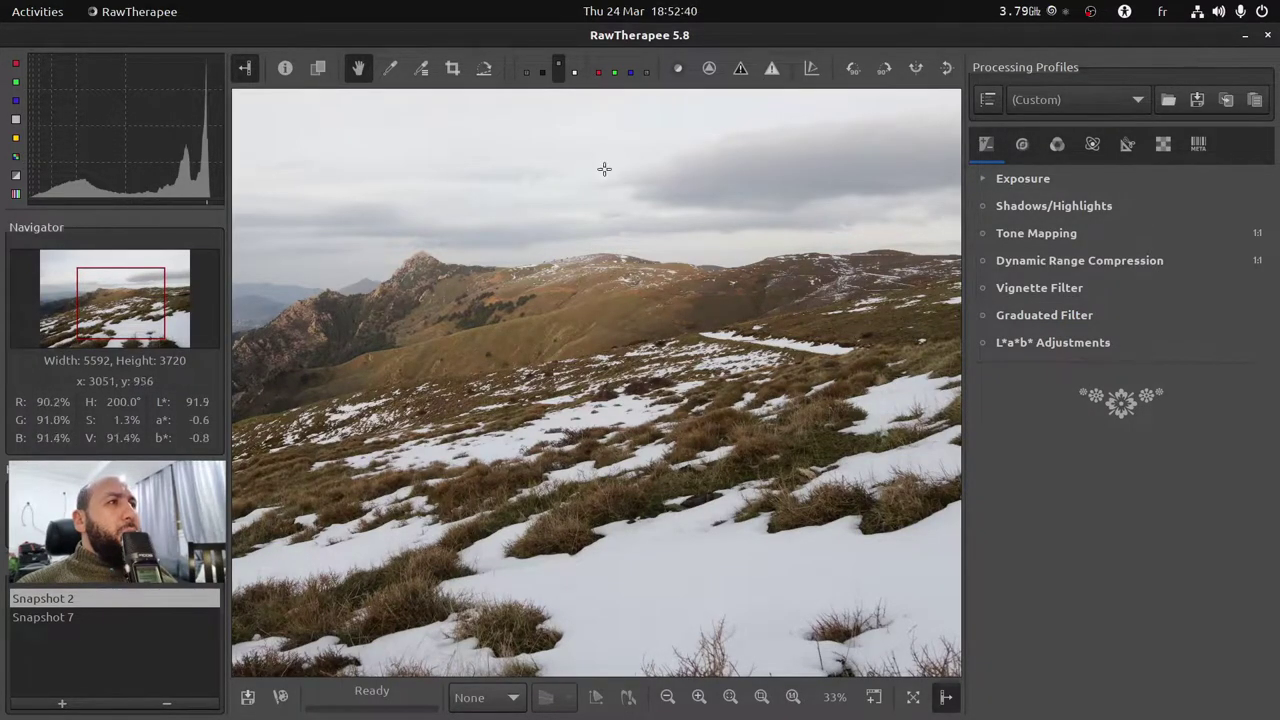
pyautogui.scroll(-2, 623, 203)
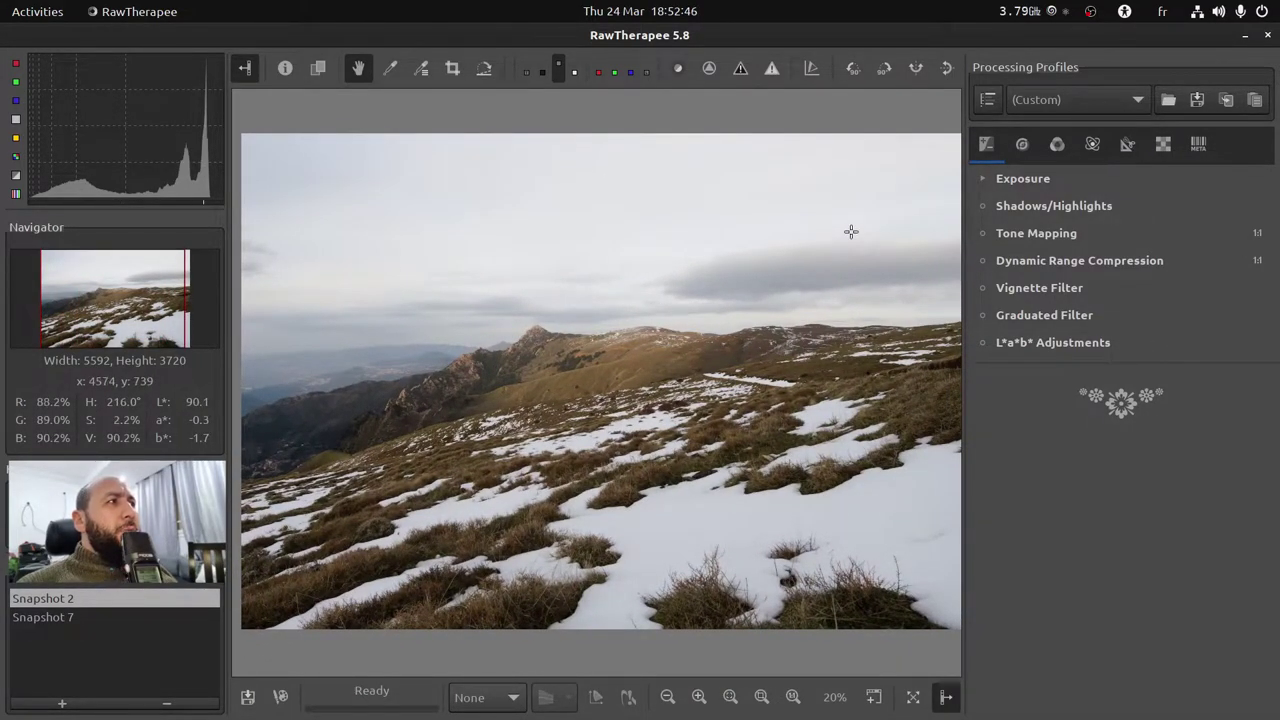
pyautogui.click(984, 209)
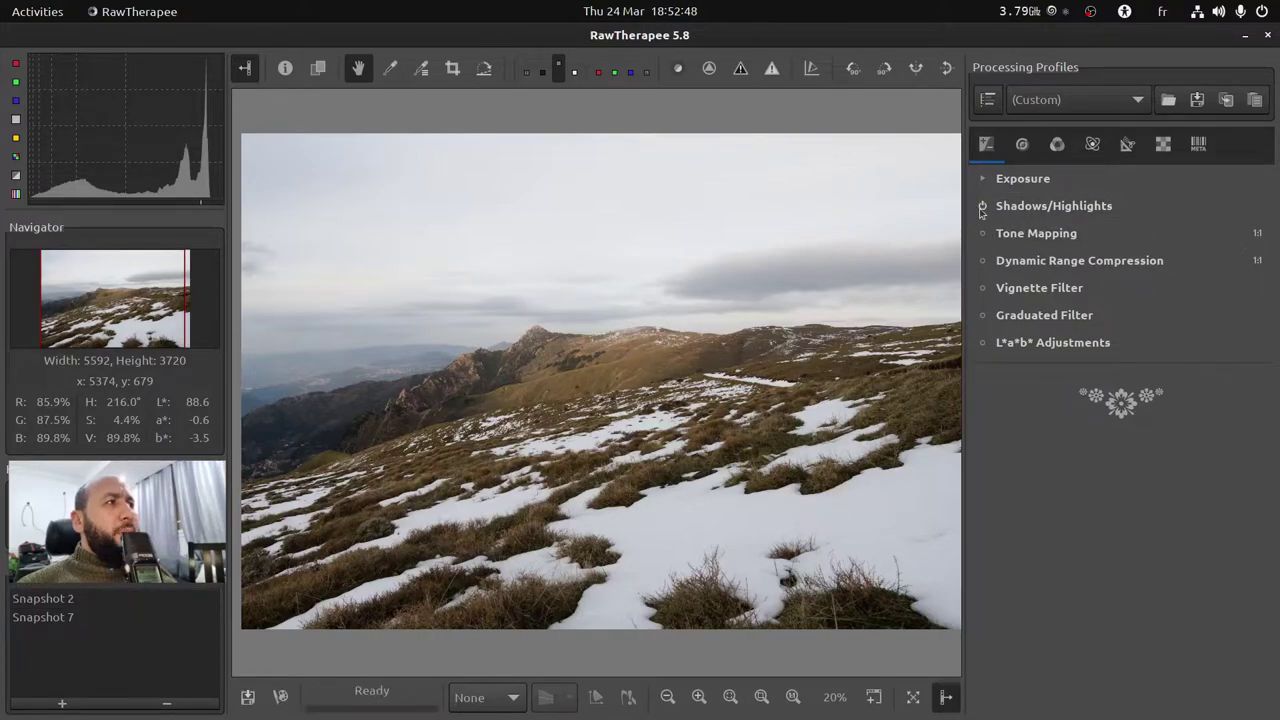
# Set Shadows/Highlights to Highlights 89, tonal width 48, Shadows 26 and Radius 44.
pyautogui.click(1063, 208)
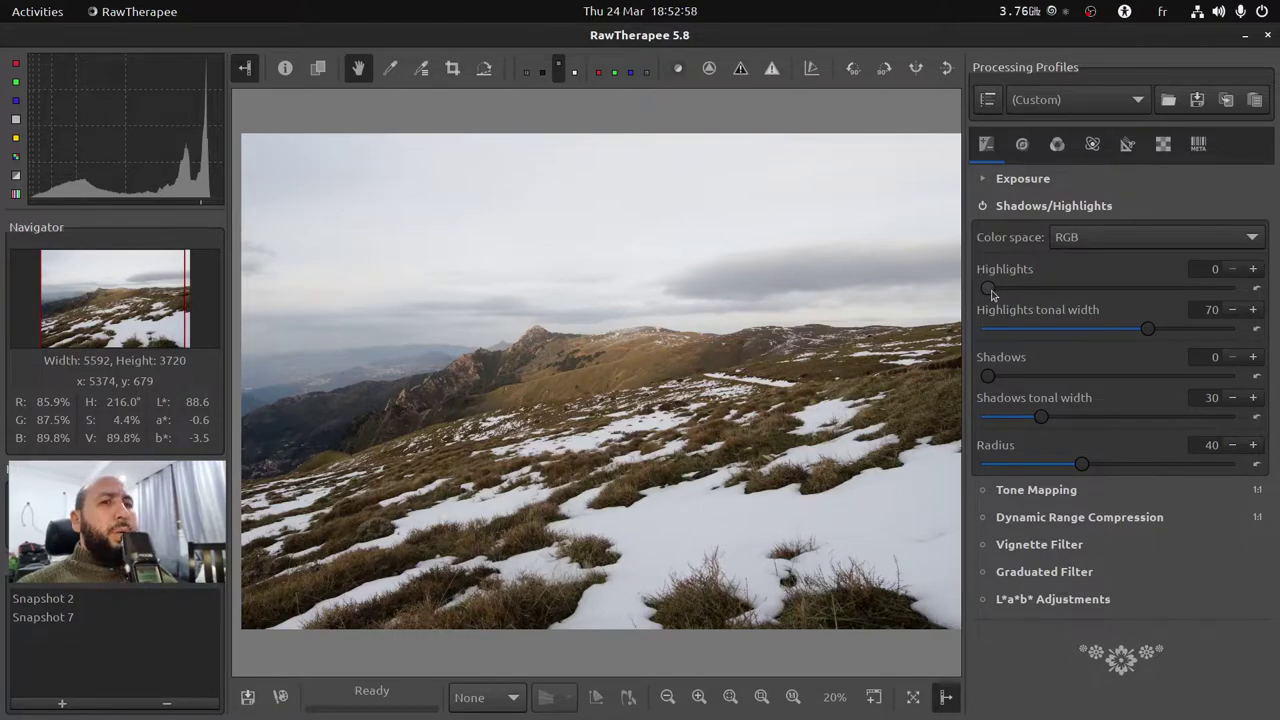
pyautogui.moveTo(991, 293); pyautogui.dragTo(1201, 289)
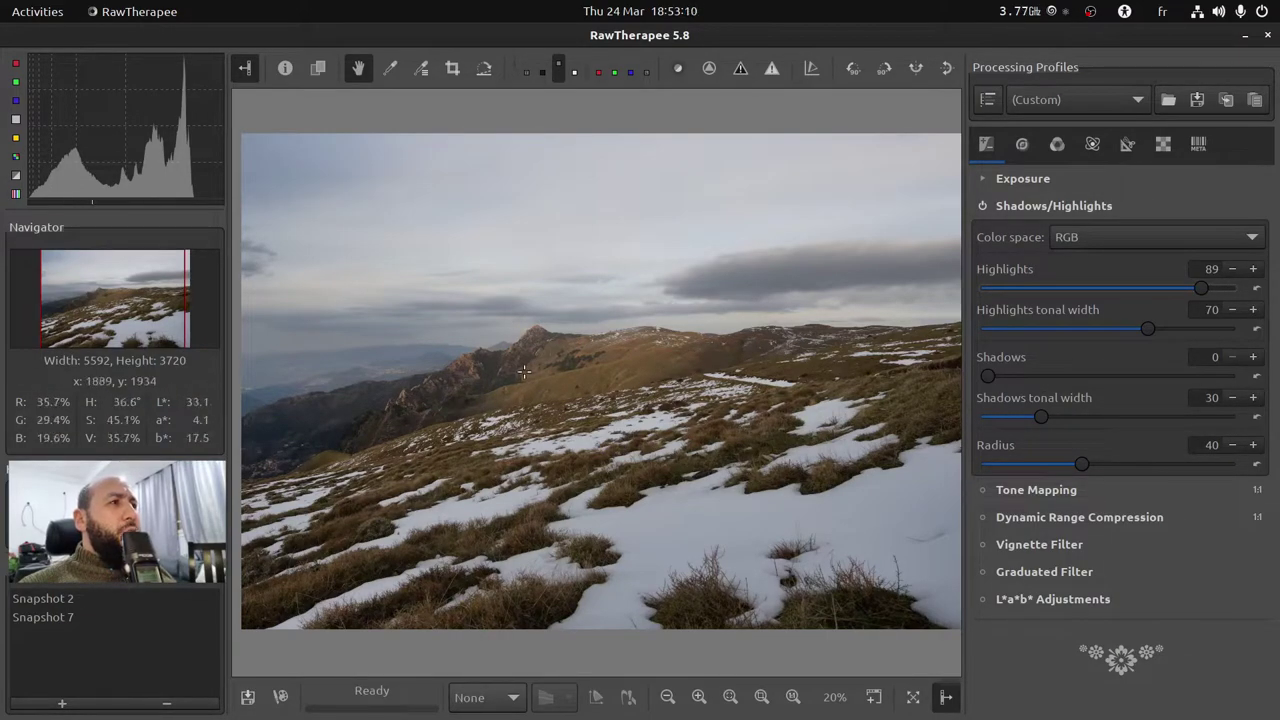
pyautogui.moveTo(995, 378); pyautogui.dragTo(1057, 382)
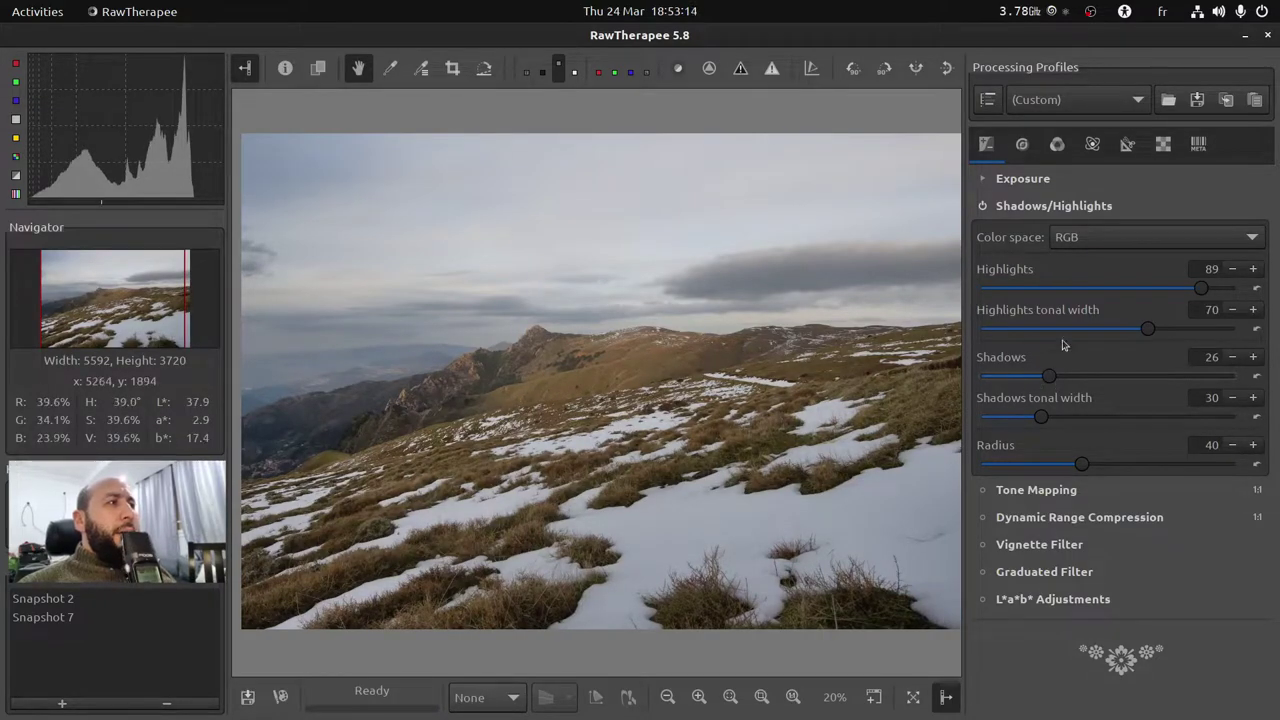
pyautogui.moveTo(1152, 333); pyautogui.dragTo(1094, 334)
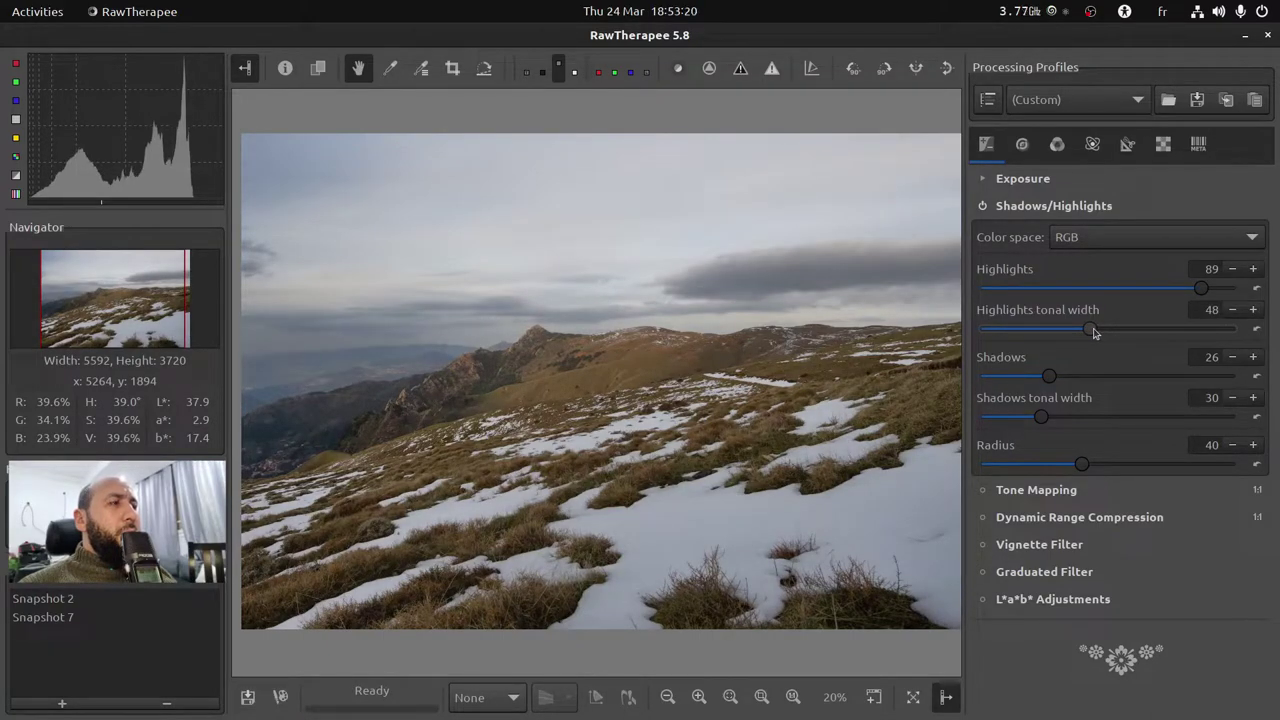
pyautogui.moveTo(1081, 464)
pyautogui.mouseDown()
pyautogui.moveTo(1065, 465)
pyautogui.moveTo(1120, 465)
pyautogui.moveTo(1090, 465)
pyautogui.mouseUp()
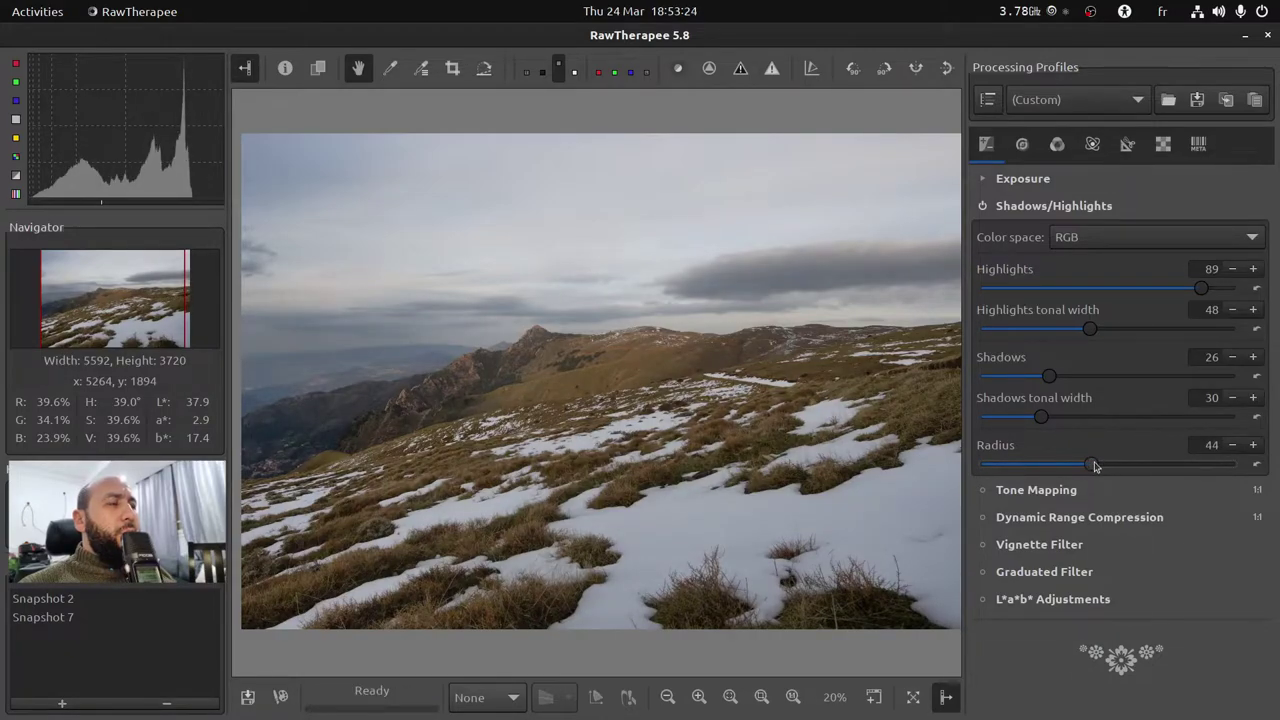
pyautogui.click(1013, 210)
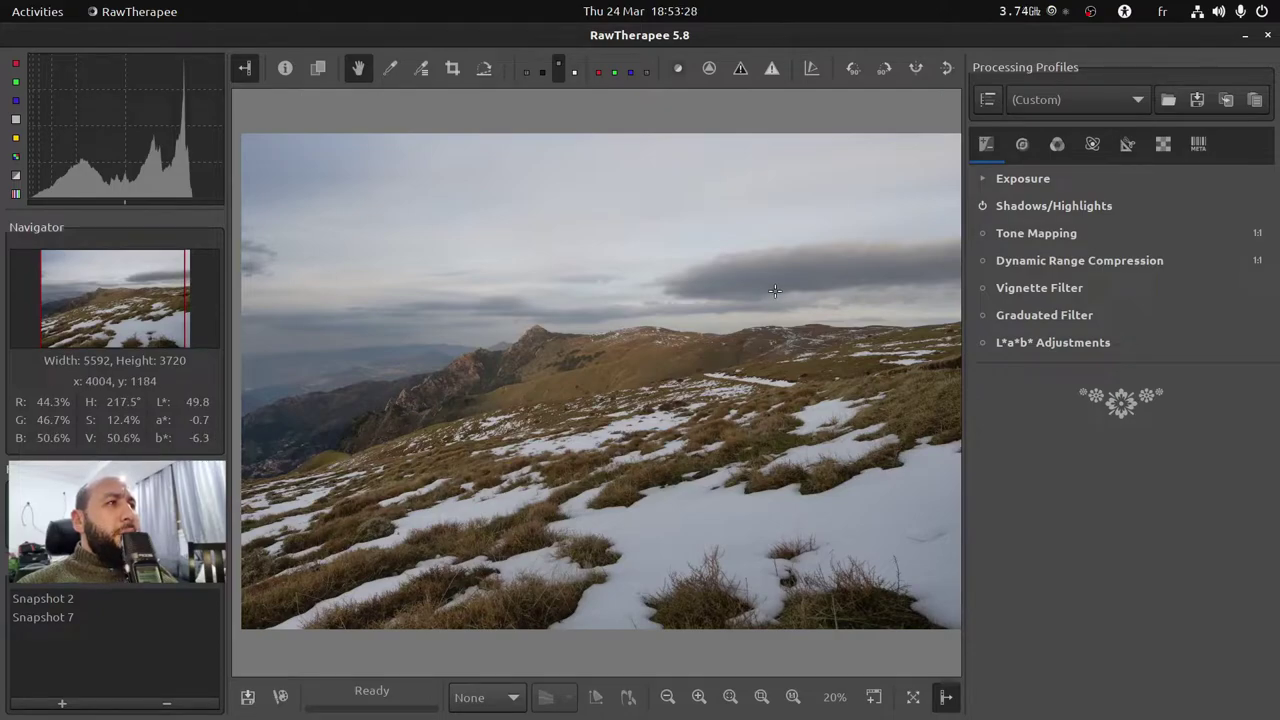
# Enable a Graduated Filter angled 7 along the ridge, centre 7/-13, feather 25, strength 1.62.
pyautogui.click(982, 316)
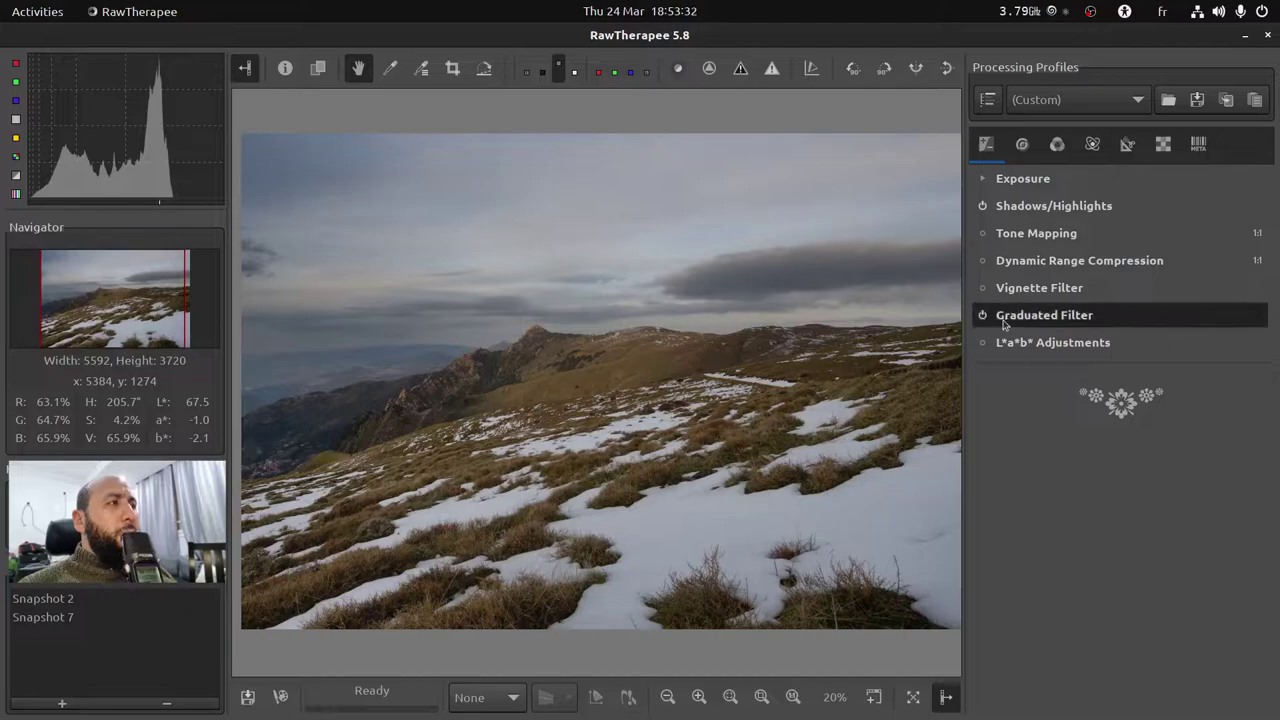
pyautogui.click(1030, 322)
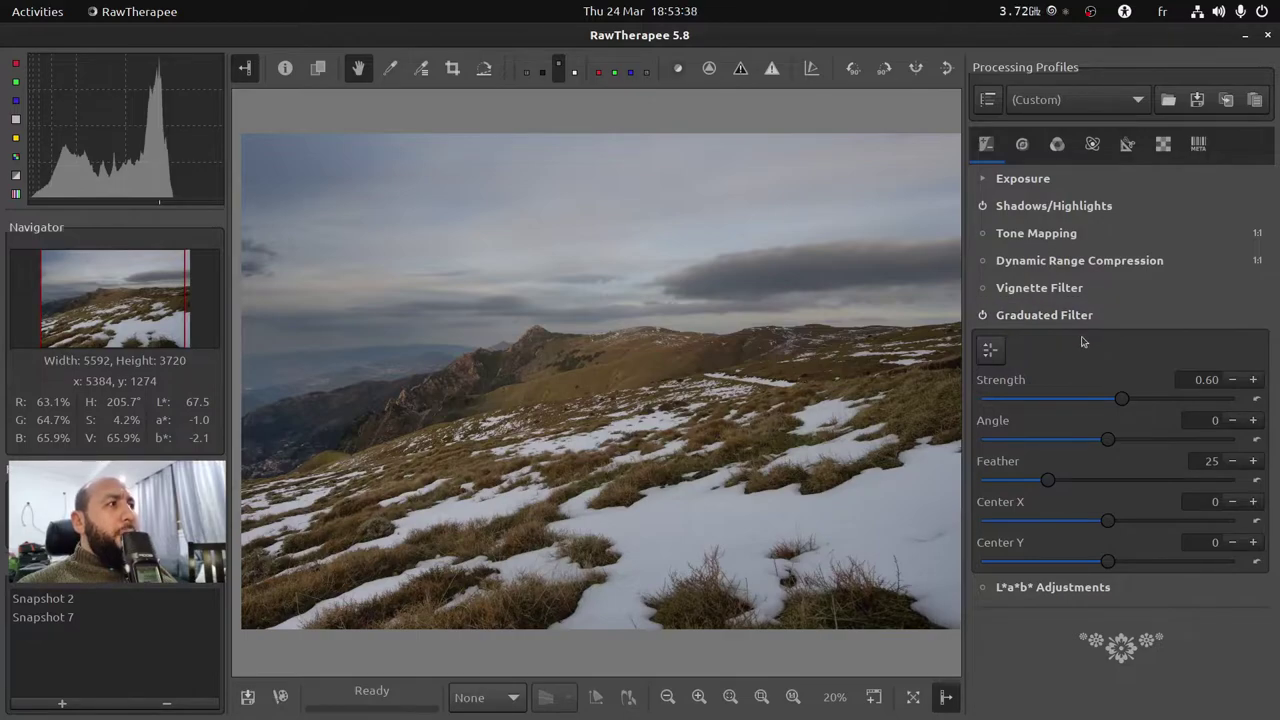
pyautogui.click(990, 352)
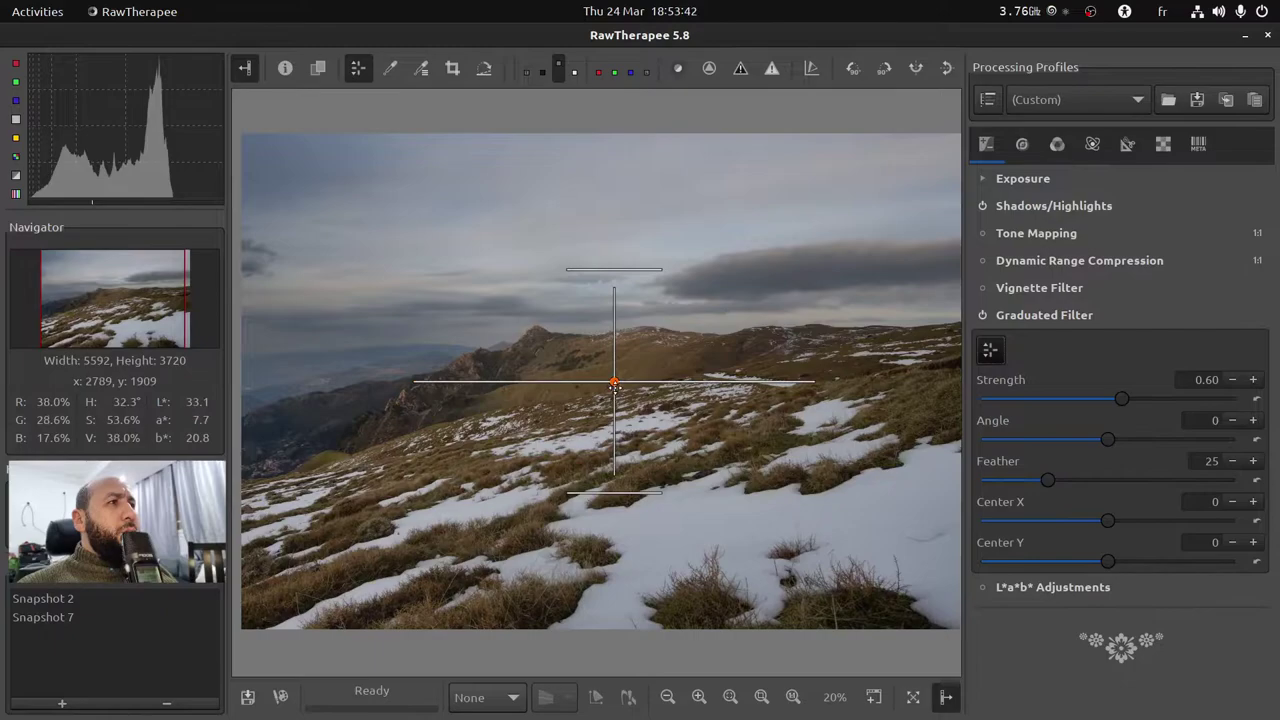
pyautogui.moveTo(614, 381); pyautogui.dragTo(626, 347)
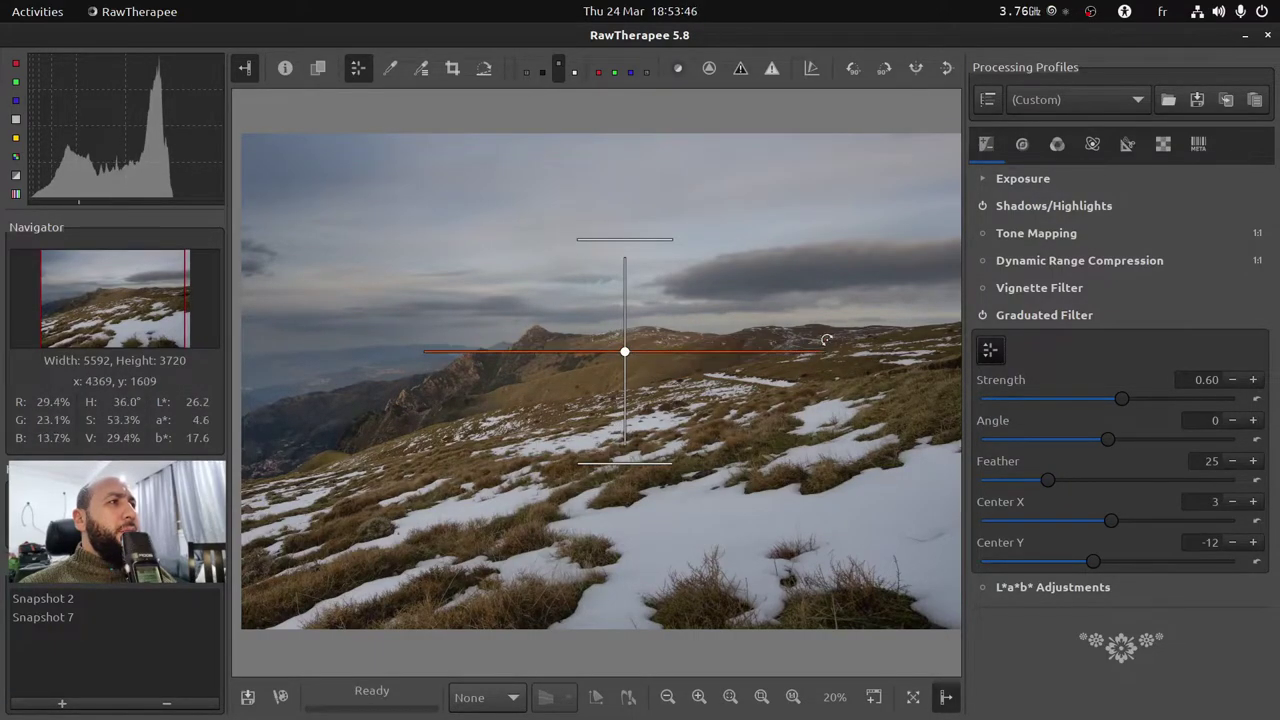
pyautogui.moveTo(823, 348); pyautogui.dragTo(829, 323)
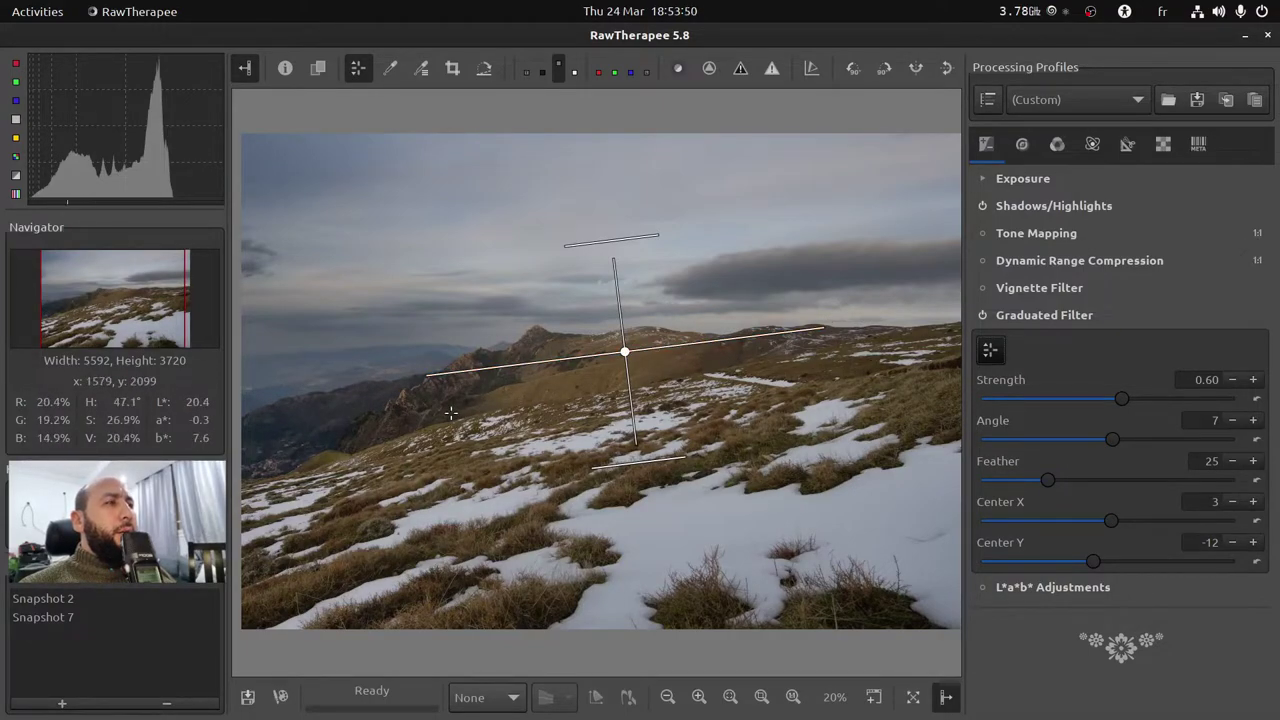
pyautogui.moveTo(624, 352); pyautogui.dragTo(640, 349)
pyautogui.click(996, 353)
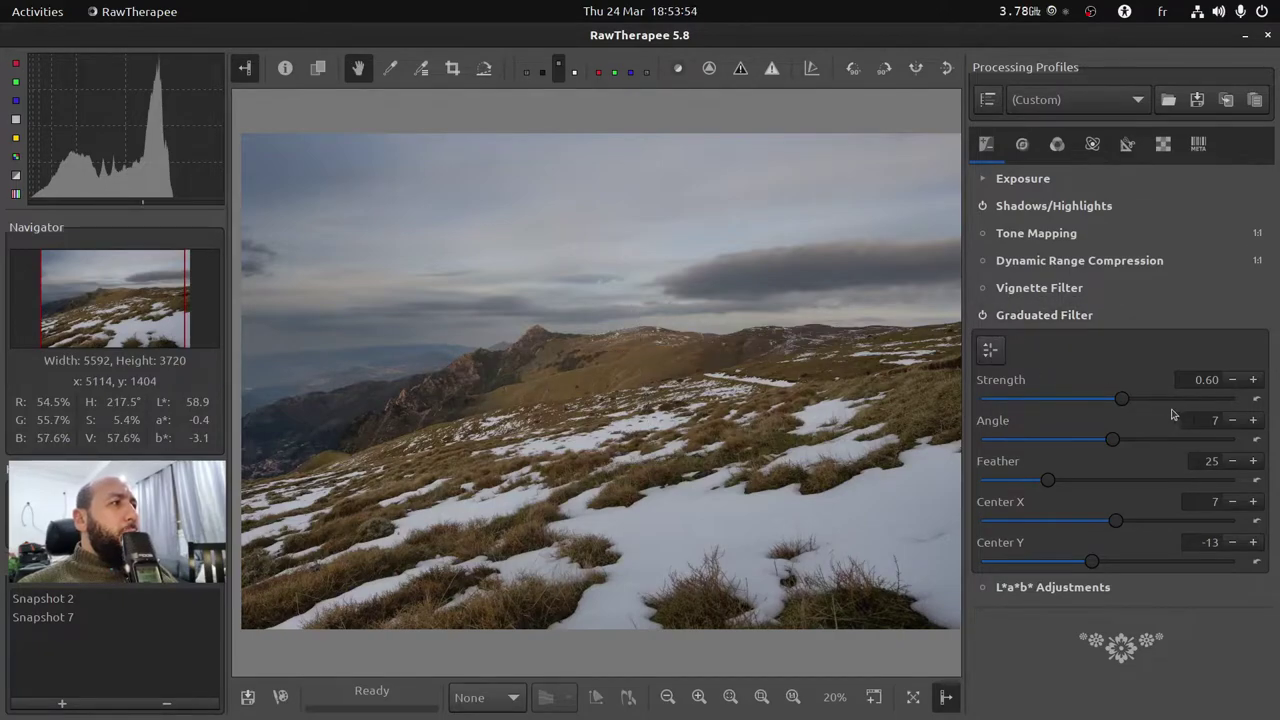
pyautogui.moveTo(1124, 399); pyautogui.dragTo(1150, 404)
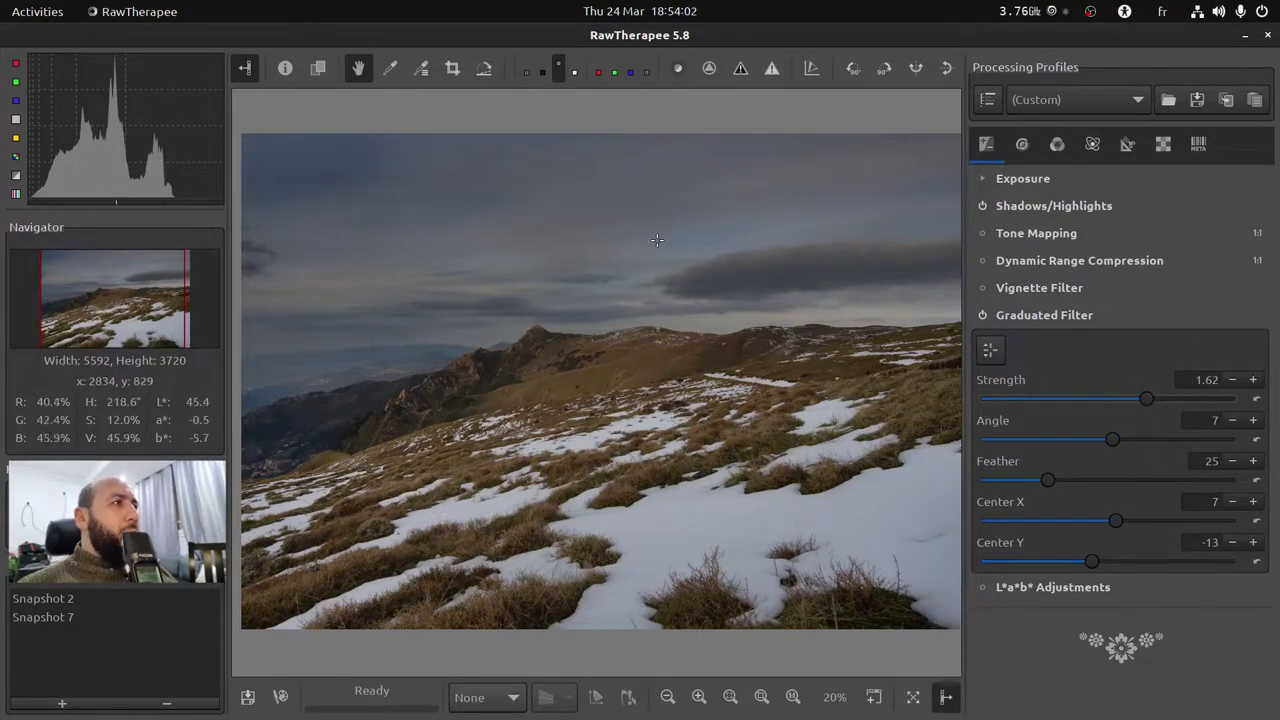
pyautogui.click(1048, 316)
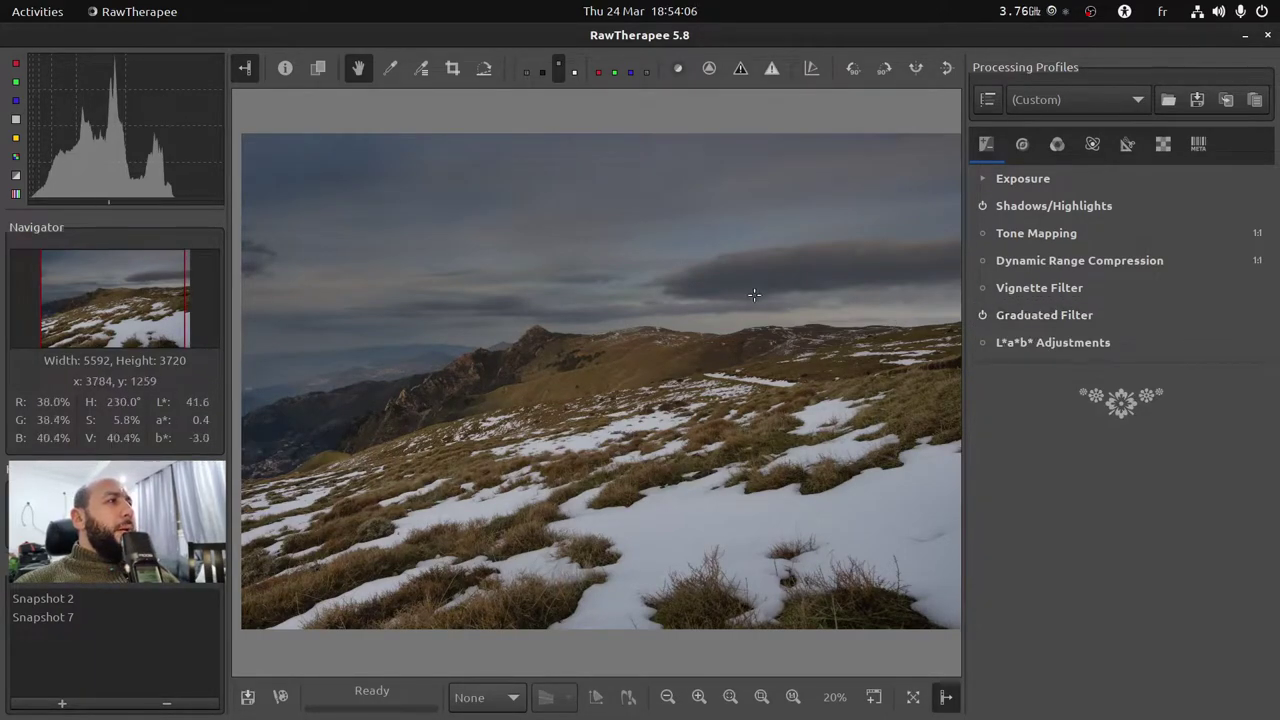
# Raise Exposure Lightness to 29 and Contrast to 27.
pyautogui.click(985, 179)
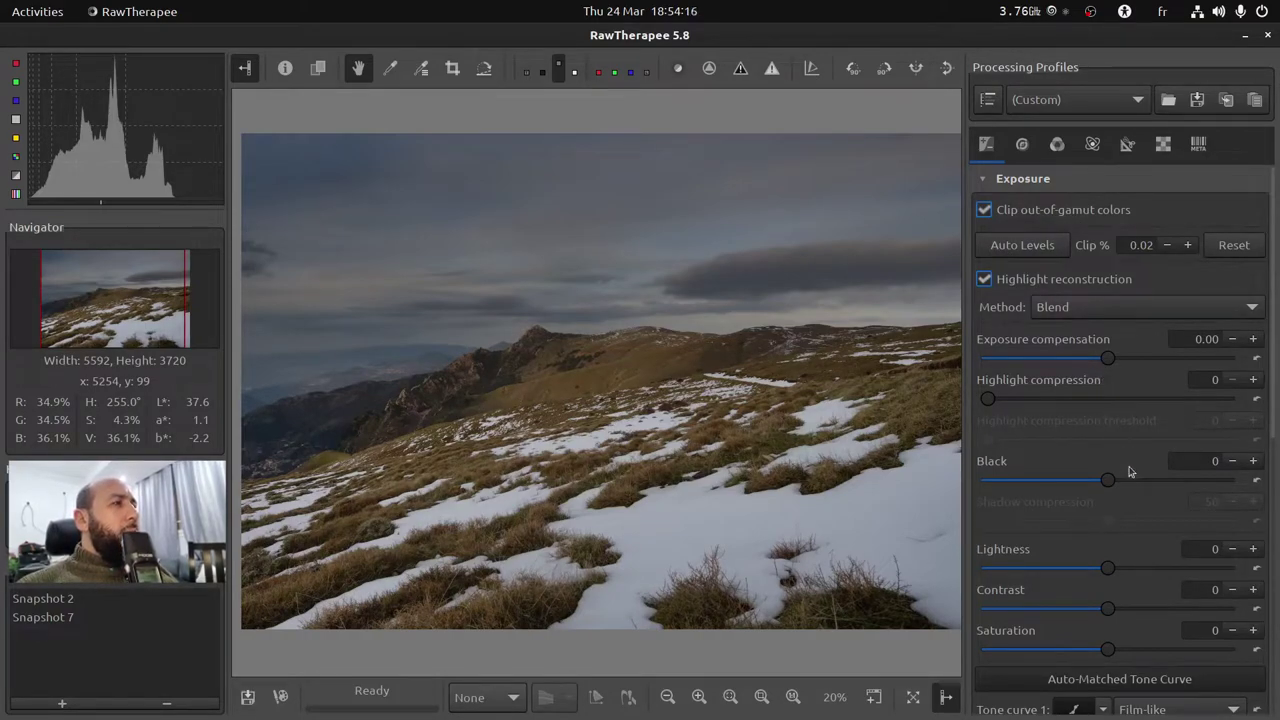
pyautogui.moveTo(1106, 571); pyautogui.dragTo(1151, 610)
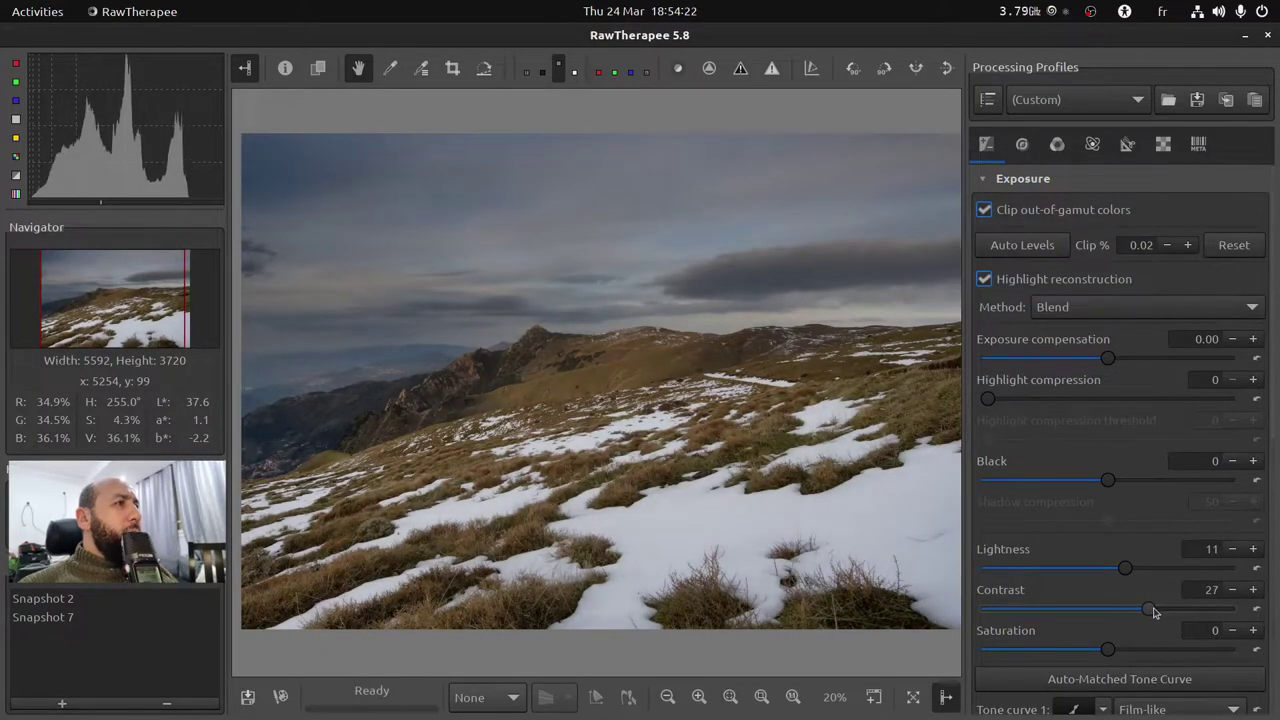
pyautogui.moveTo(1126, 568); pyautogui.dragTo(1145, 570)
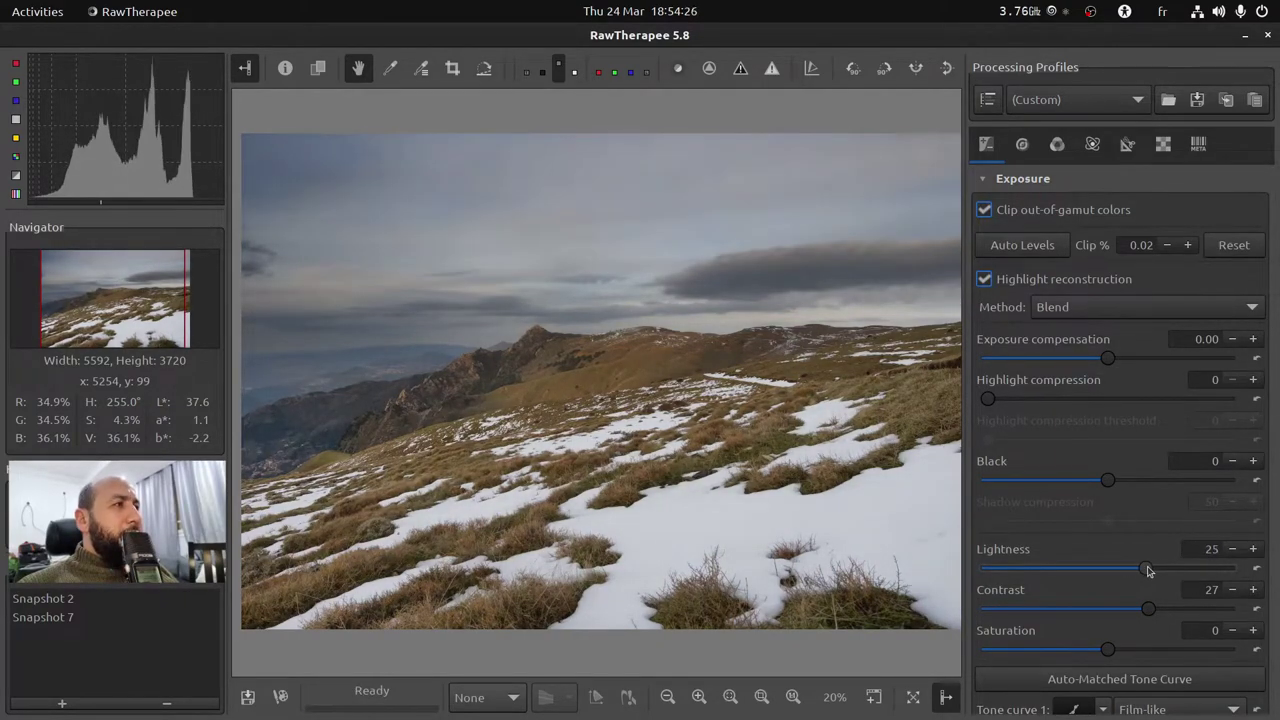
pyautogui.moveTo(1149, 579); pyautogui.dragTo(1153, 580)
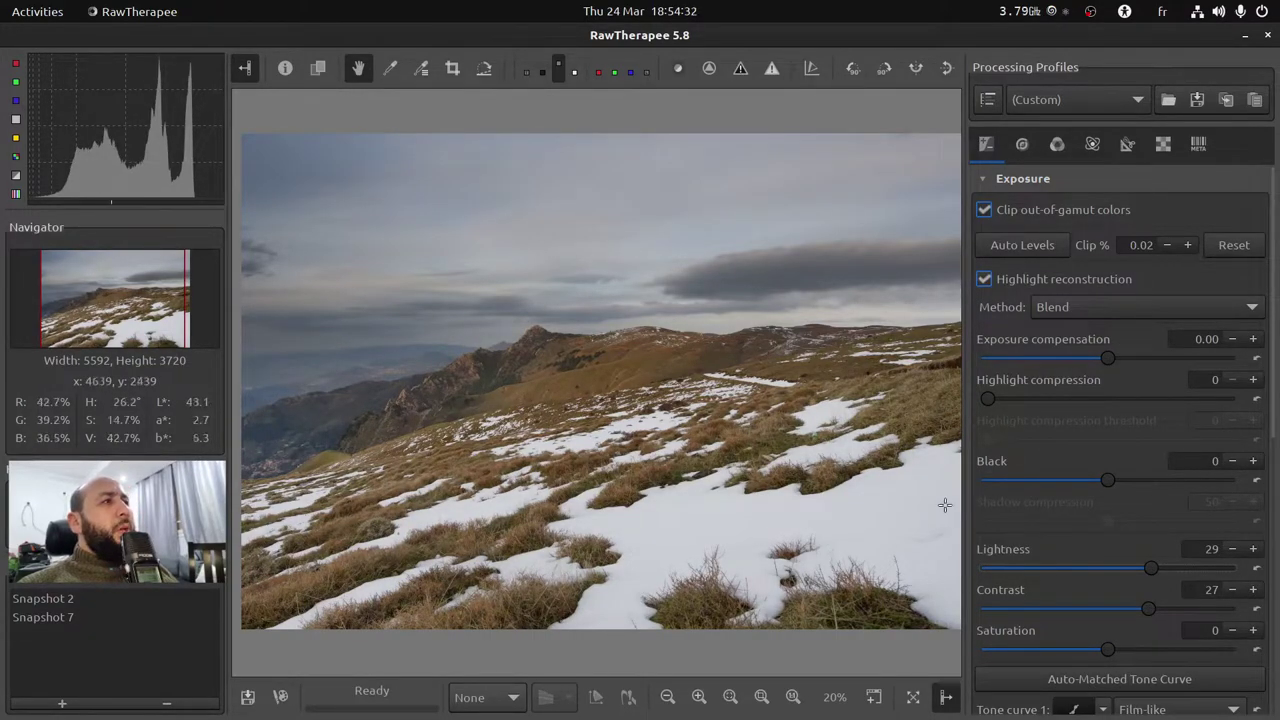
pyautogui.scroll(-2, 1095, 555)
pyautogui.scroll(3, 1071, 508)
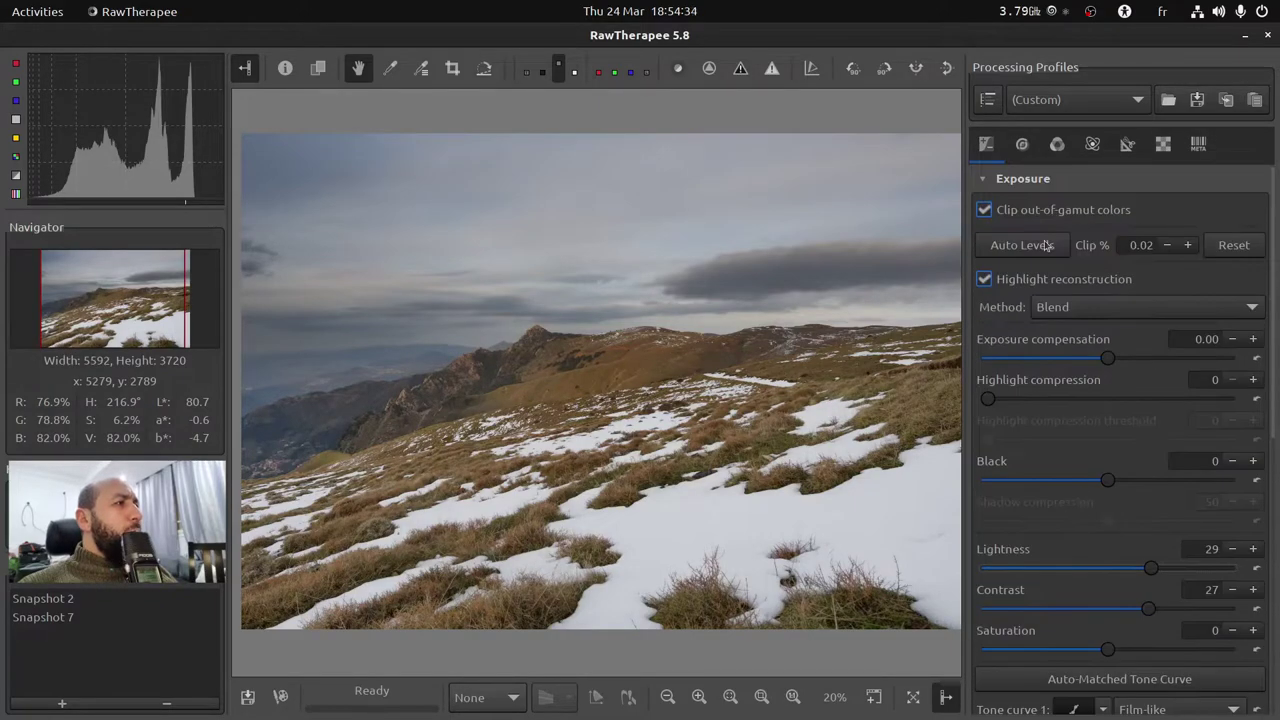
pyautogui.click(1036, 183)
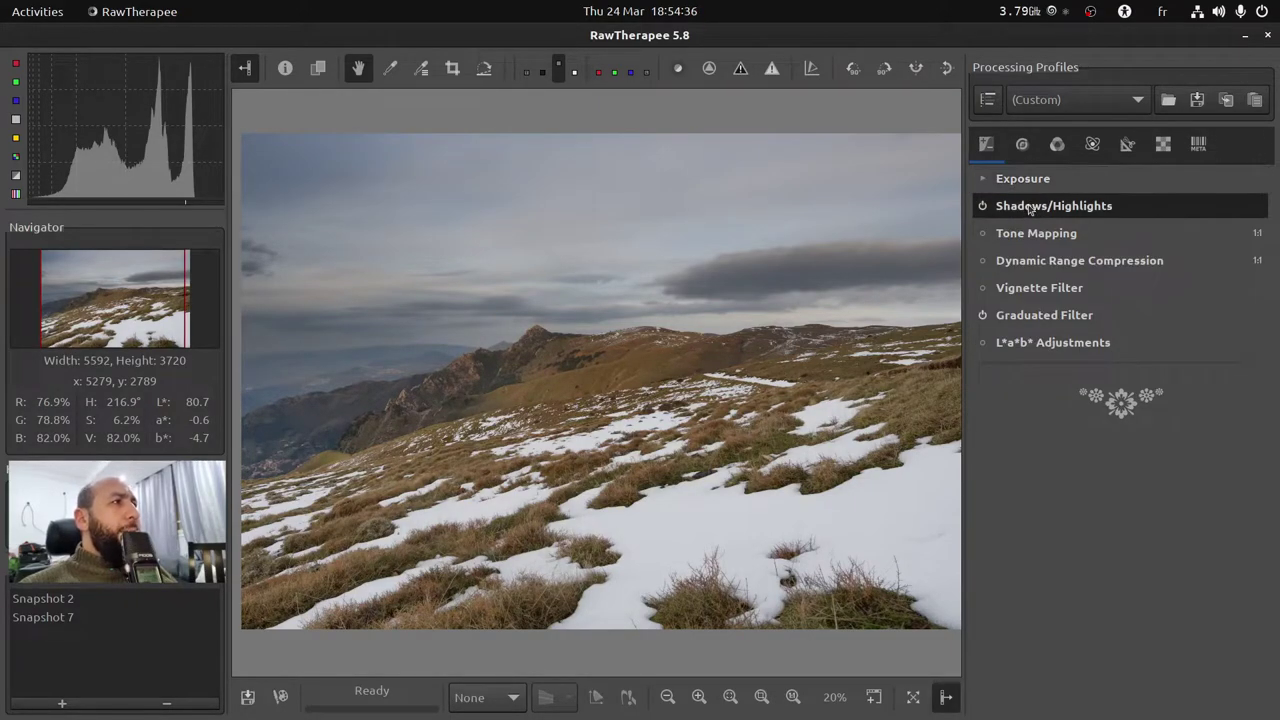
# Turn on Haze Removal in the Detail tools at Strength 31, comparing with it off.
pyautogui.click(1019, 146)
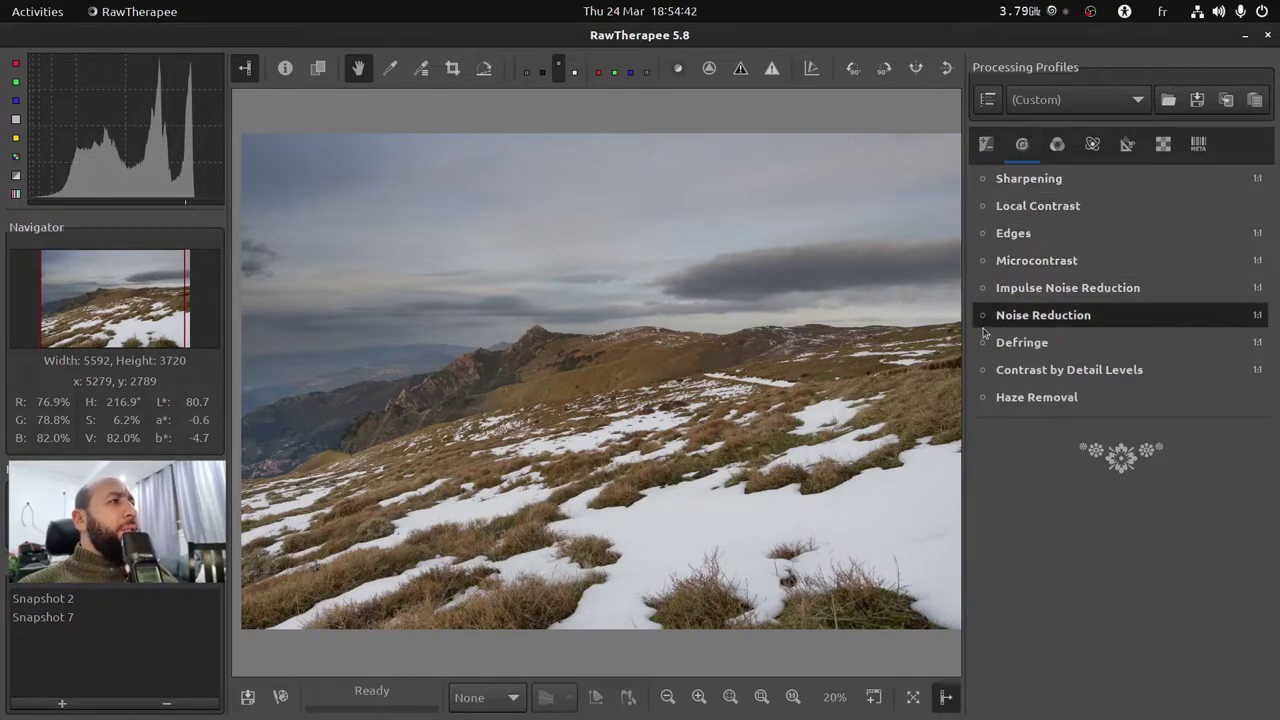
pyautogui.click(985, 399)
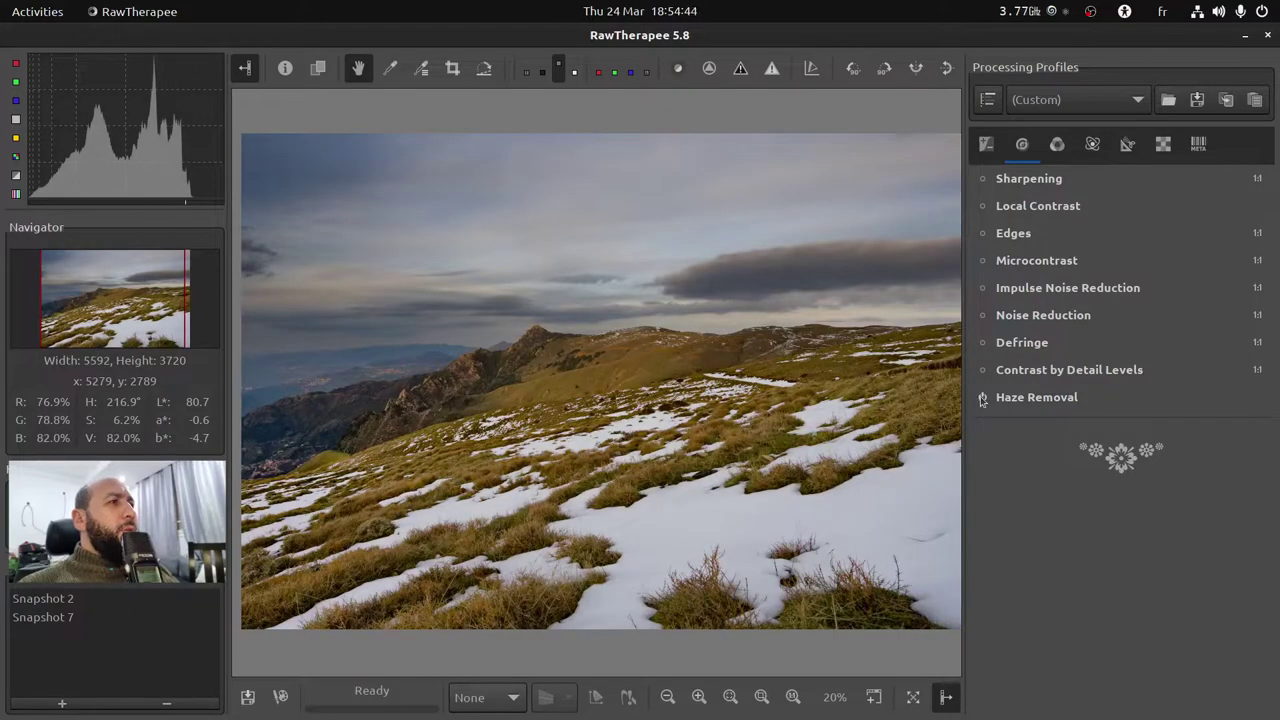
pyautogui.click(1050, 400)
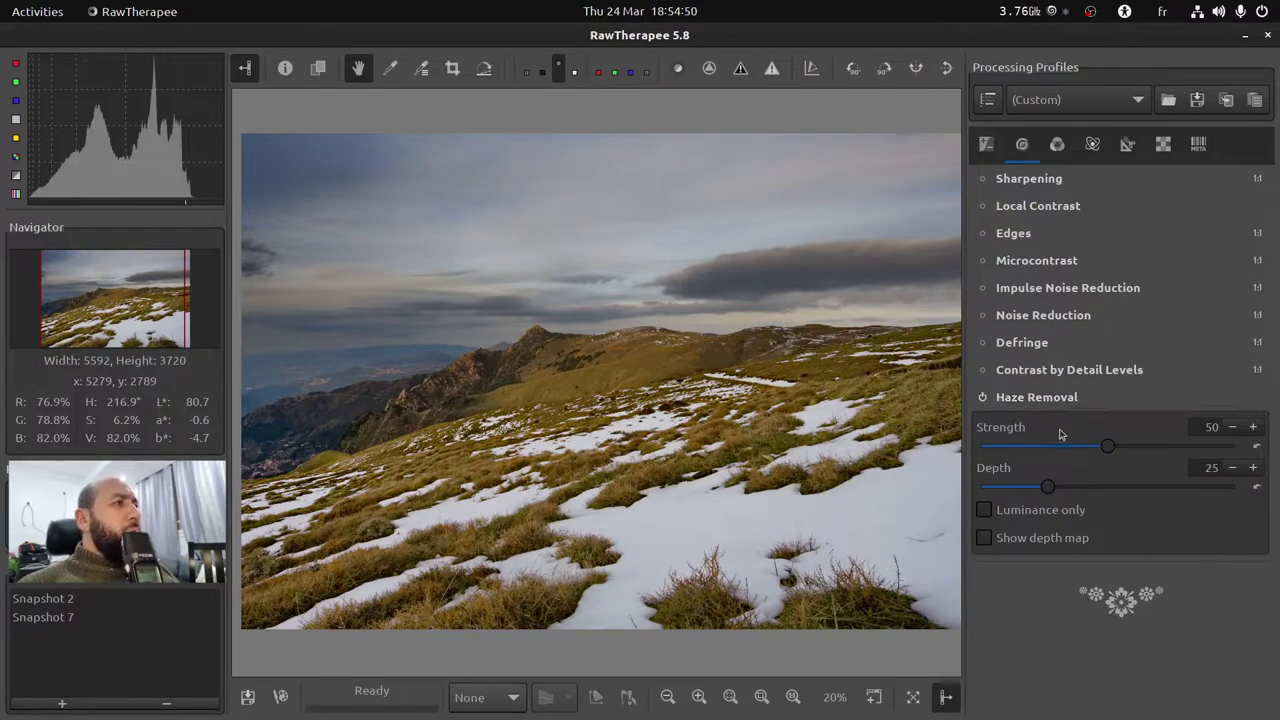
pyautogui.moveTo(1108, 455); pyautogui.dragTo(1063, 452)
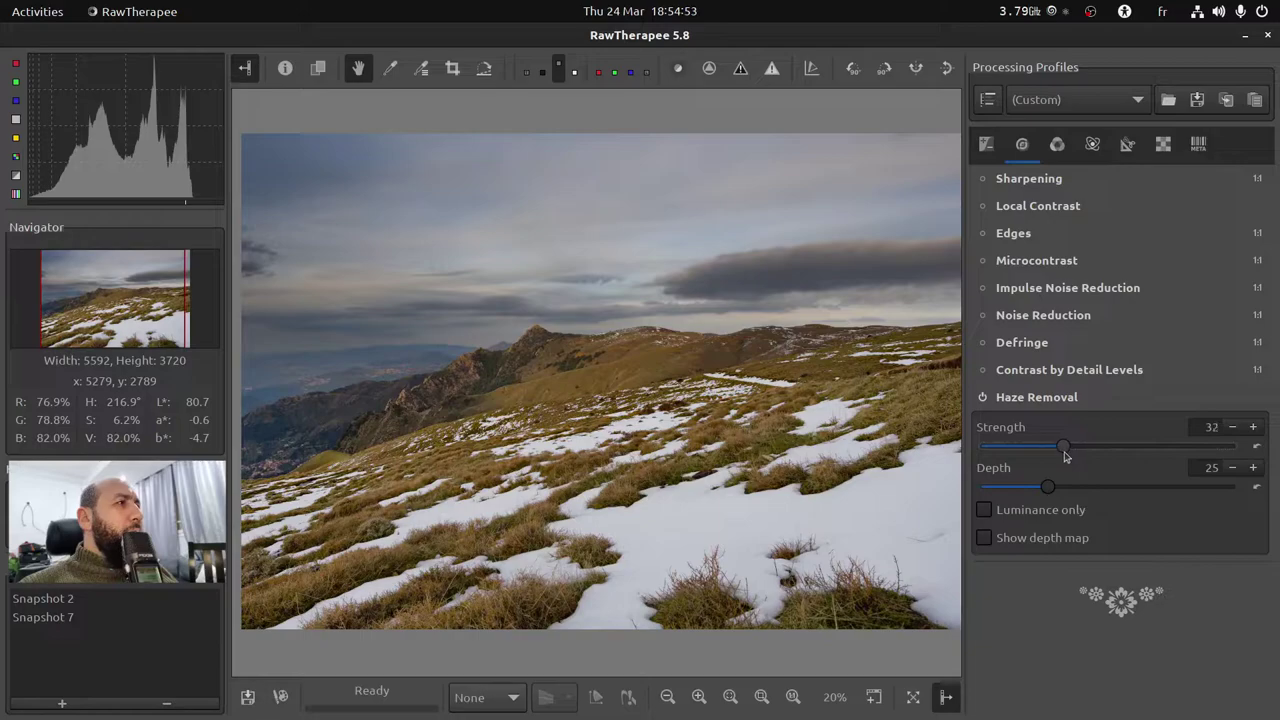
pyautogui.click(982, 398)
pyautogui.click(982, 398)
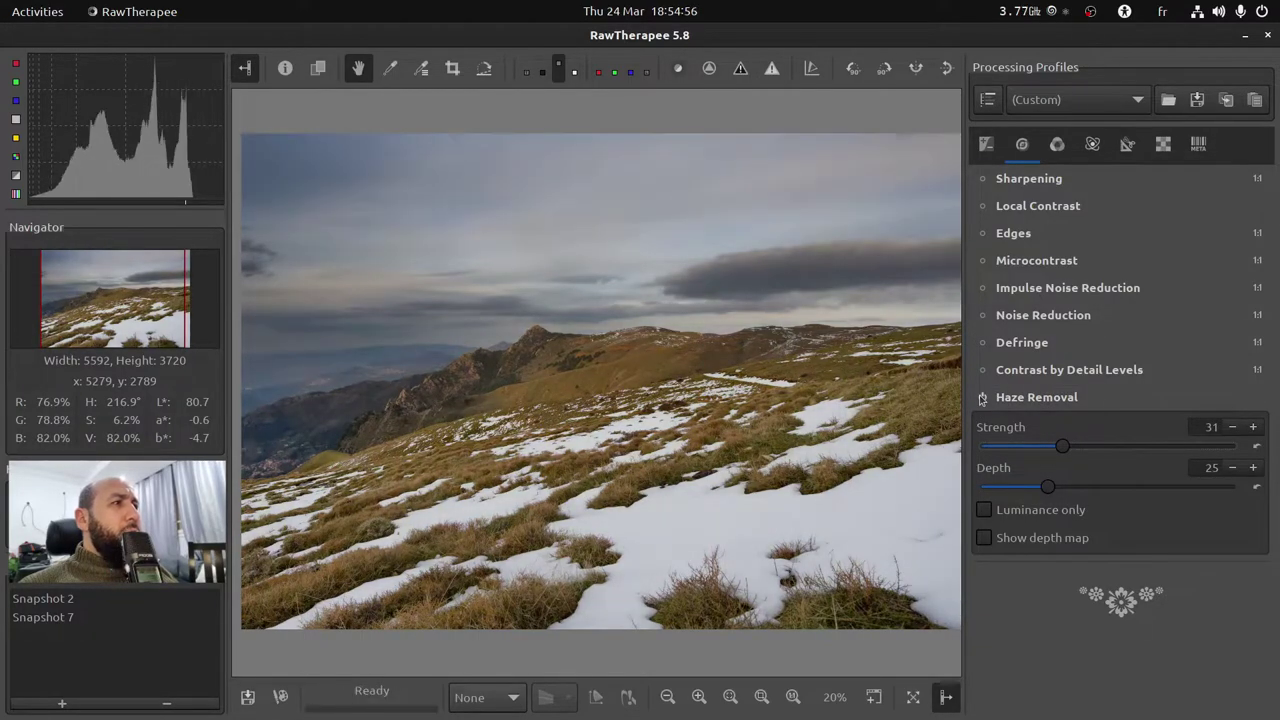
pyautogui.click(982, 398)
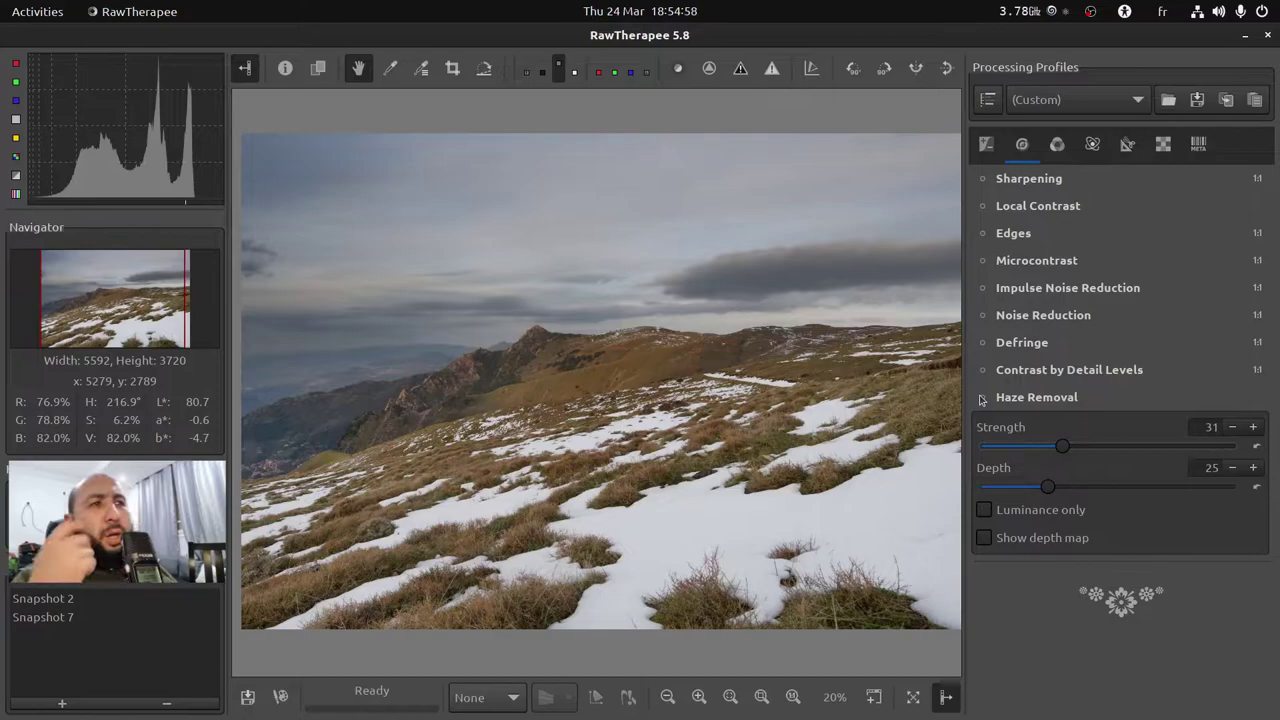
pyautogui.click(982, 398)
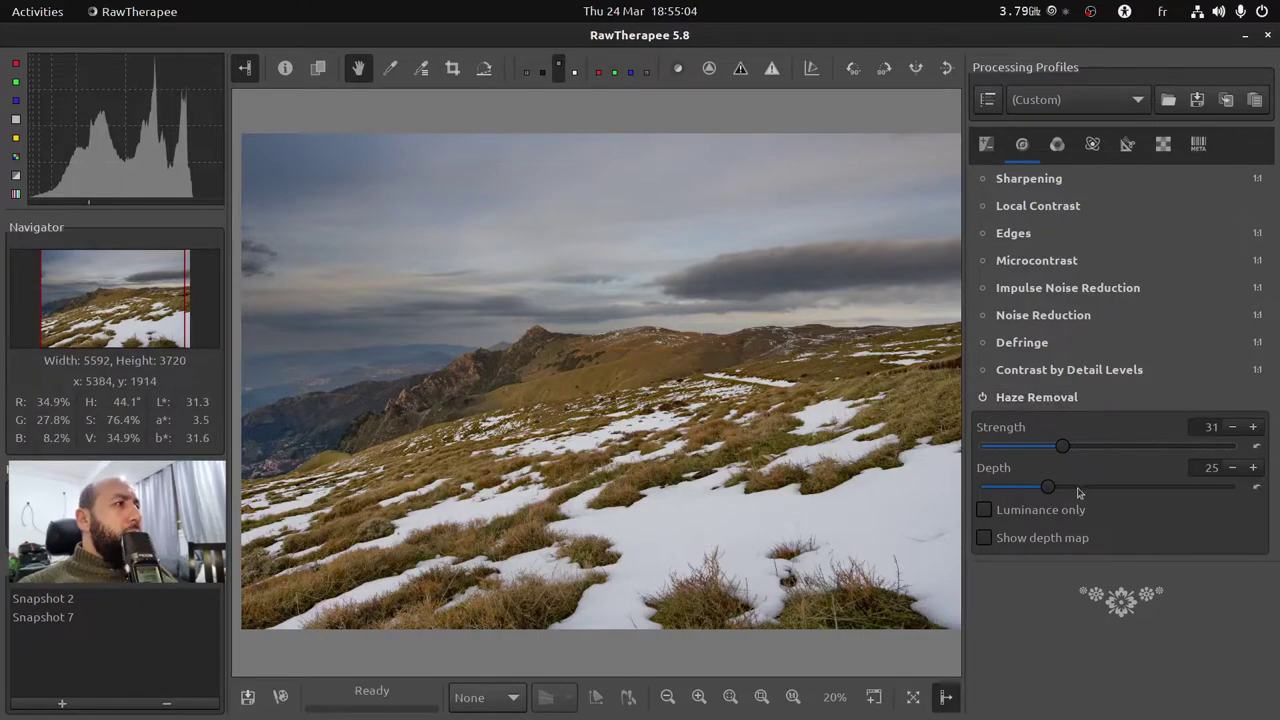
# Check the haze depth map and settle the Haze Removal depth at 24.
pyautogui.click(985, 539)
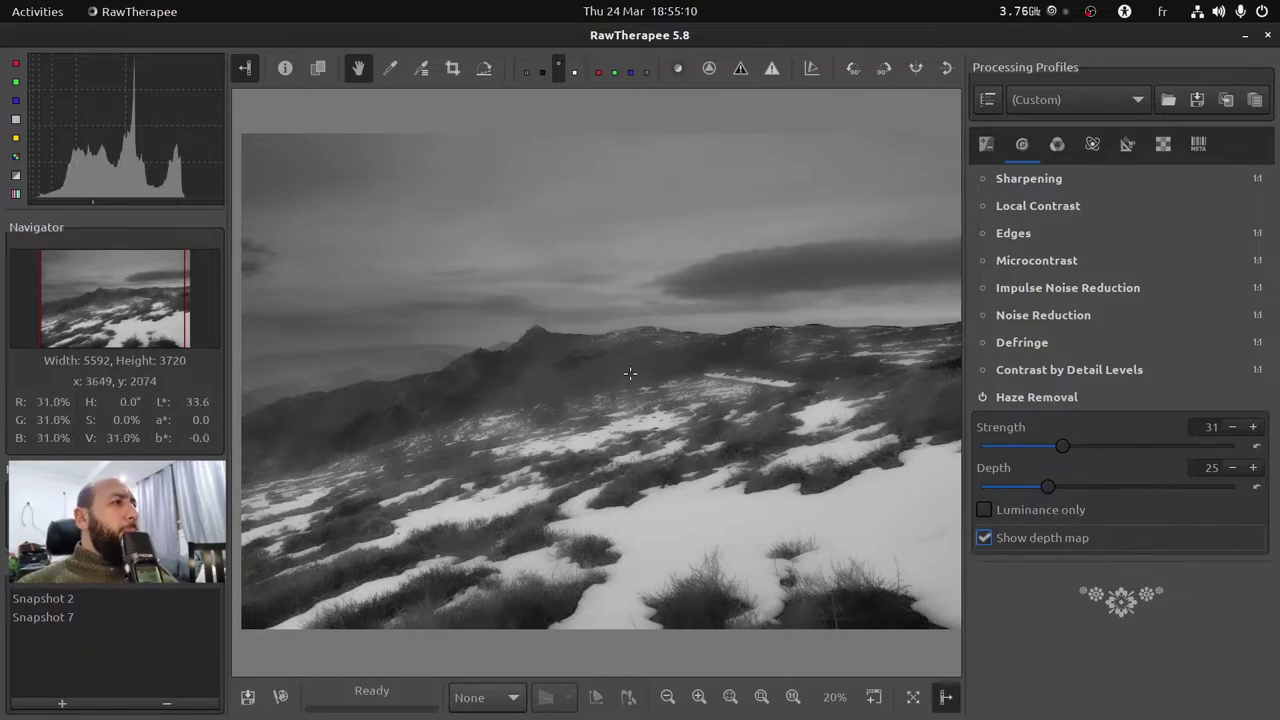
pyautogui.moveTo(1048, 489); pyautogui.dragTo(995, 493)
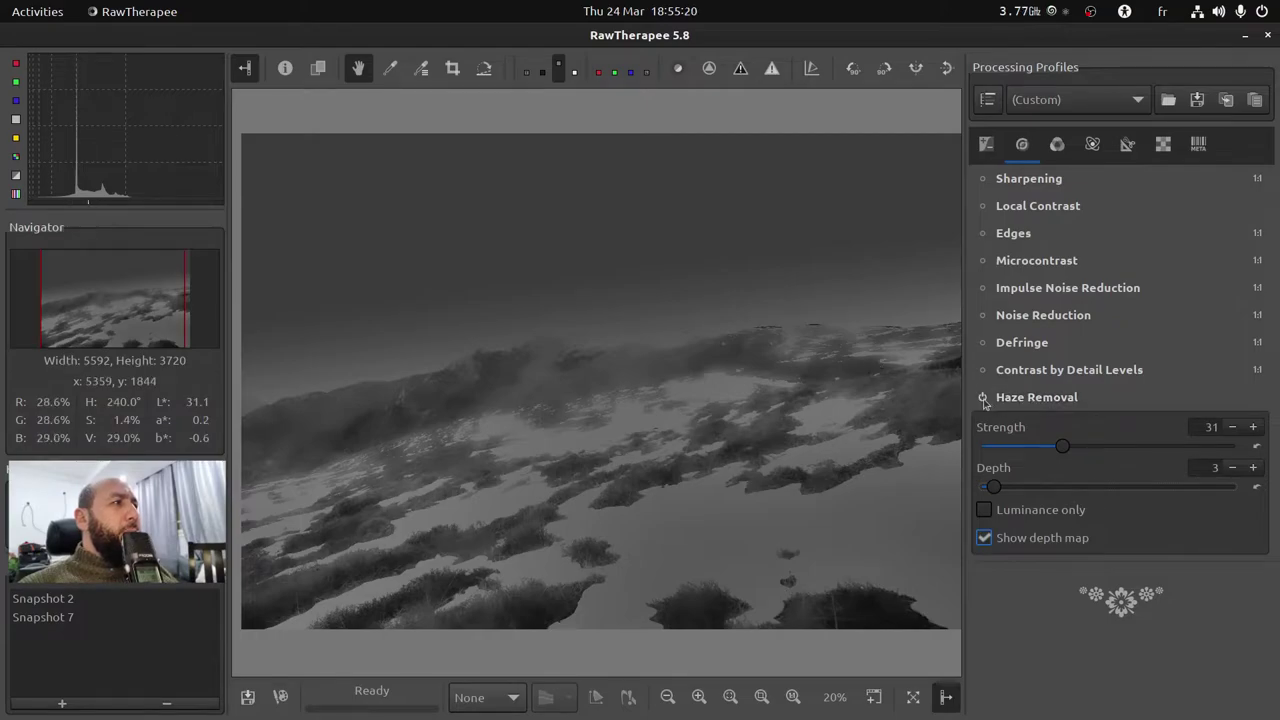
pyautogui.click(983, 539)
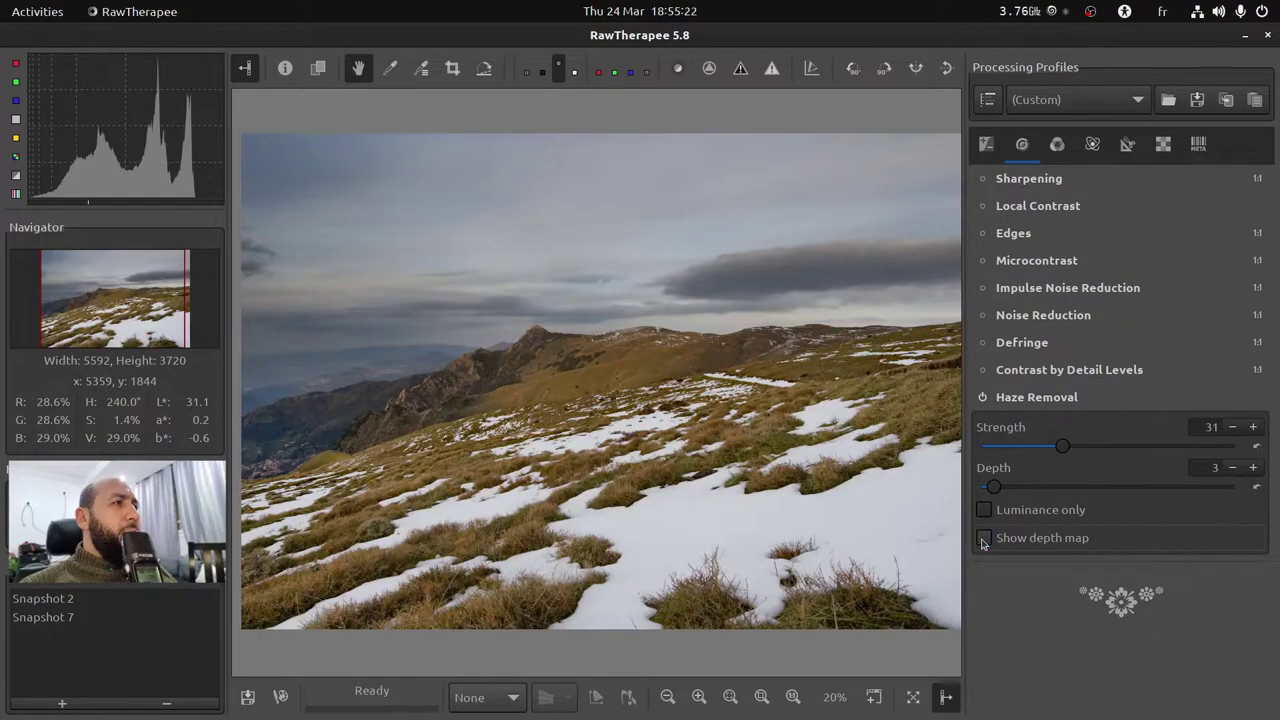
pyautogui.click(981, 398)
pyautogui.click(981, 398)
pyautogui.click(981, 398)
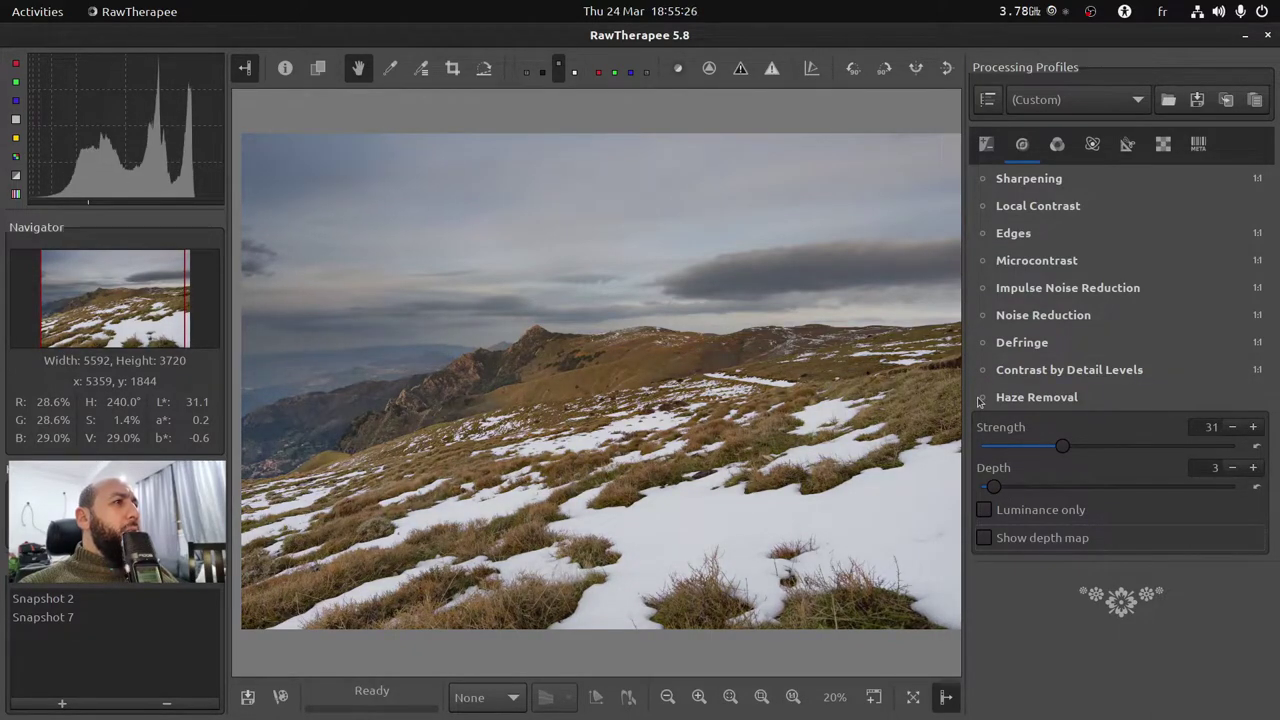
pyautogui.click(981, 398)
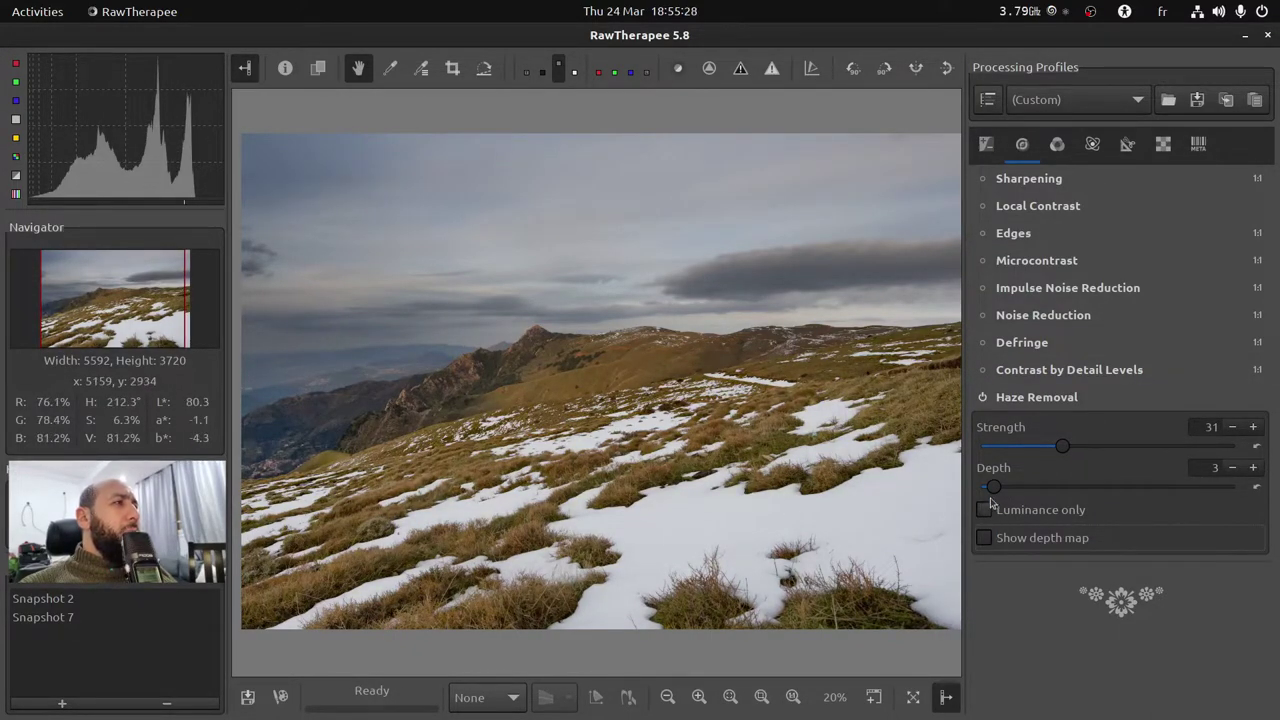
pyautogui.moveTo(995, 493); pyautogui.dragTo(1048, 500)
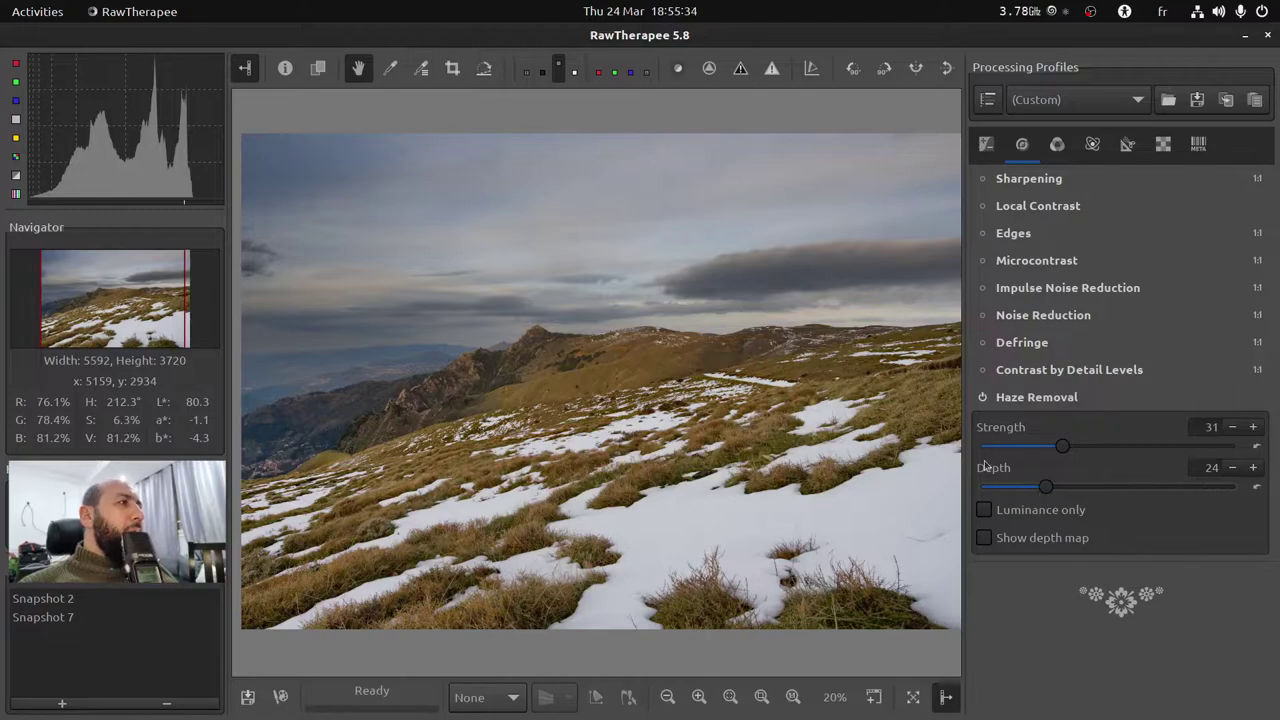
pyautogui.click(982, 397)
pyautogui.click(982, 397)
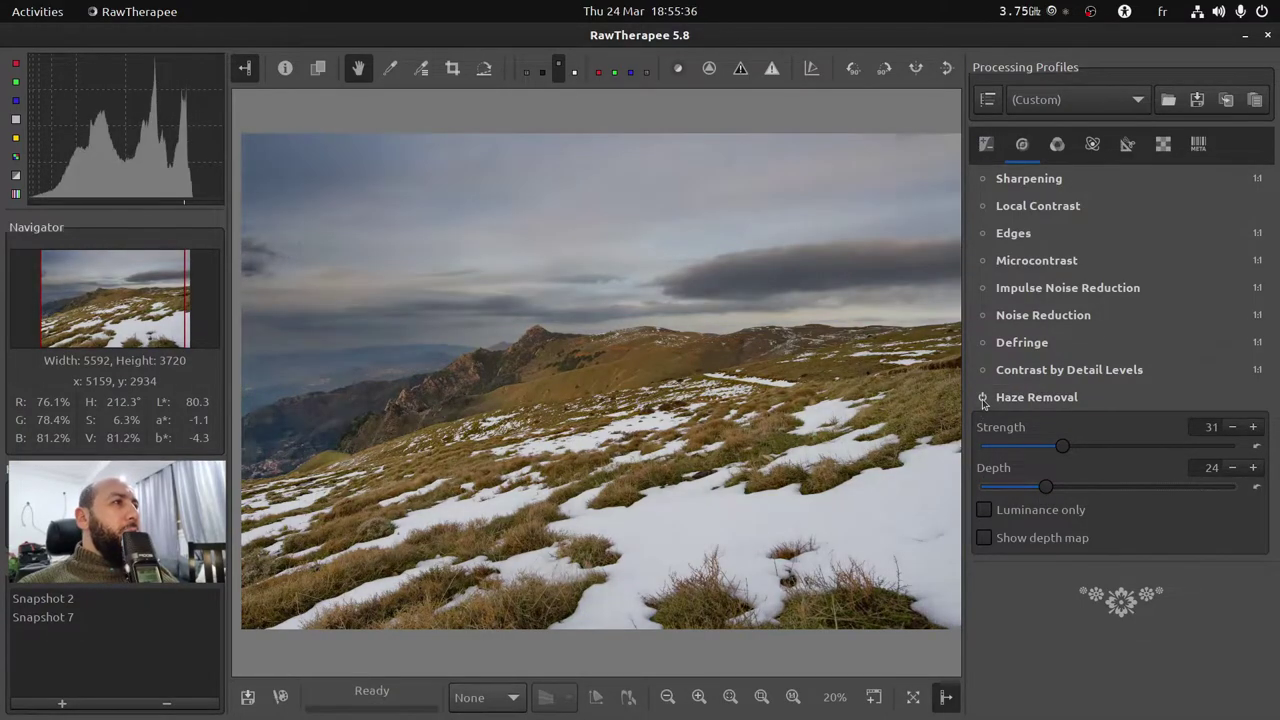
pyautogui.click(1015, 400)
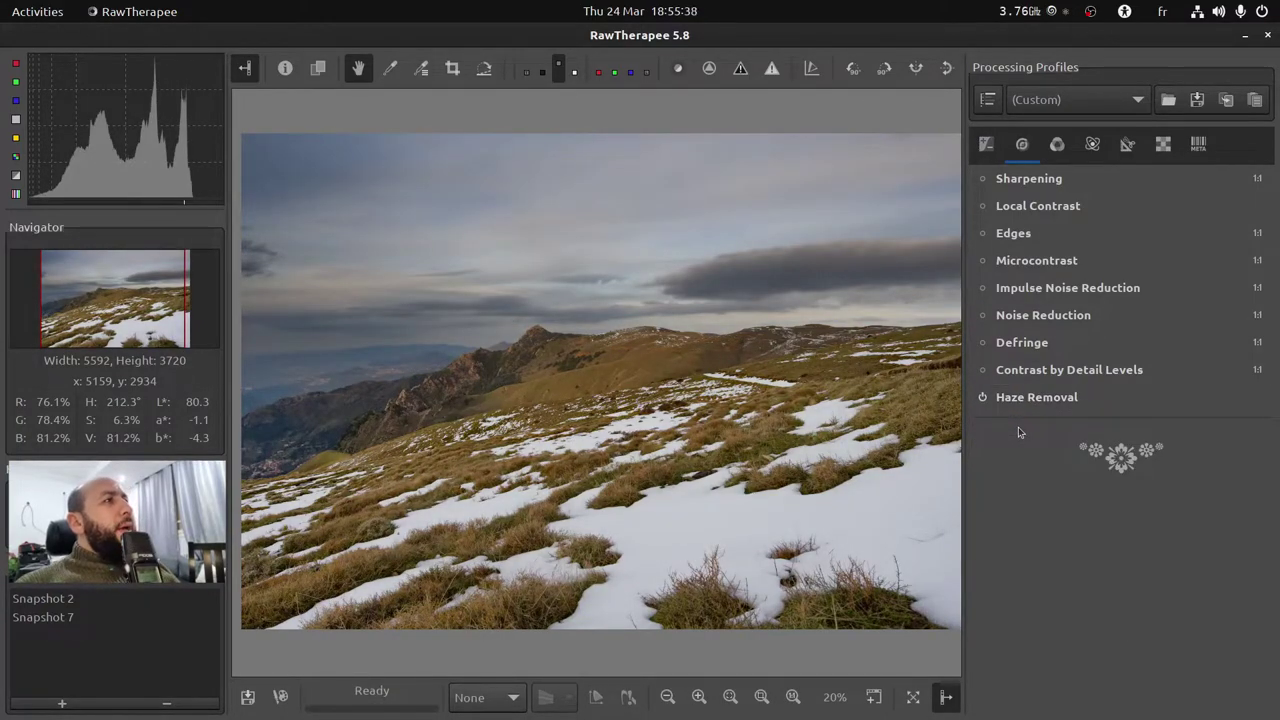
pyautogui.click(985, 144)
pyautogui.scroll(3, 656, 446)
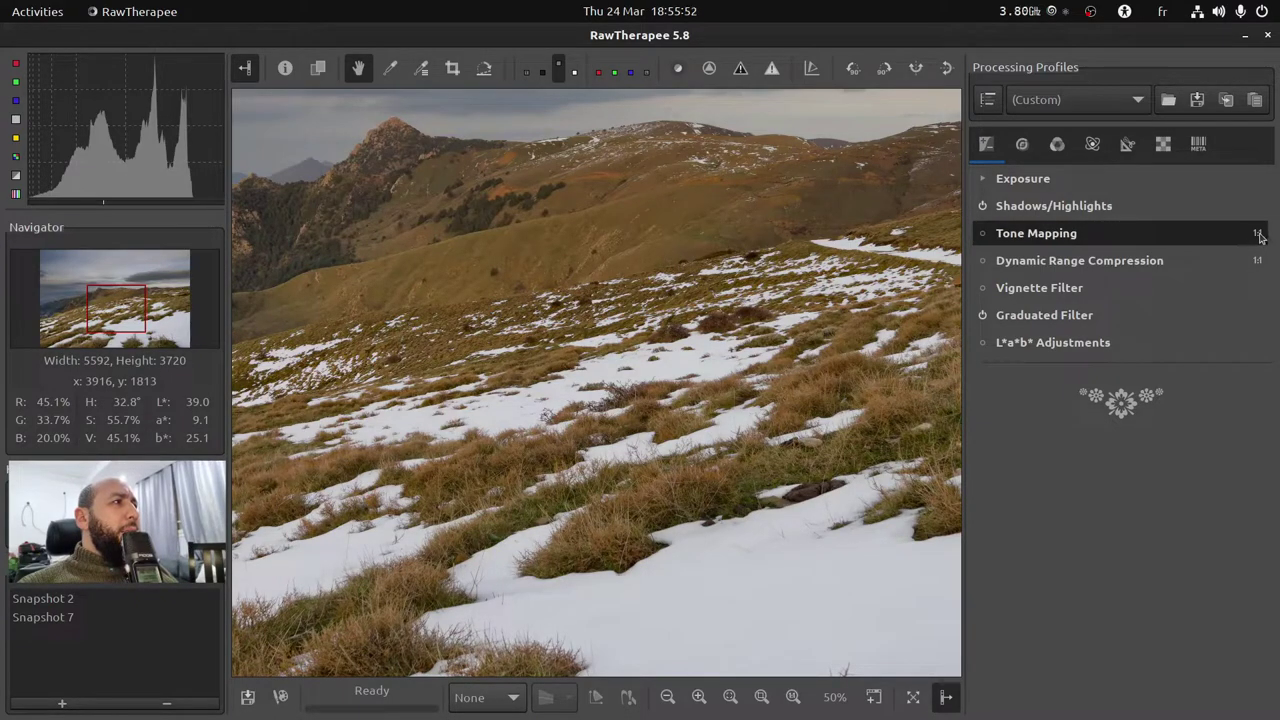
pyautogui.moveTo(1261, 237)
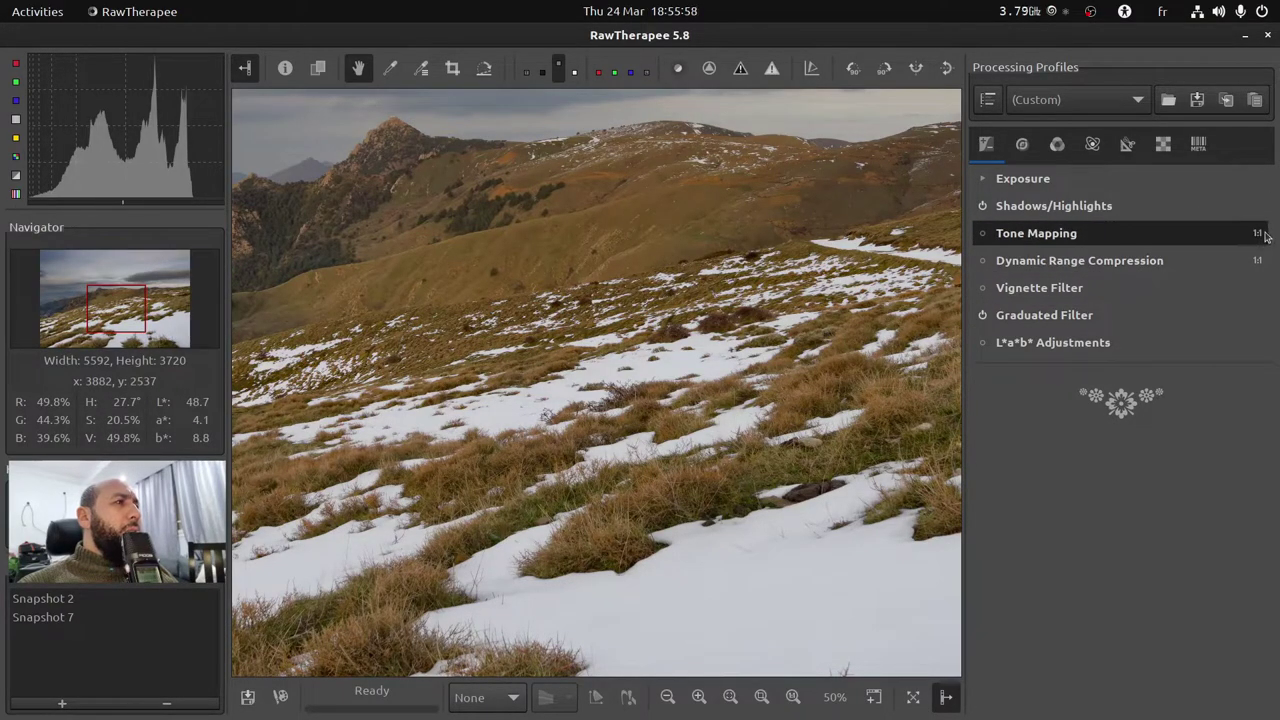
pyautogui.click(793, 697)
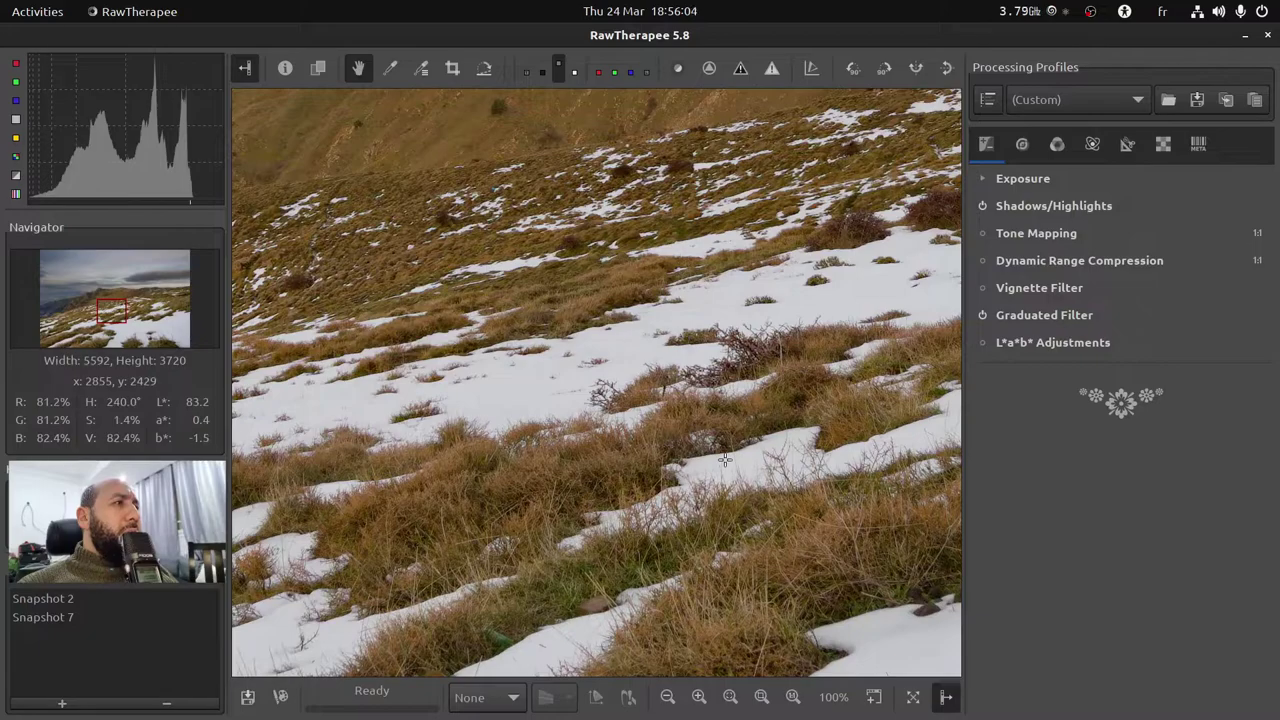
pyautogui.moveTo(605, 390)
pyautogui.mouseDown()
pyautogui.moveTo(740, 470)
pyautogui.moveTo(620, 374)
pyautogui.moveTo(605, 378)
pyautogui.mouseUp()
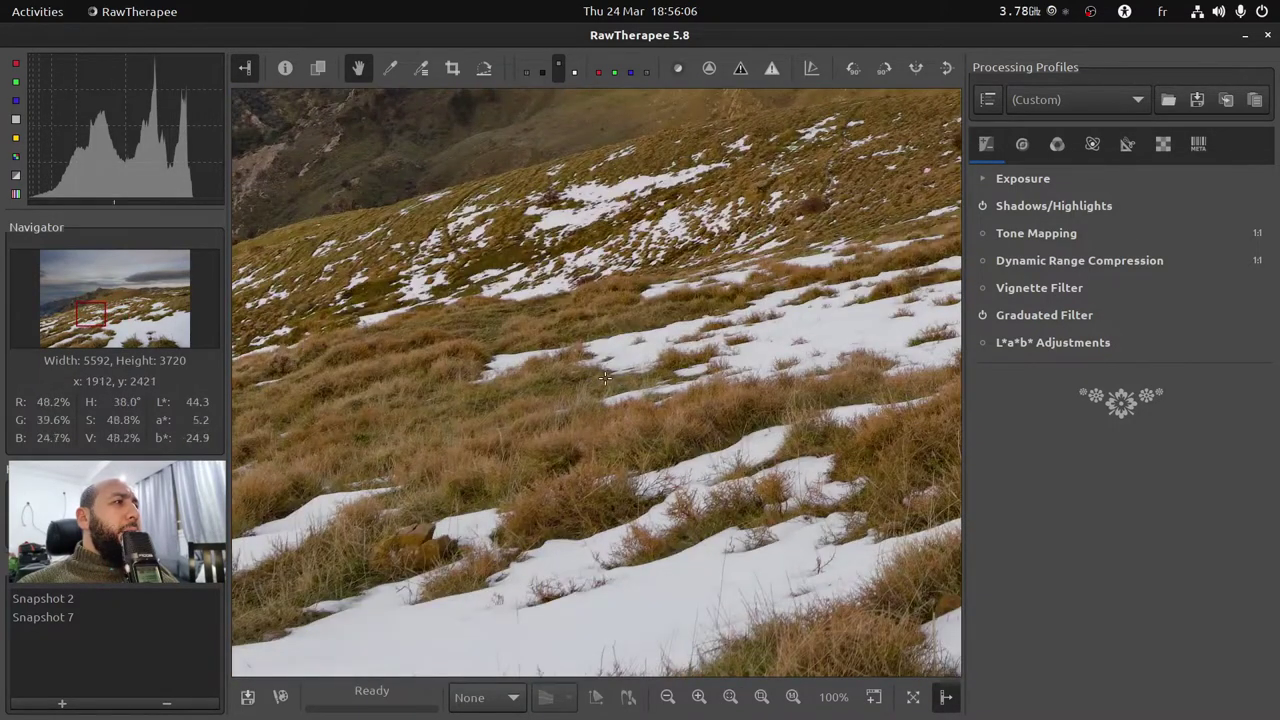
pyautogui.click(984, 234)
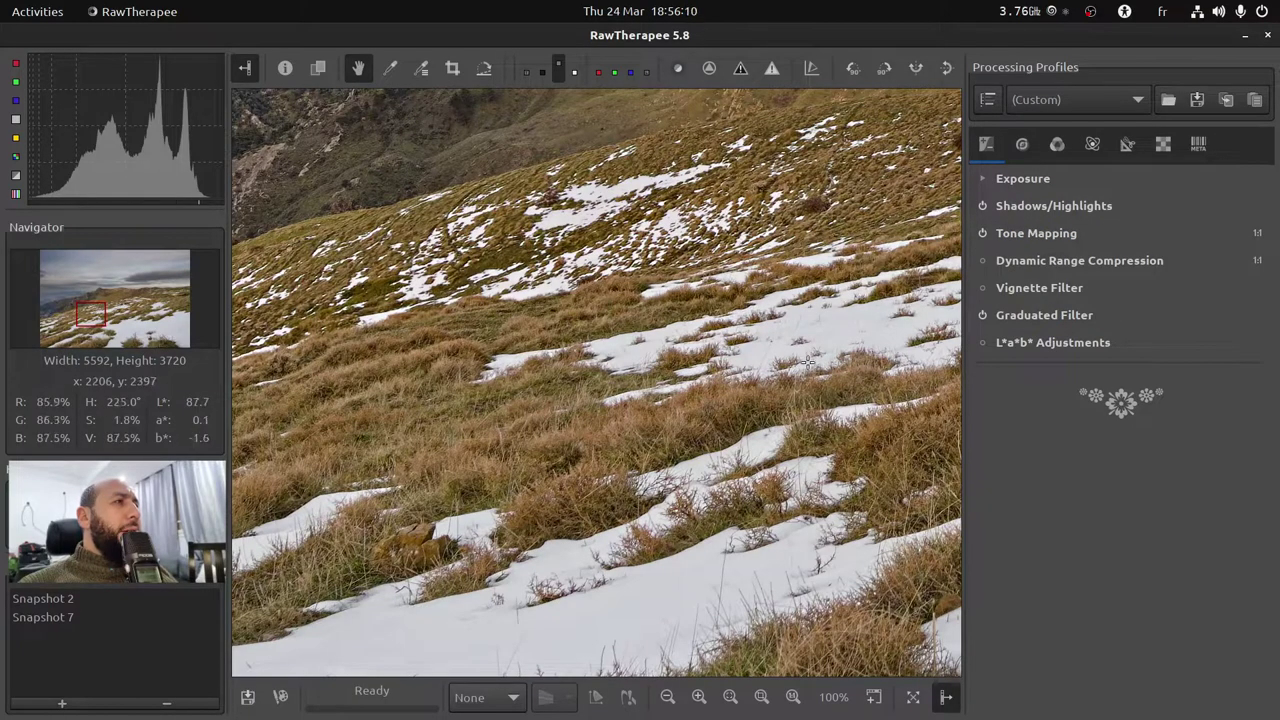
pyautogui.scroll(-3, 626, 486)
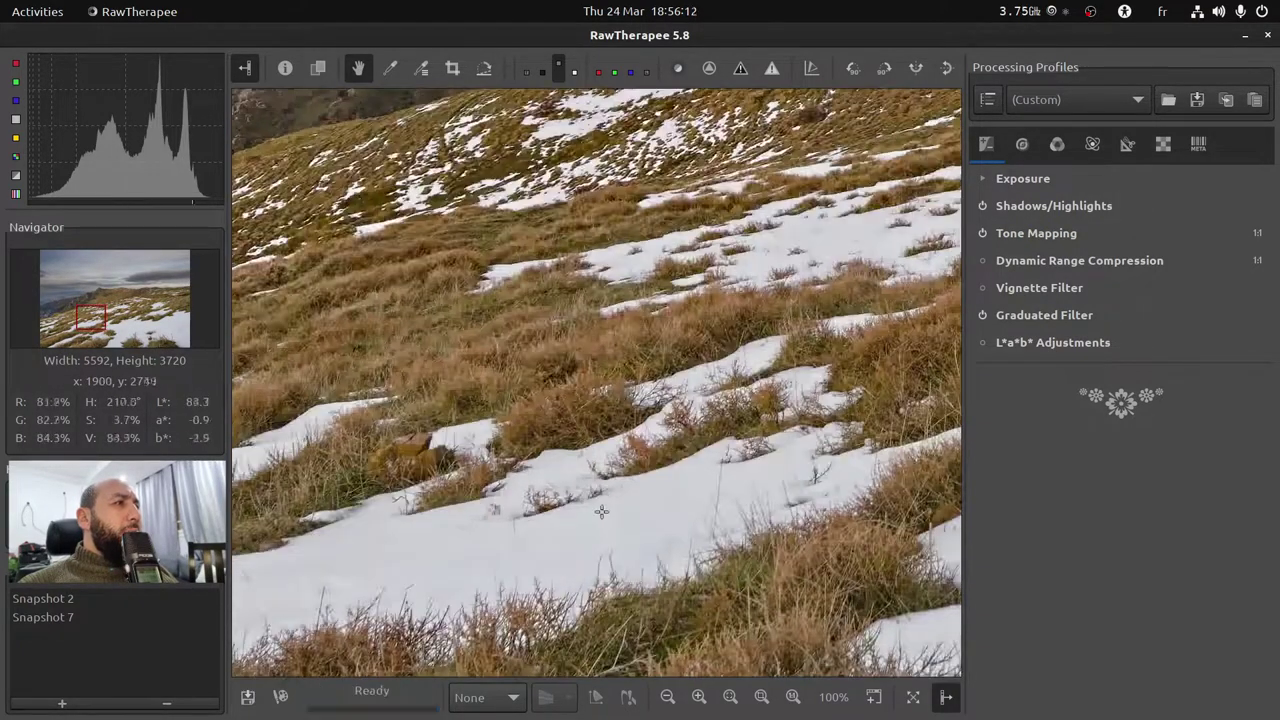
# Lower Tone Mapping Edge stopping to 0.14 and Strength to 0.11, comparing on and off.
pyautogui.click(1008, 234)
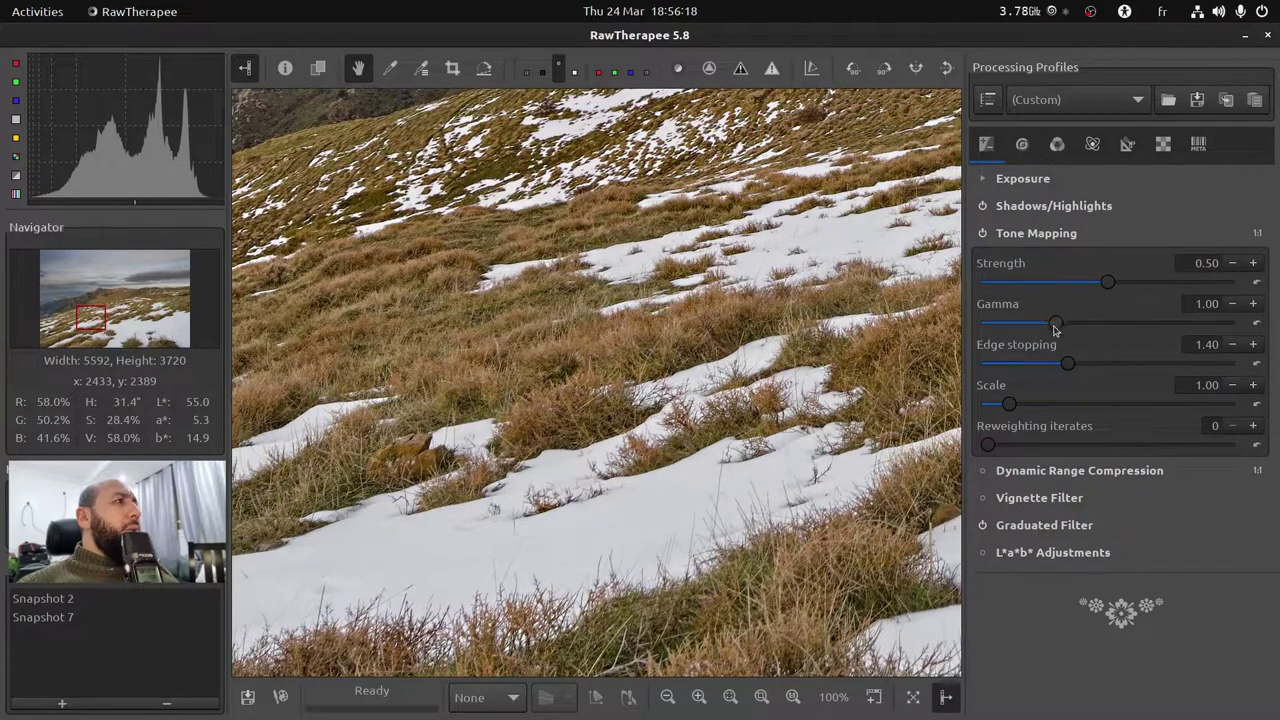
pyautogui.moveTo(1068, 368); pyautogui.dragTo(991, 373)
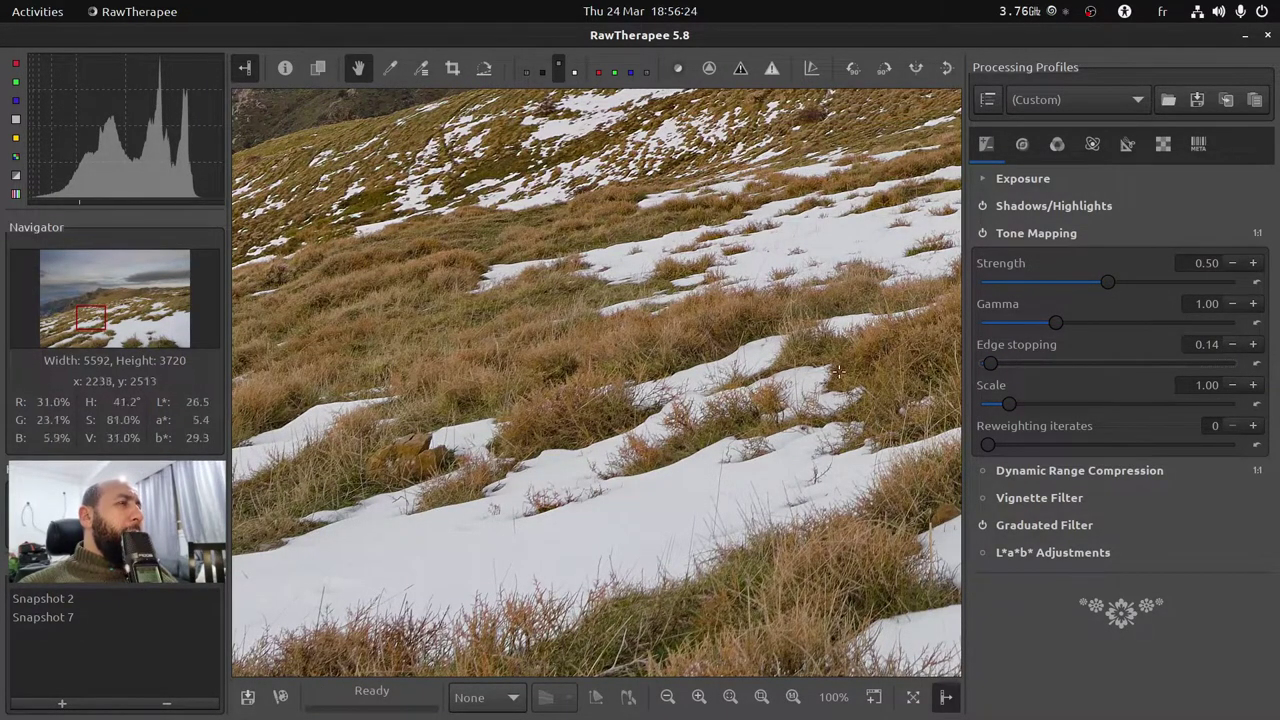
pyautogui.scroll(3, 705, 368)
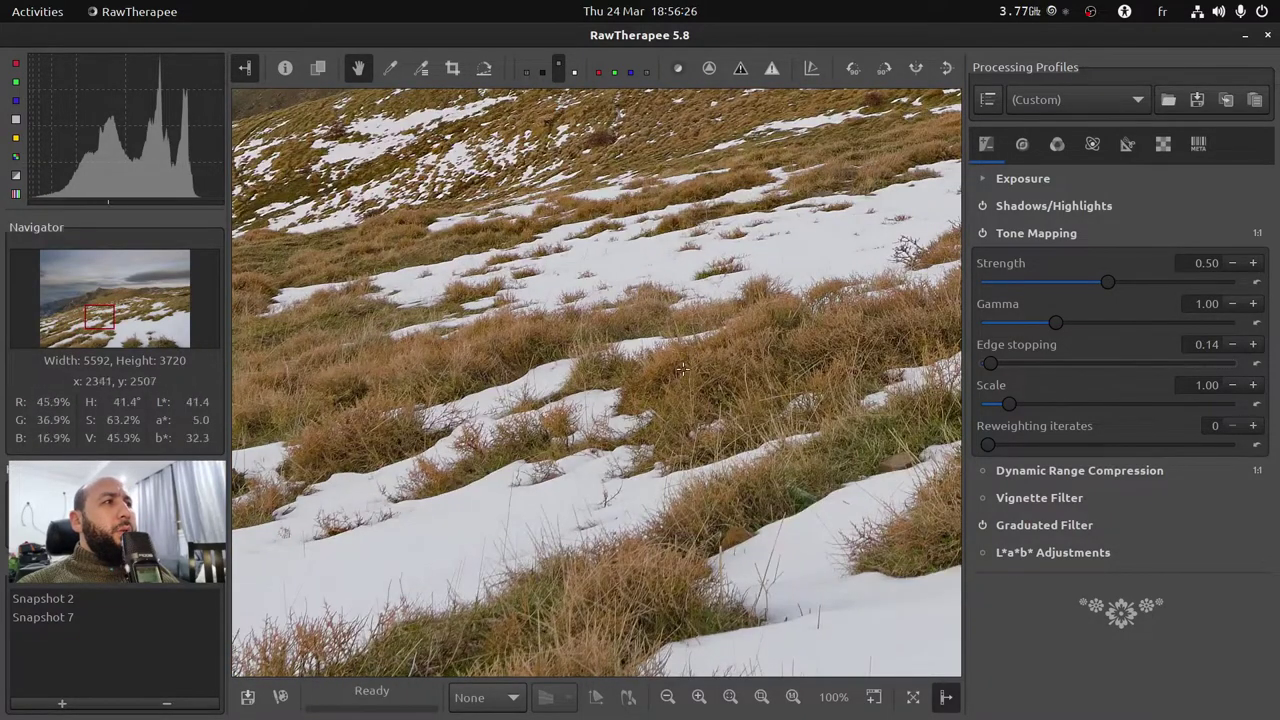
pyautogui.moveTo(594, 300); pyautogui.dragTo(660, 318)
pyautogui.scroll(-3, 660, 318)
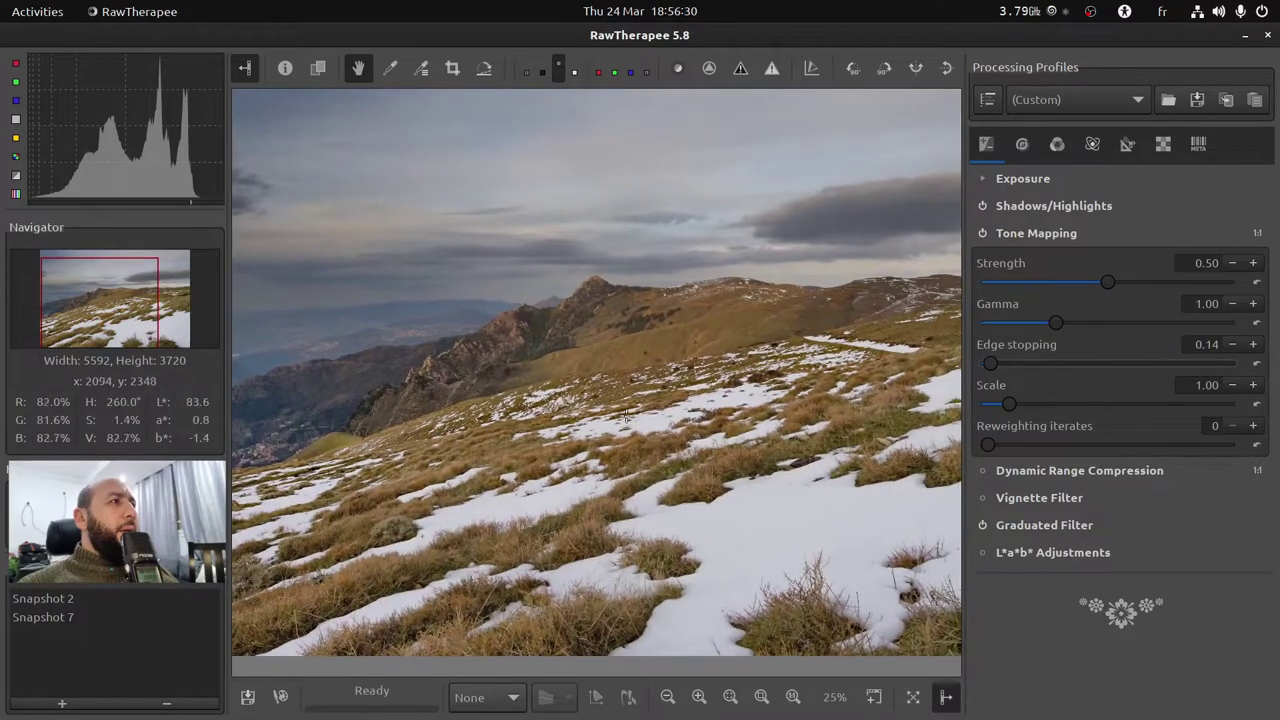
pyautogui.moveTo(1107, 283); pyautogui.dragTo(1076, 289)
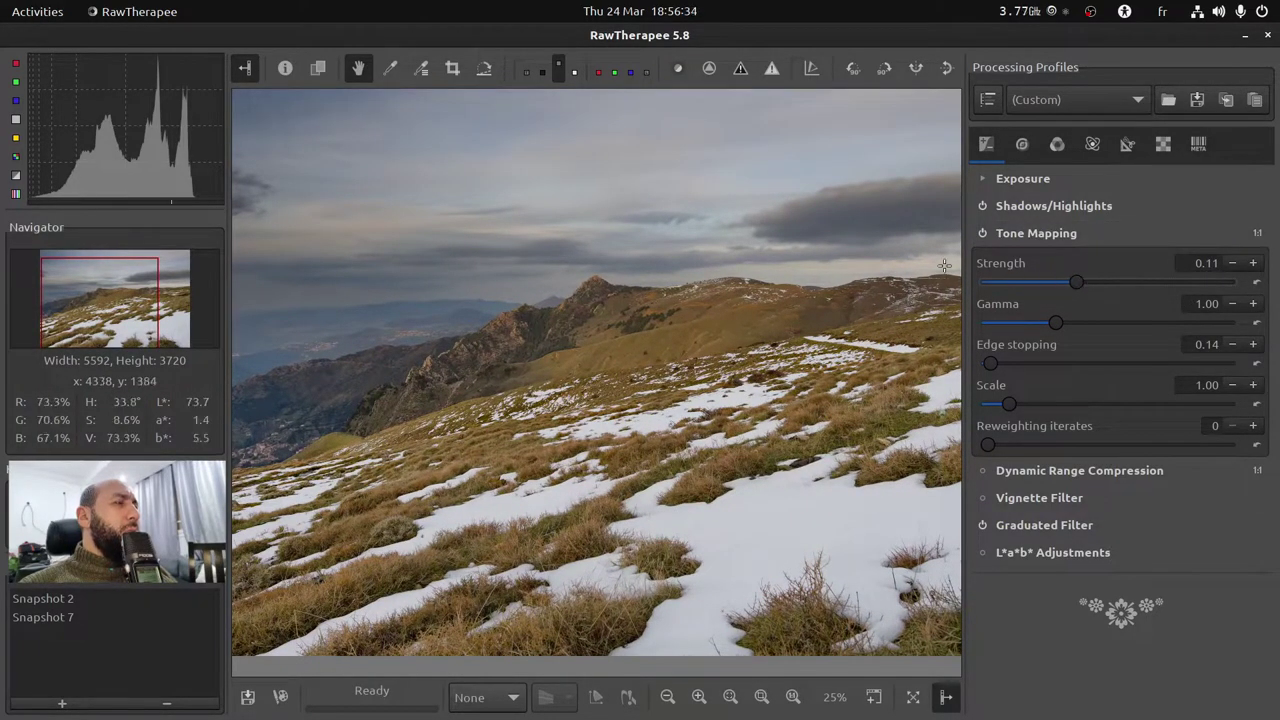
pyautogui.click(982, 234)
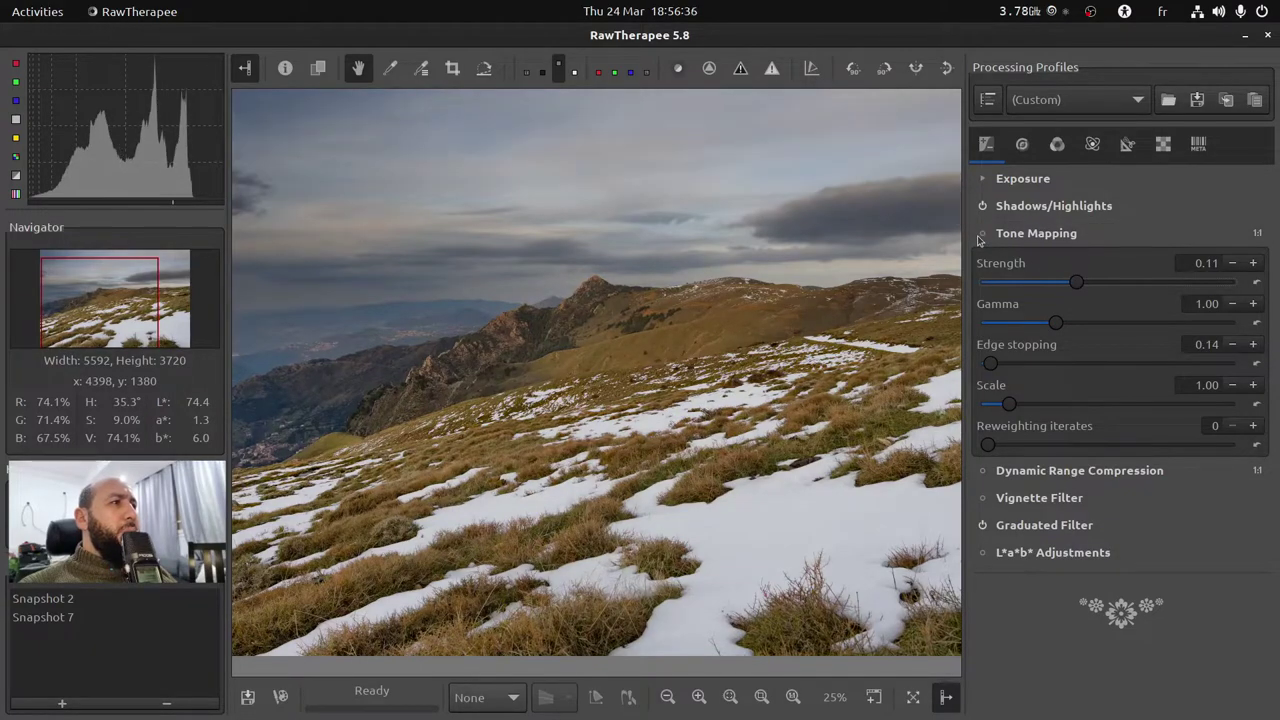
pyautogui.click(982, 234)
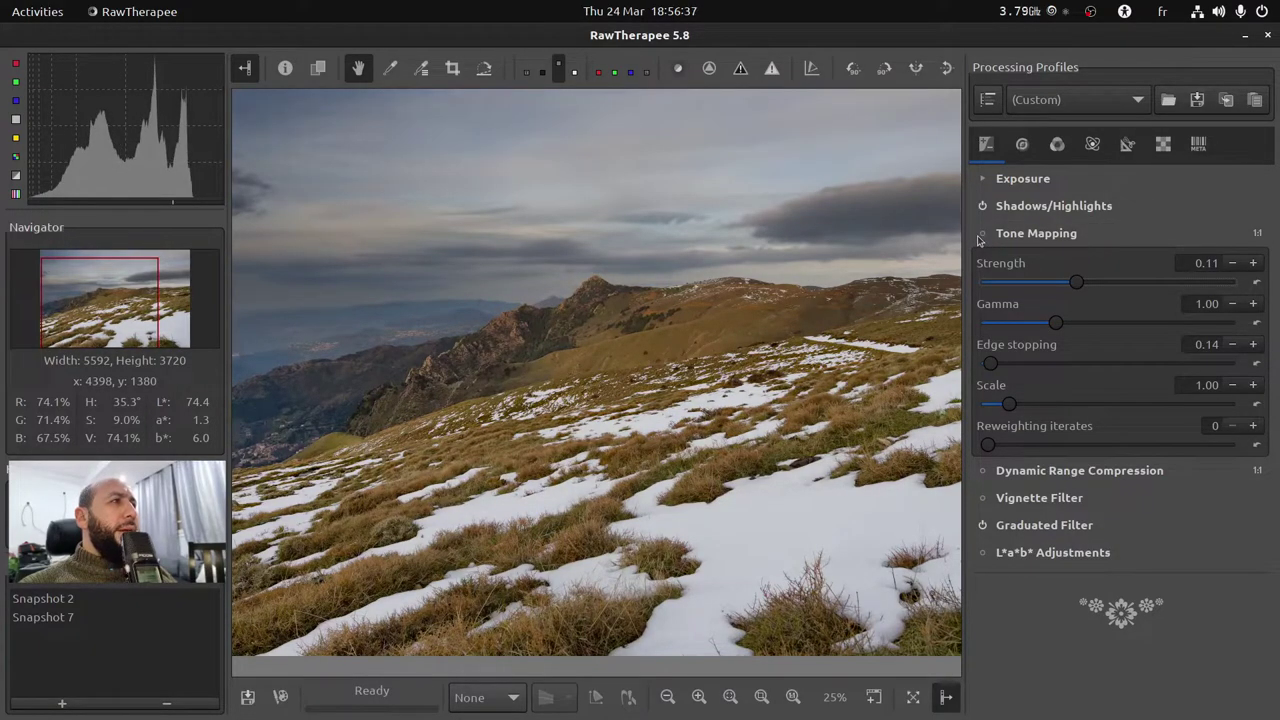
pyautogui.click(1035, 236)
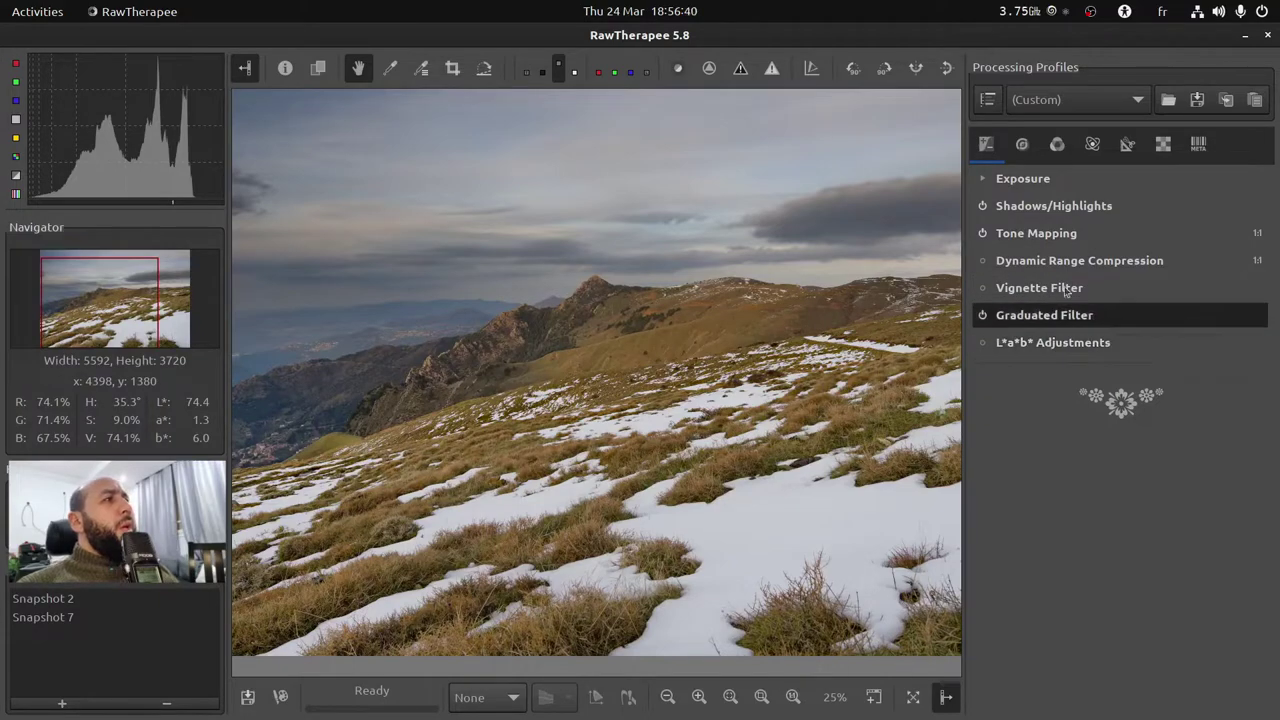
# In the Color tools, nudge the white balance temperature, then revert to the Camera preset.
pyautogui.click(1027, 149)
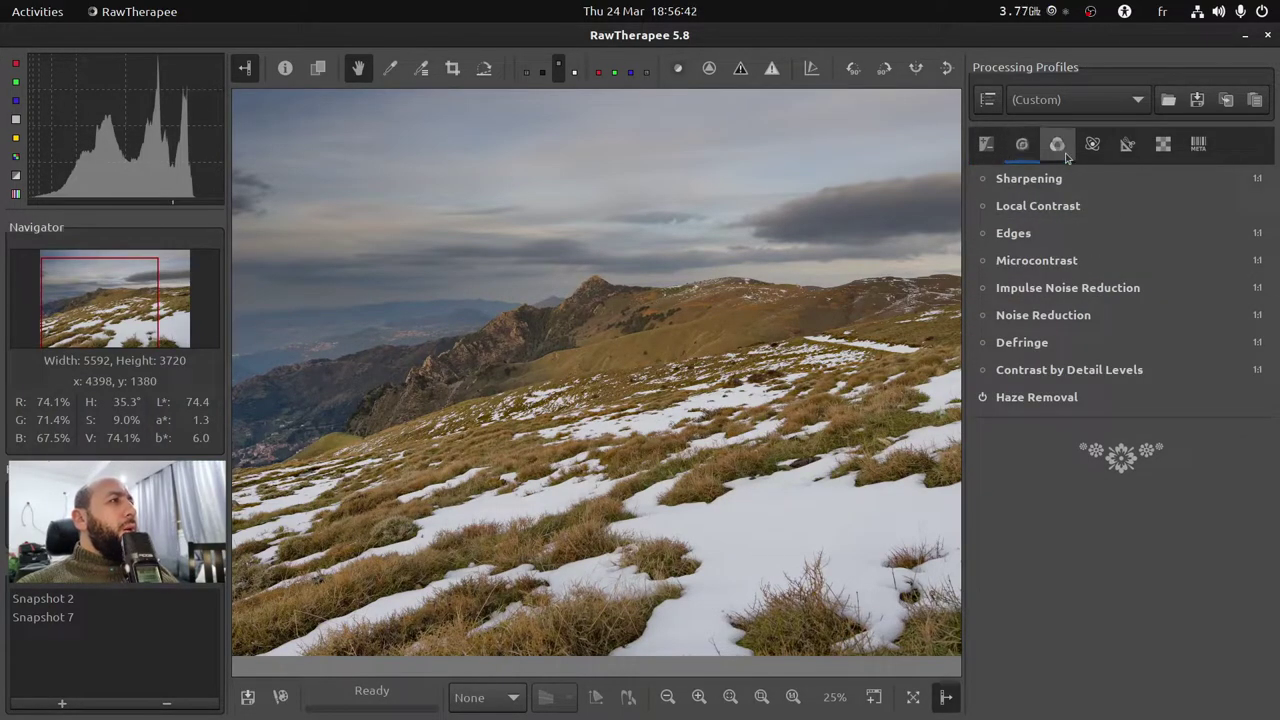
pyautogui.click(1057, 145)
pyautogui.click(1018, 180)
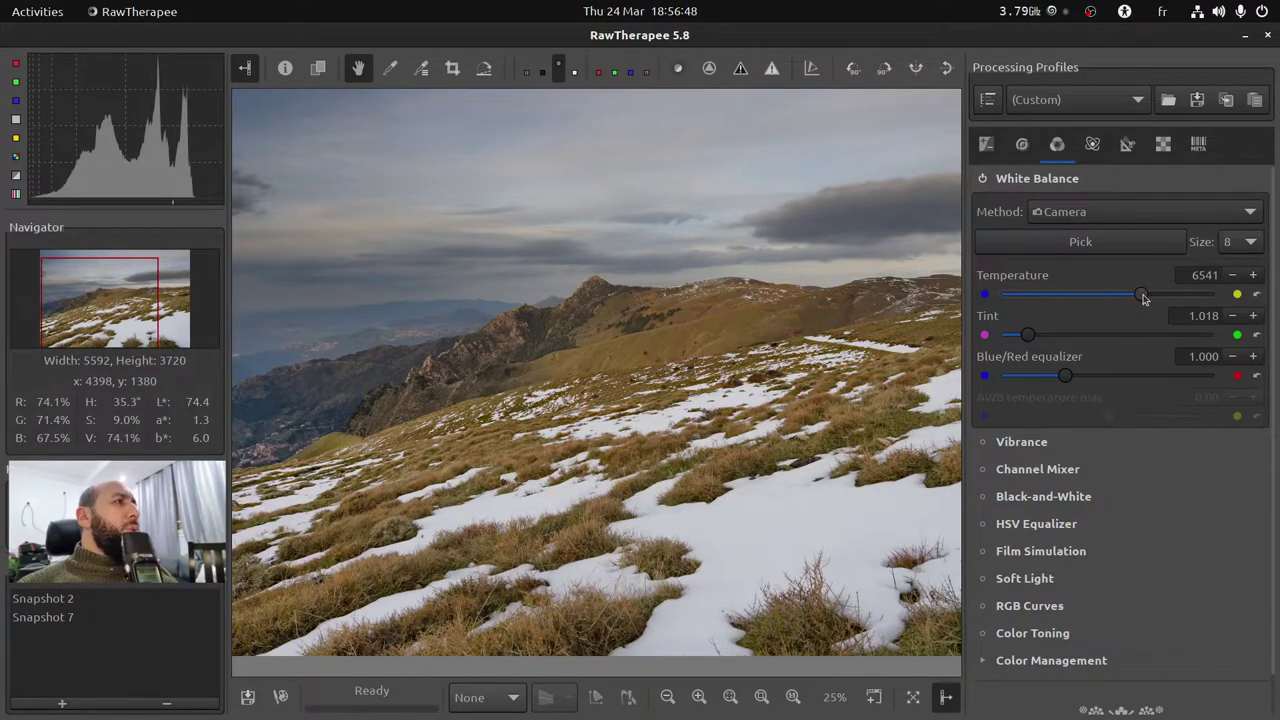
pyautogui.moveTo(1144, 299); pyautogui.dragTo(1136, 295)
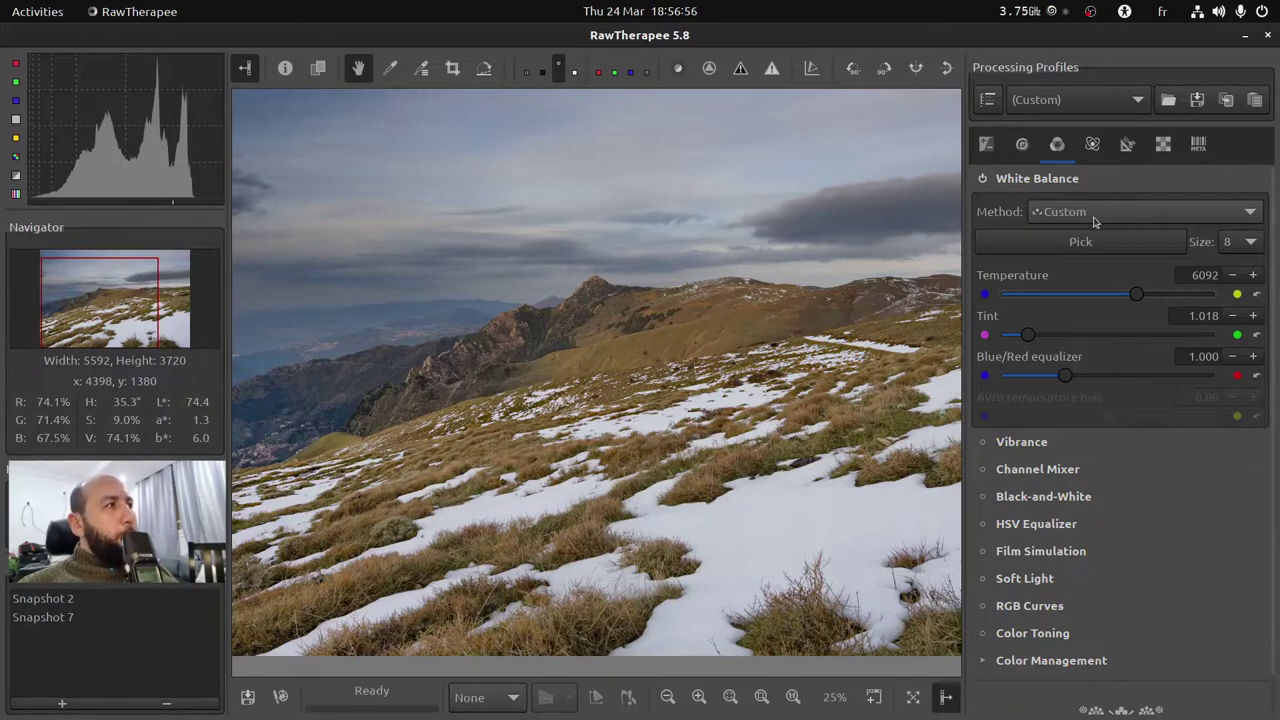
pyautogui.click(1110, 214)
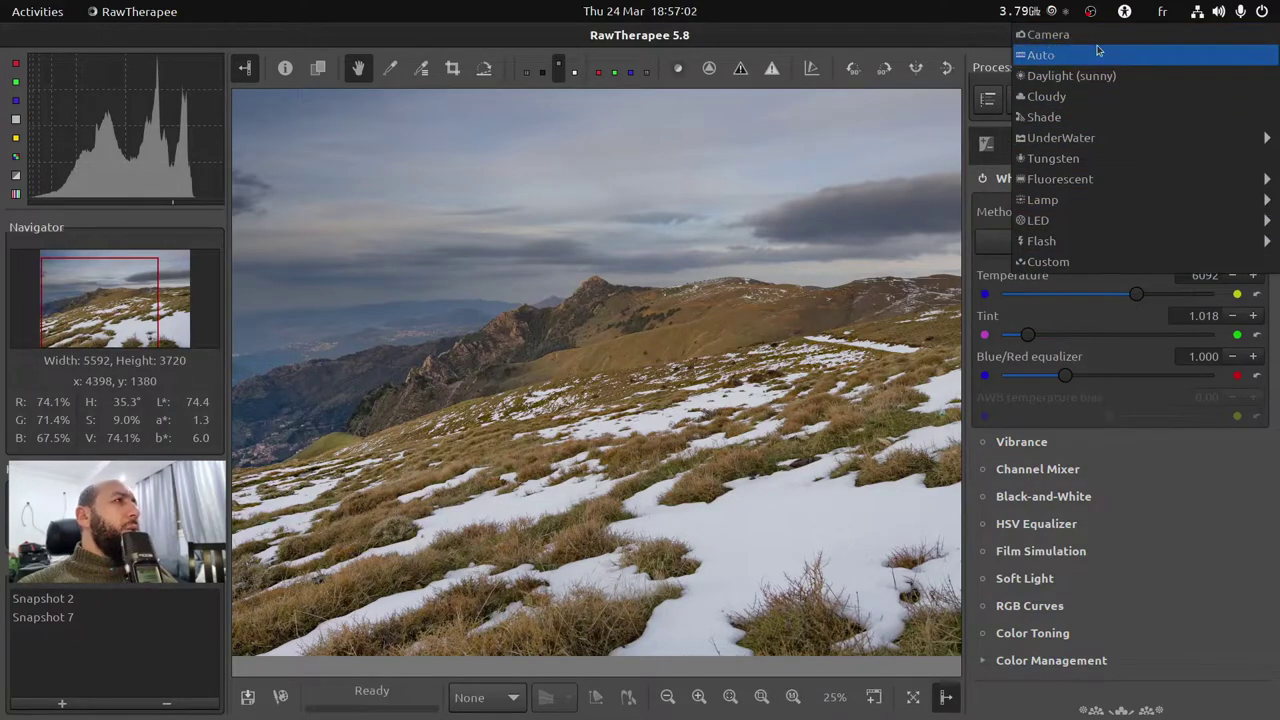
pyautogui.click(1063, 38)
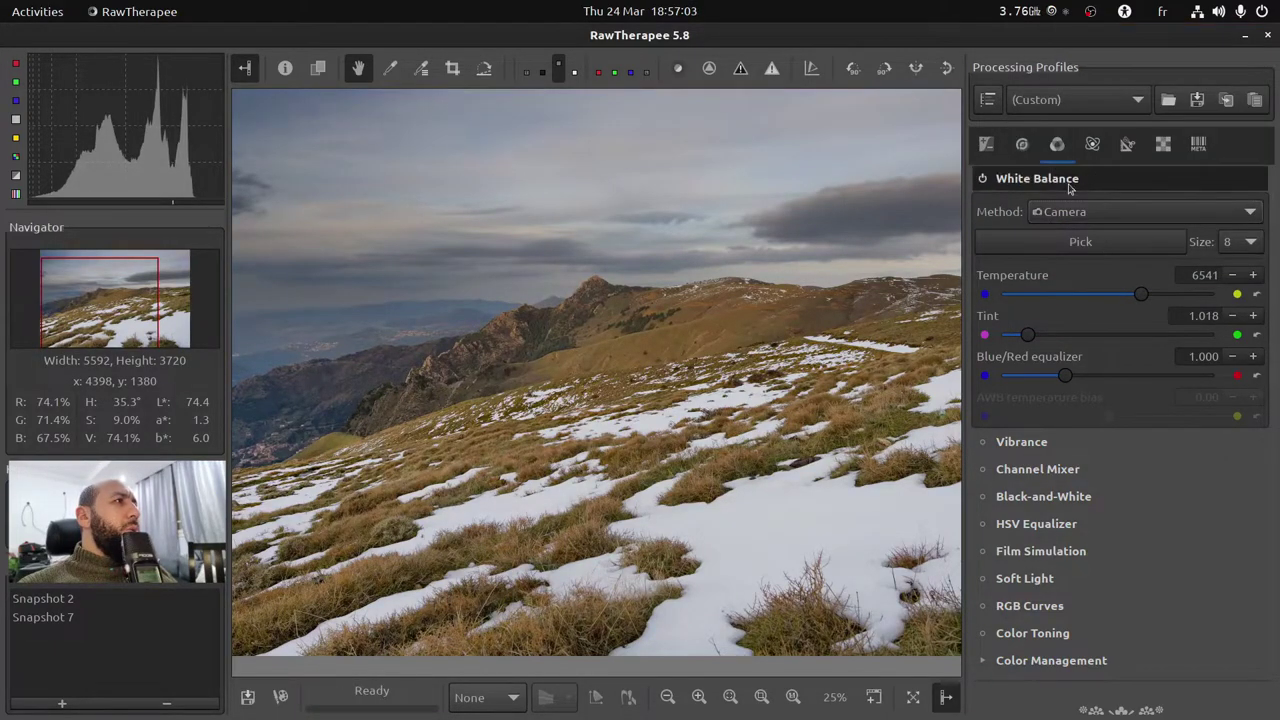
# Try Auto white balance, then switch to Custom with temperature 6450.
pyautogui.click(1135, 219)
pyautogui.click(1128, 229)
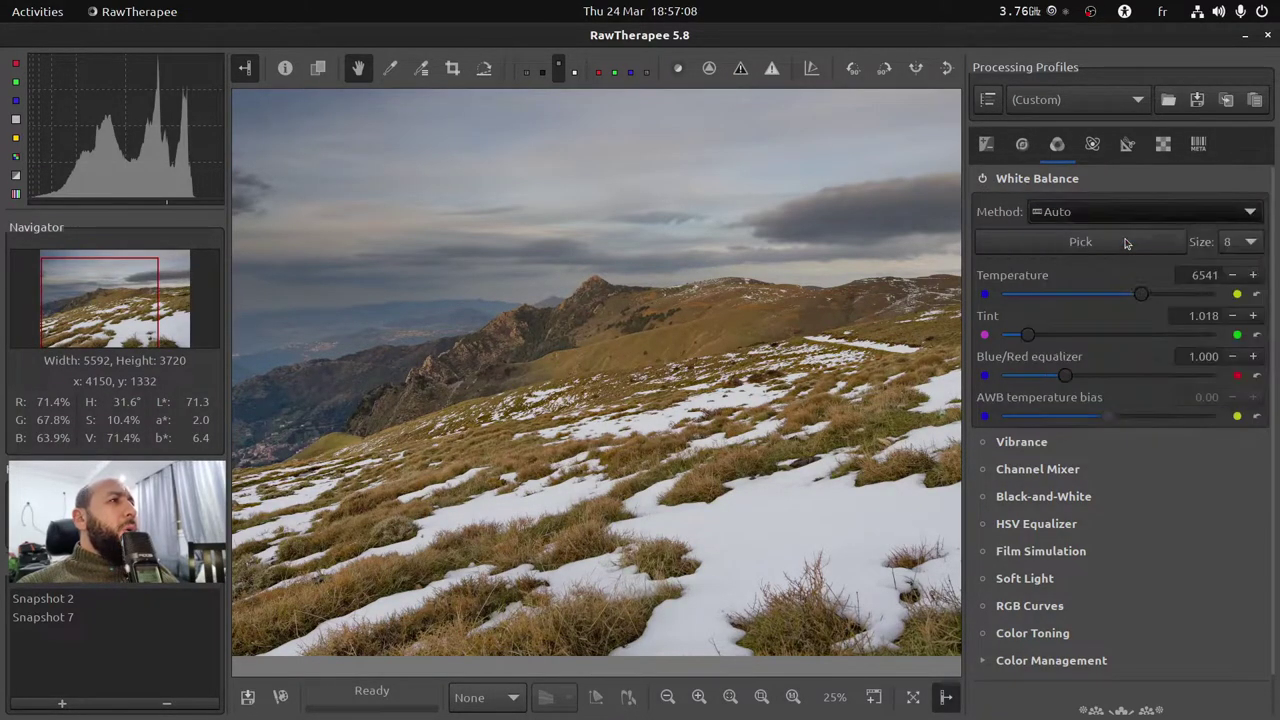
pyautogui.click(1057, 214)
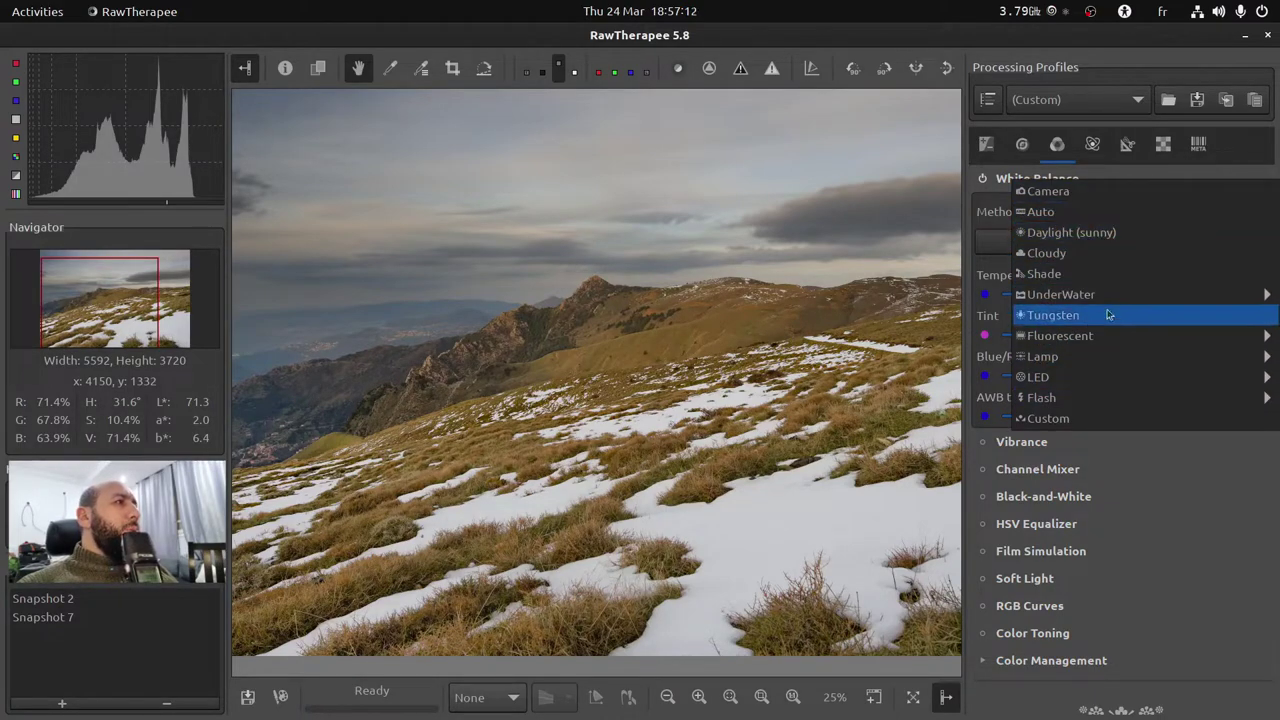
pyautogui.click(1078, 418)
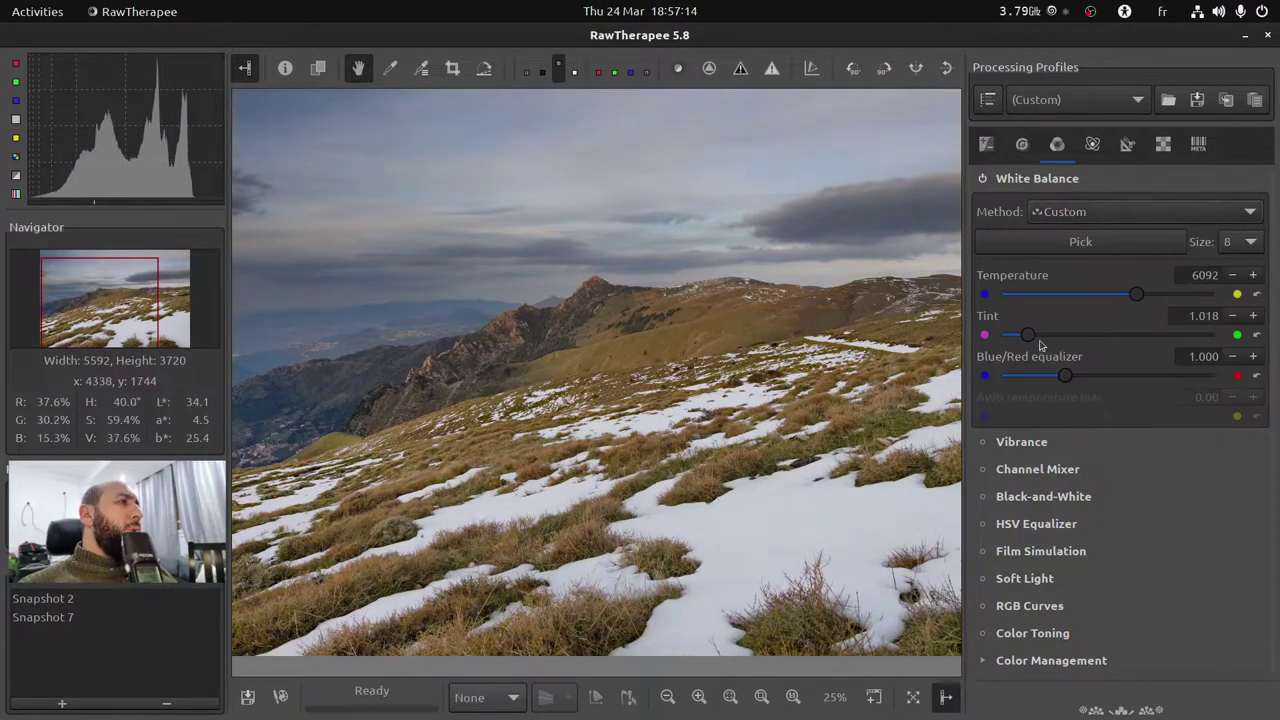
pyautogui.moveTo(1136, 296); pyautogui.dragTo(1142, 296)
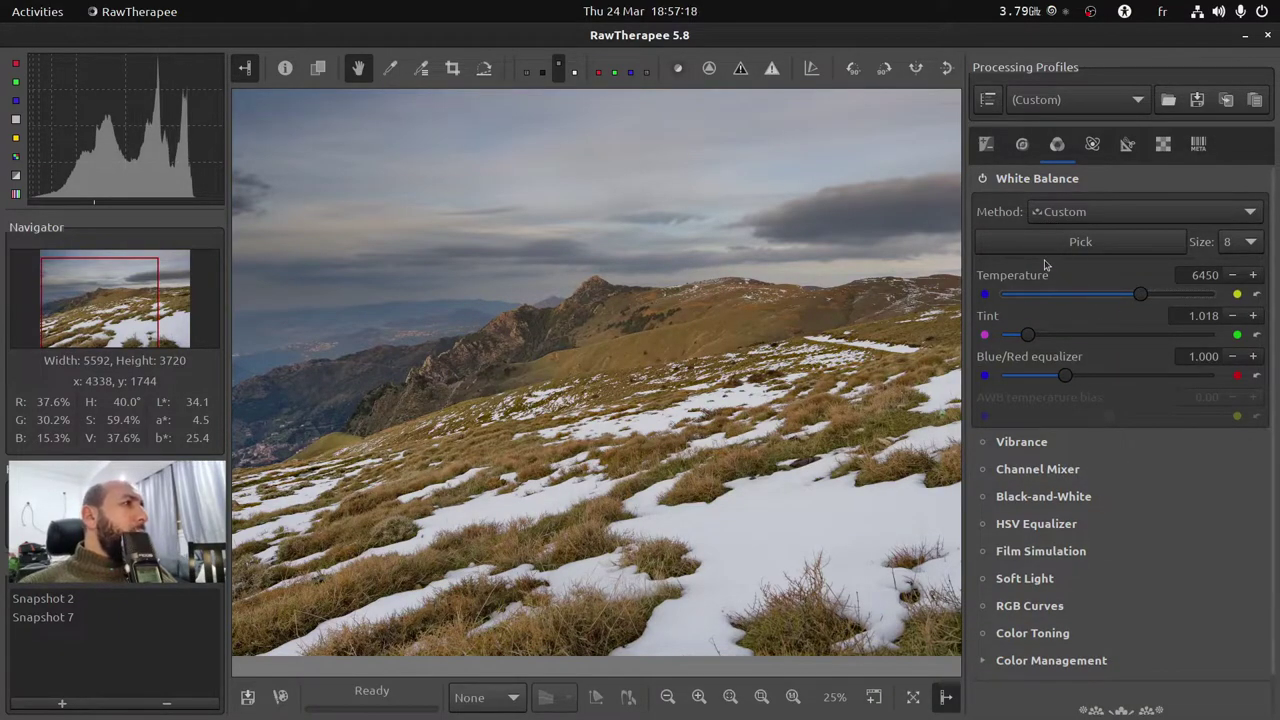
pyautogui.click(1048, 180)
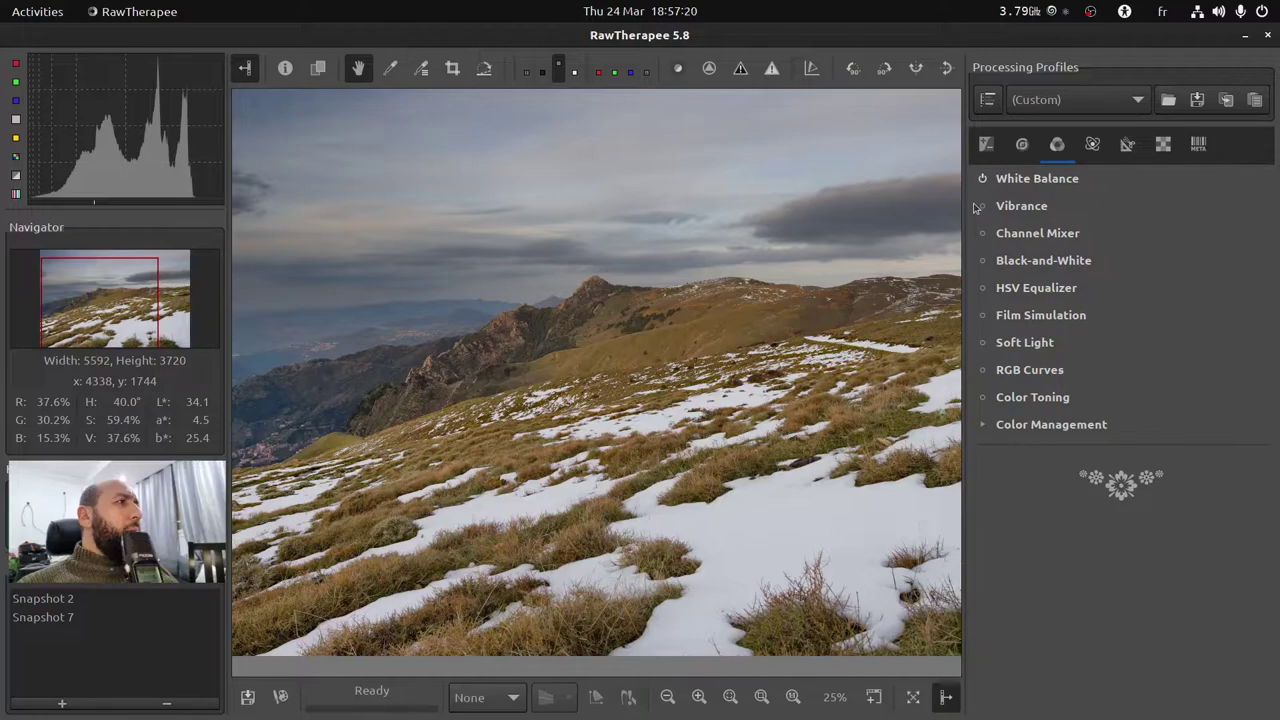
# Enable Vibrance with Pastel Tones raised to 22.
pyautogui.click(982, 206)
pyautogui.click(1043, 206)
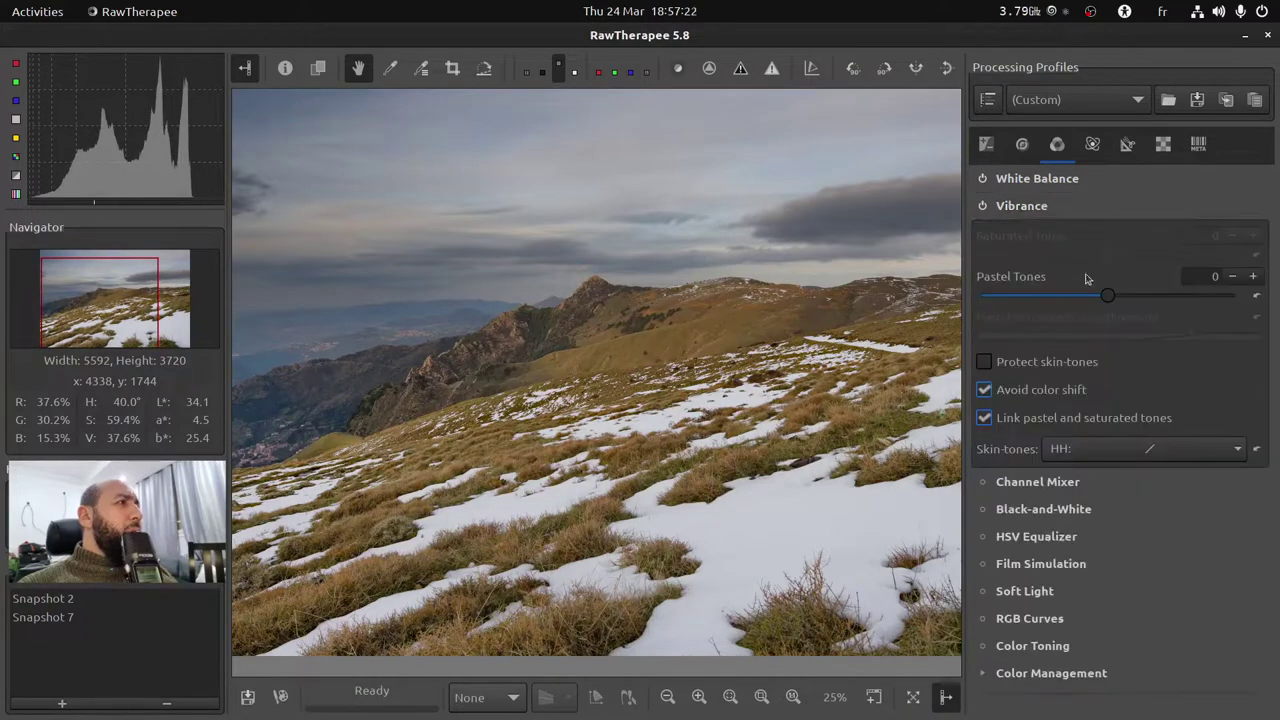
pyautogui.moveTo(1108, 295); pyautogui.dragTo(1136, 302)
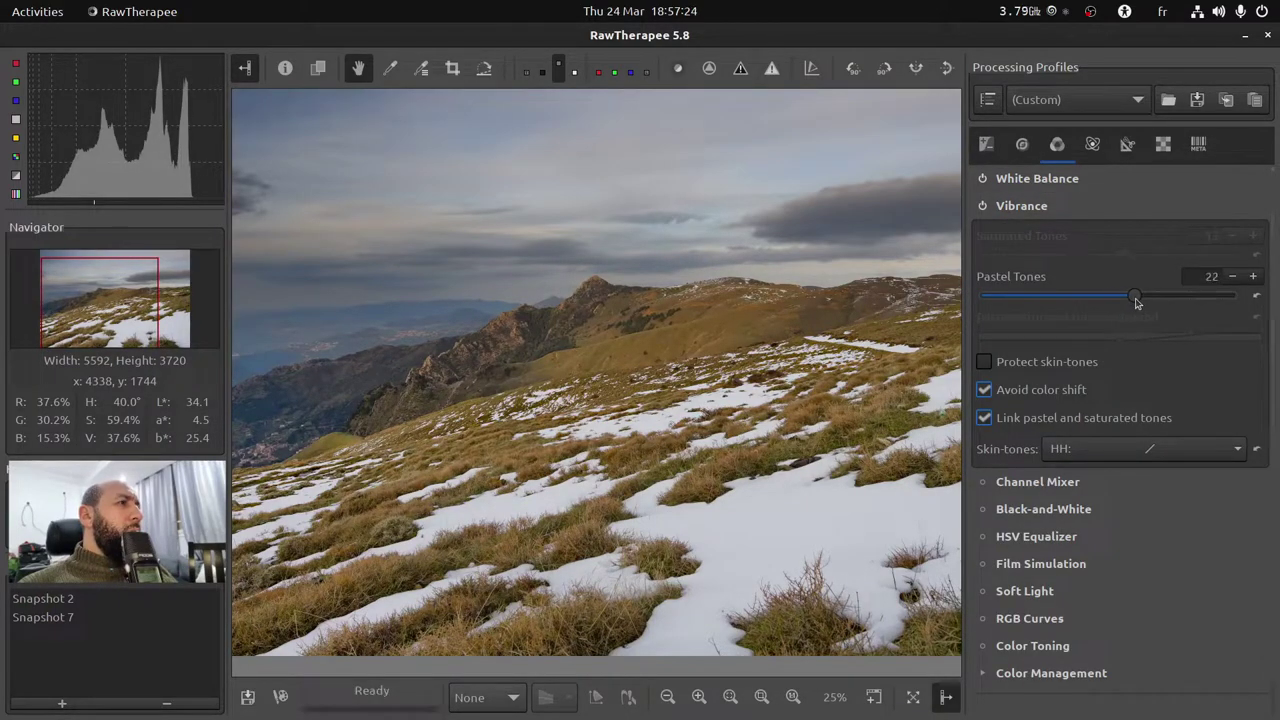
pyautogui.click(1042, 207)
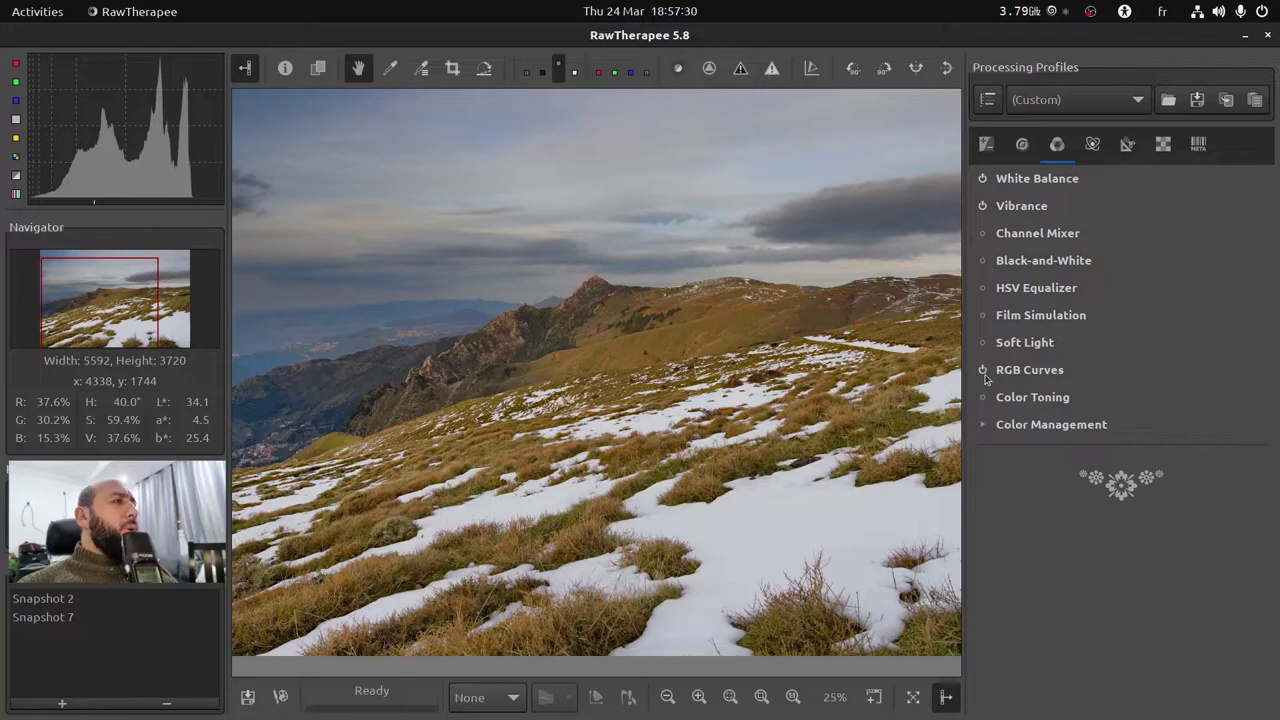
# Set RGB Curves to Luminosity mode with a control-cage red curve pulled down.
pyautogui.click(1046, 373)
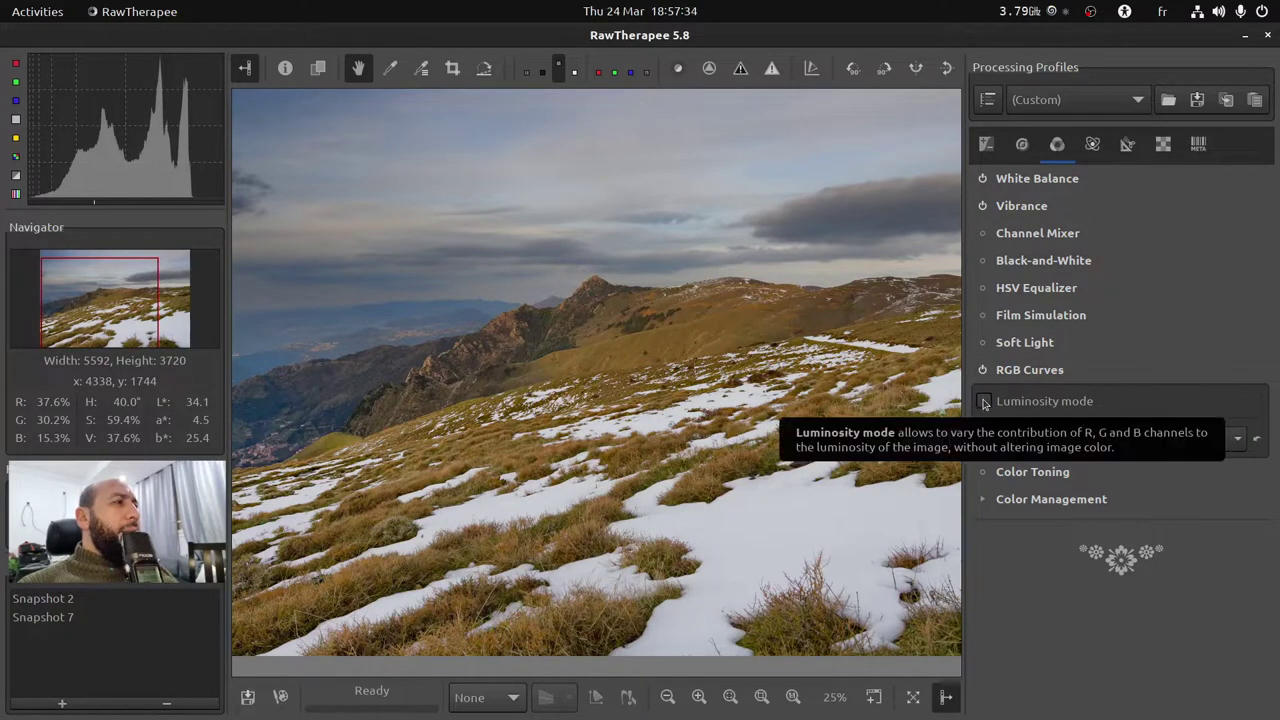
pyautogui.click(996, 403)
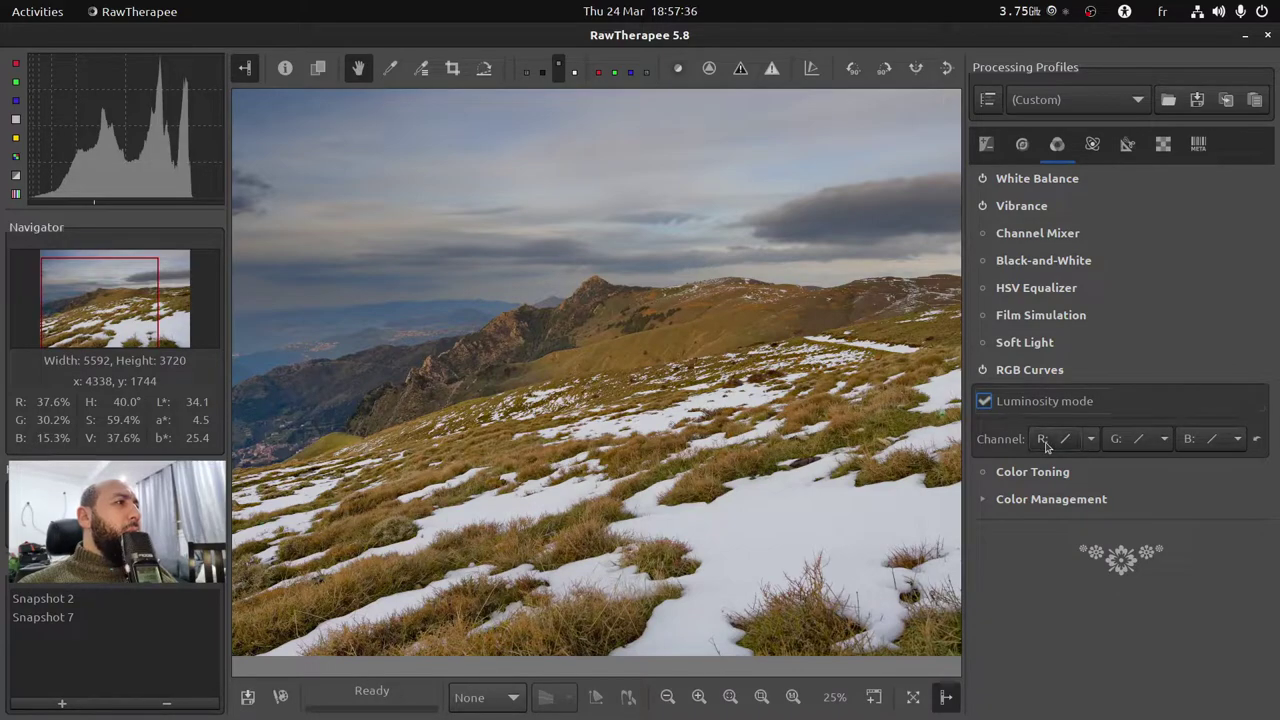
pyautogui.click(1090, 442)
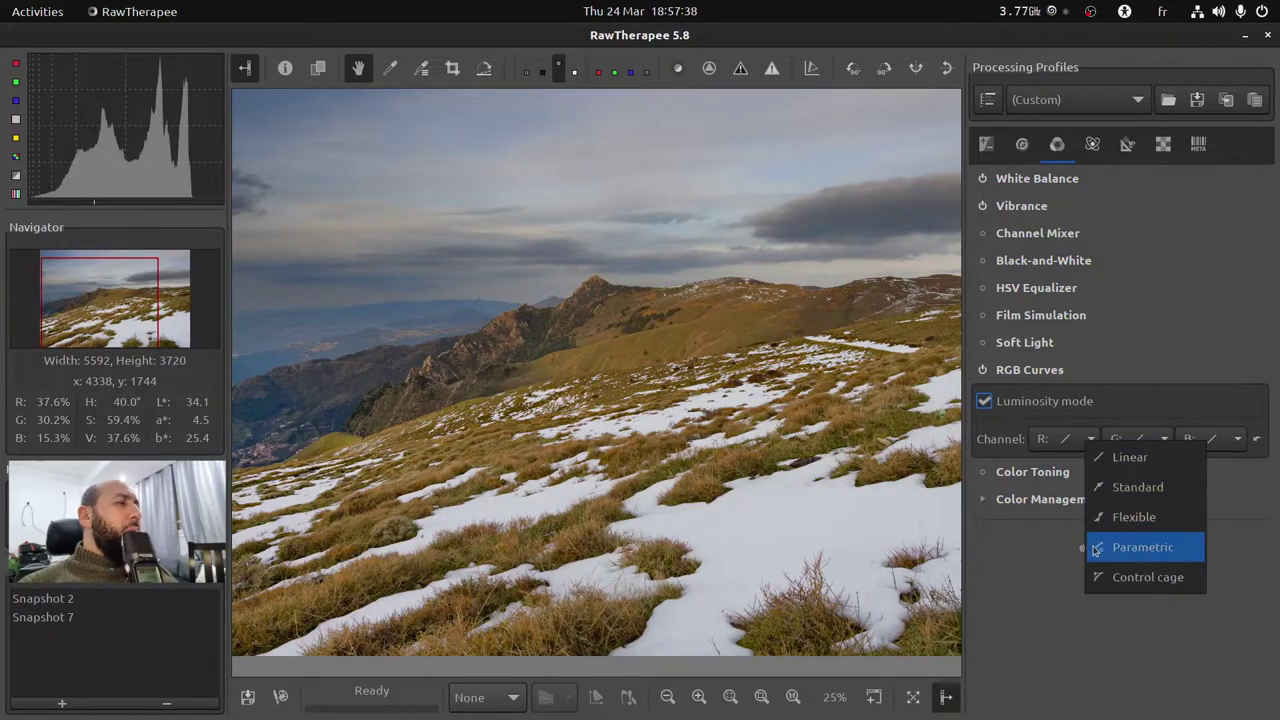
pyautogui.click(1138, 580)
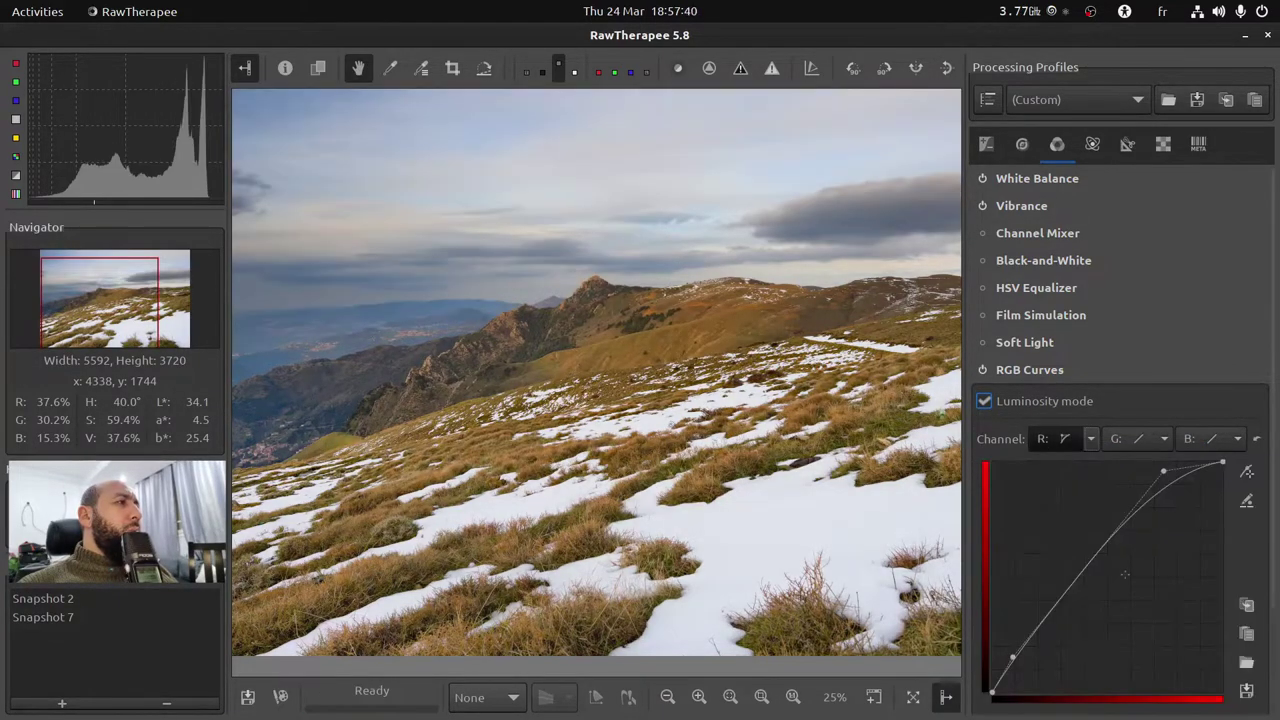
pyautogui.moveTo(1163, 470); pyautogui.dragTo(1164, 480)
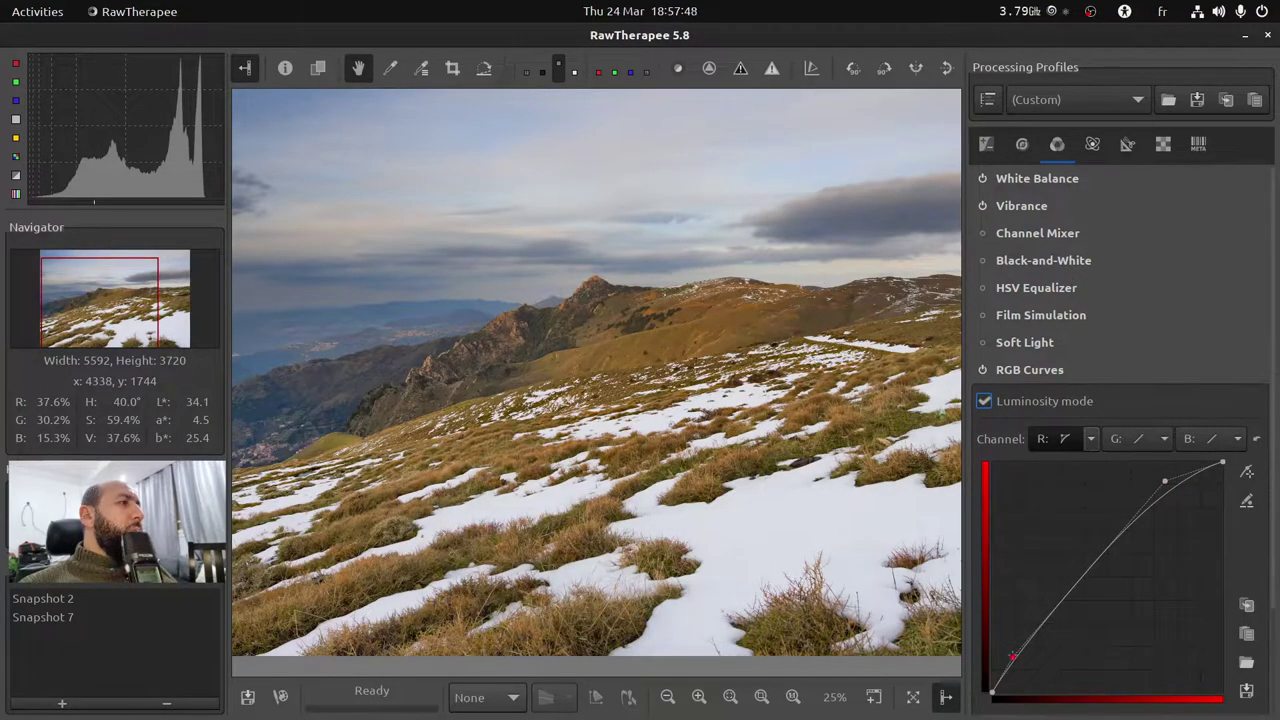
pyautogui.moveTo(1013, 656)
pyautogui.mouseDown()
pyautogui.moveTo(1022, 648)
pyautogui.moveTo(1002, 662)
pyautogui.moveTo(1016, 670)
pyautogui.mouseUp()
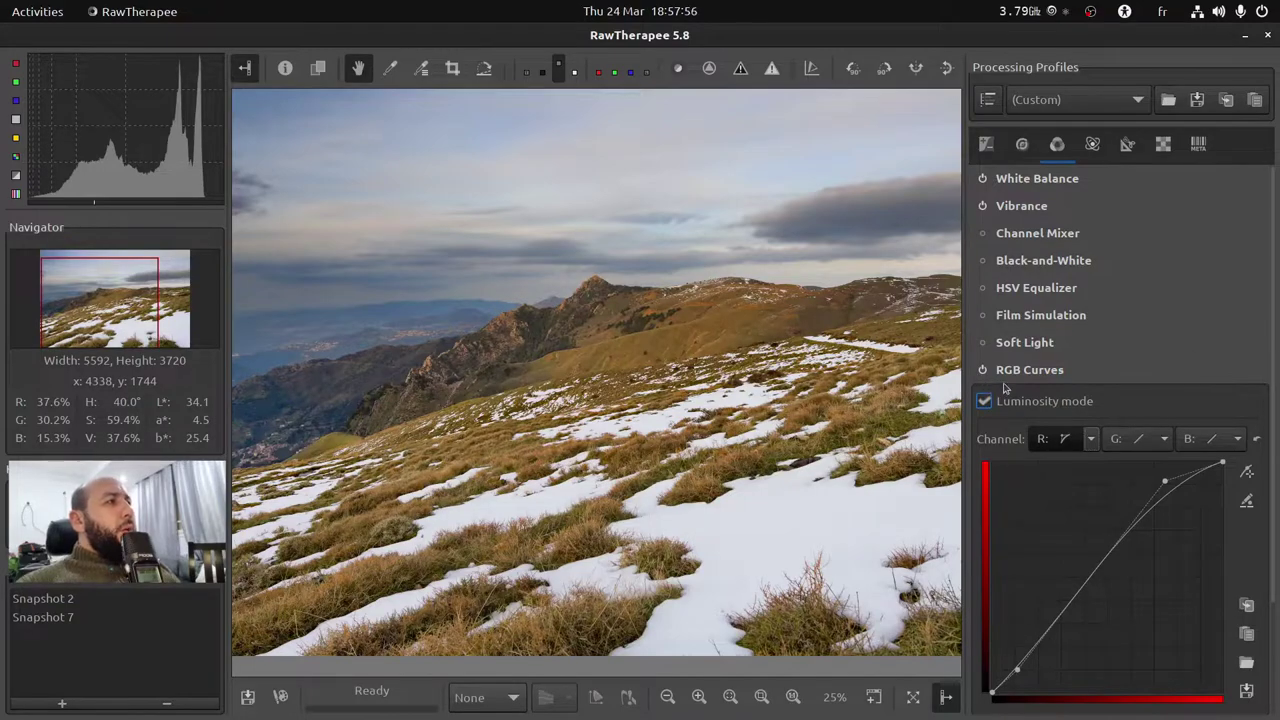
pyautogui.click(1043, 372)
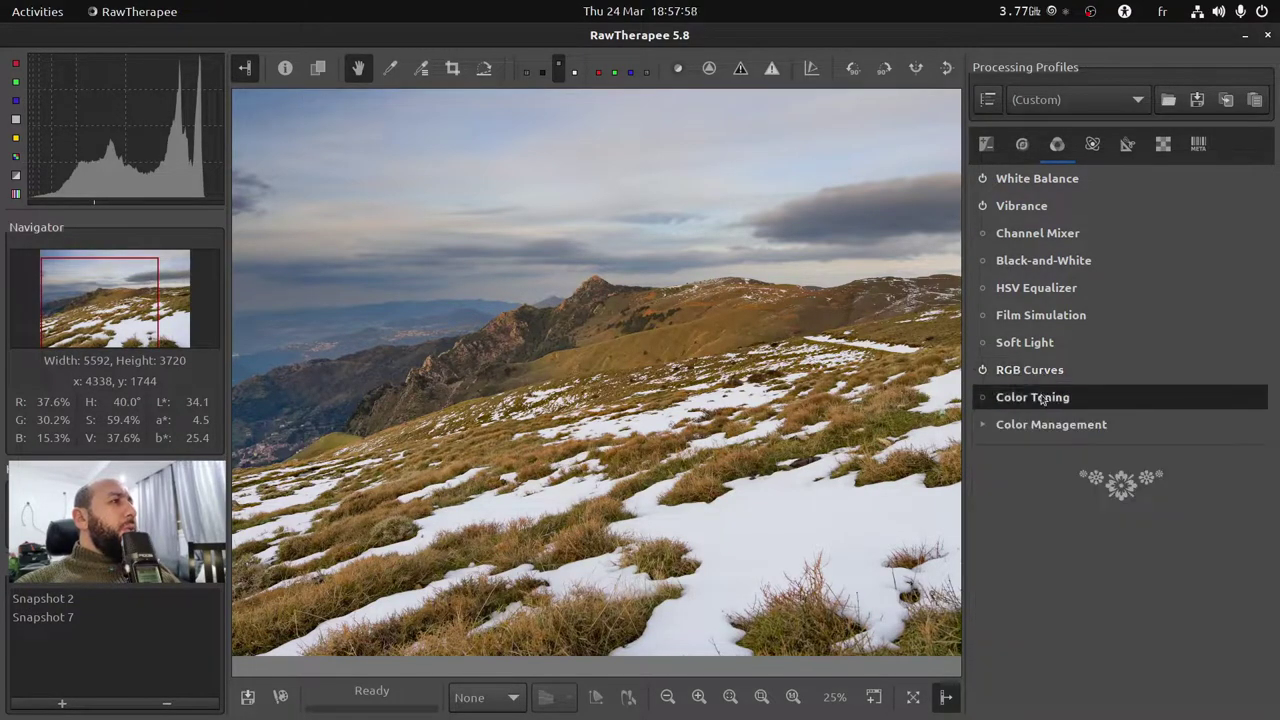
# Raise Graduated Filter strength to 2.35, move its centre to 6/-19, and widen feather to 27.
pyautogui.click(989, 144)
pyautogui.click(1044, 315)
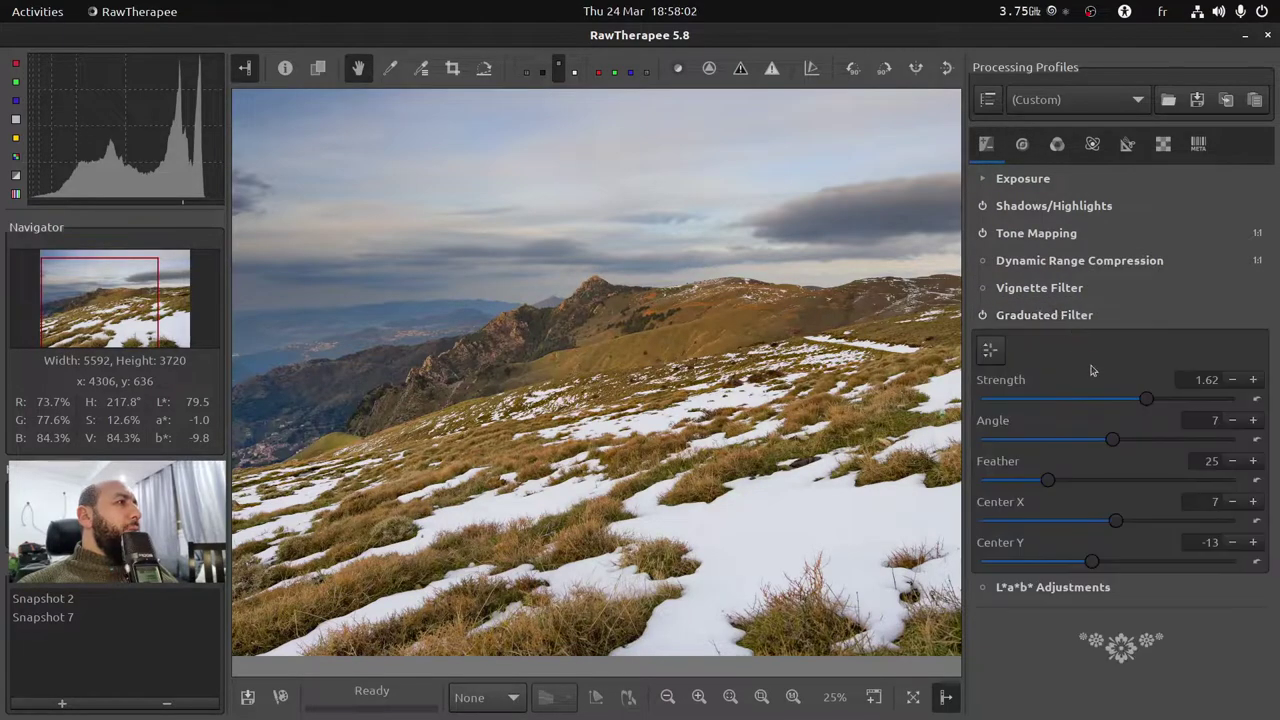
pyautogui.moveTo(1151, 401); pyautogui.dragTo(1168, 402)
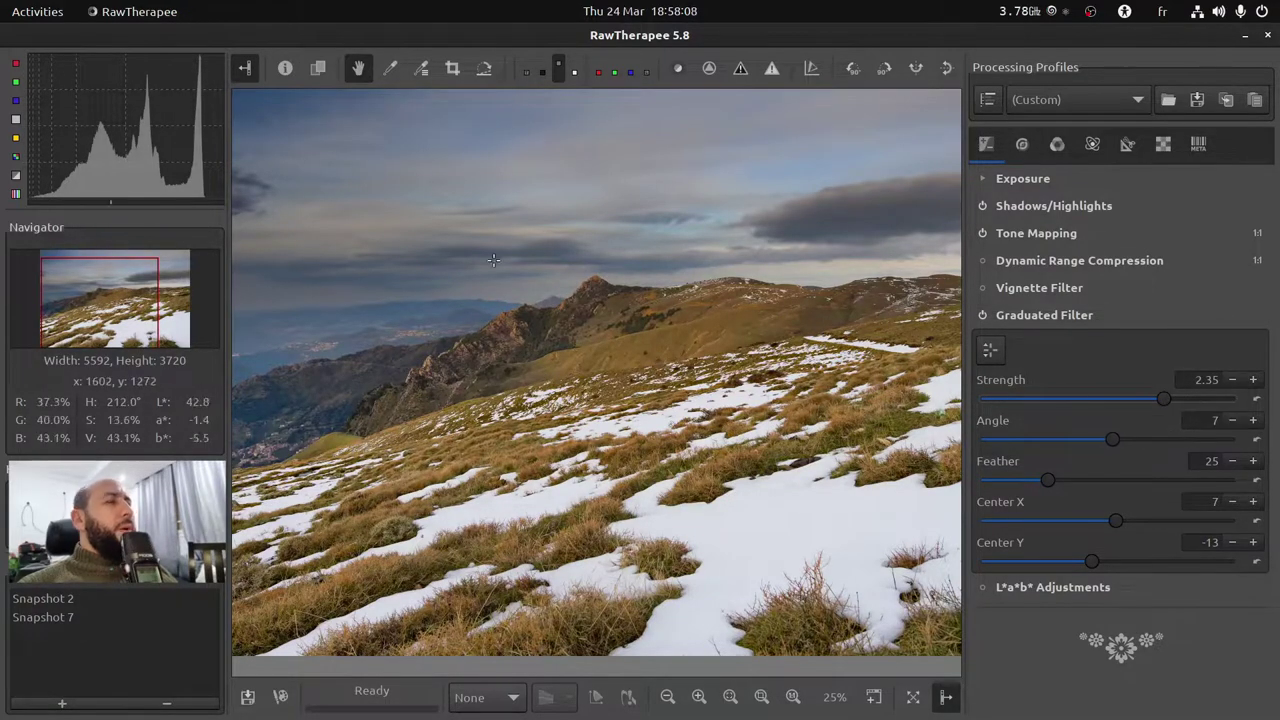
pyautogui.scroll(-1, 713, 230)
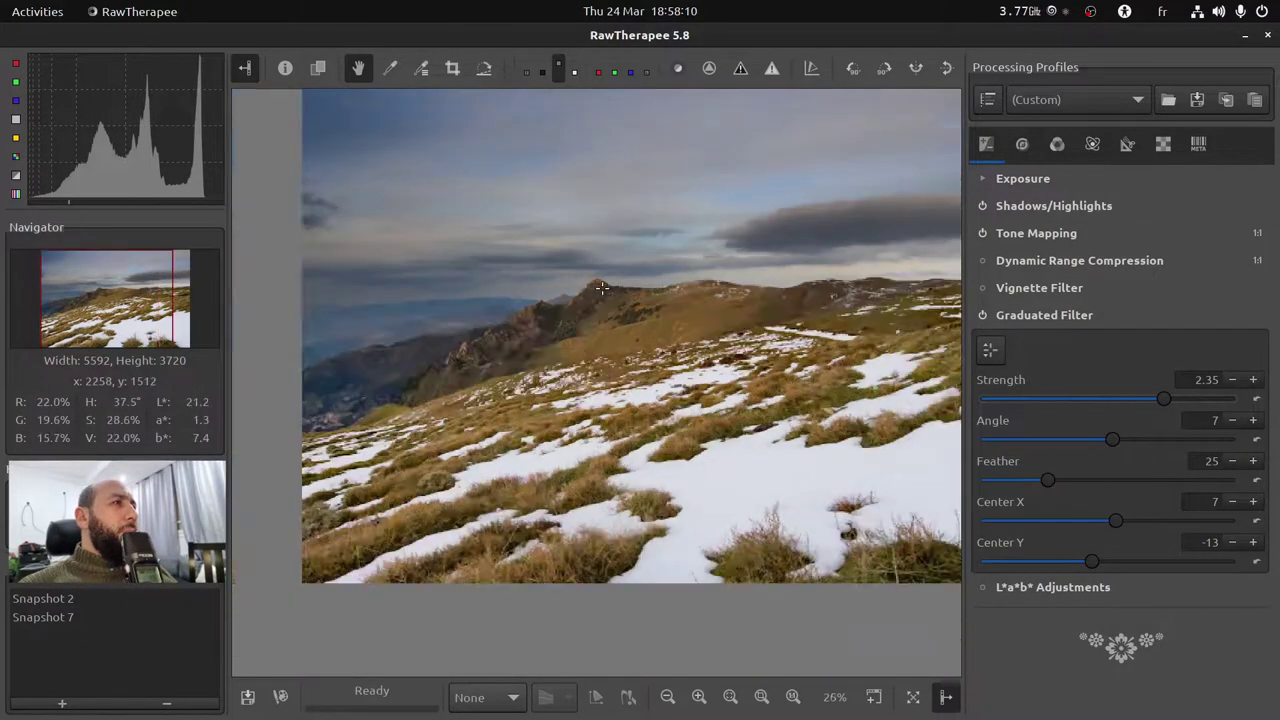
pyautogui.moveTo(713, 230); pyautogui.dragTo(561, 330)
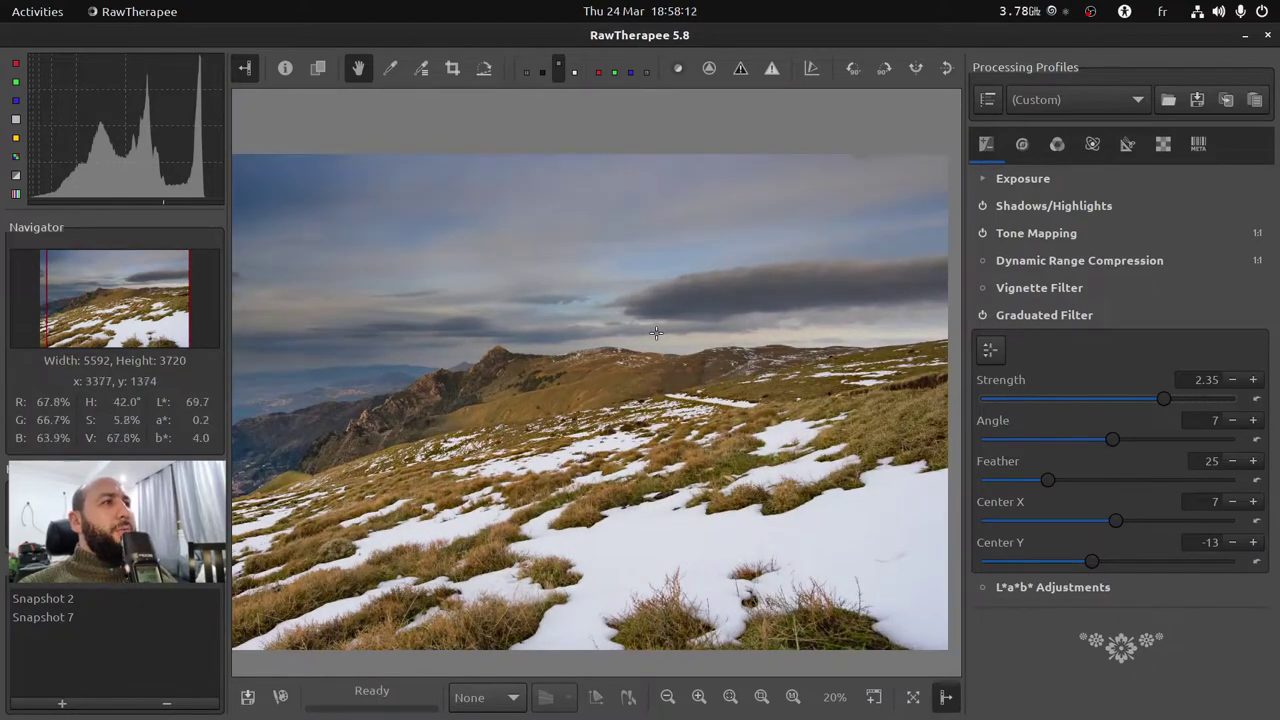
pyautogui.click(990, 350)
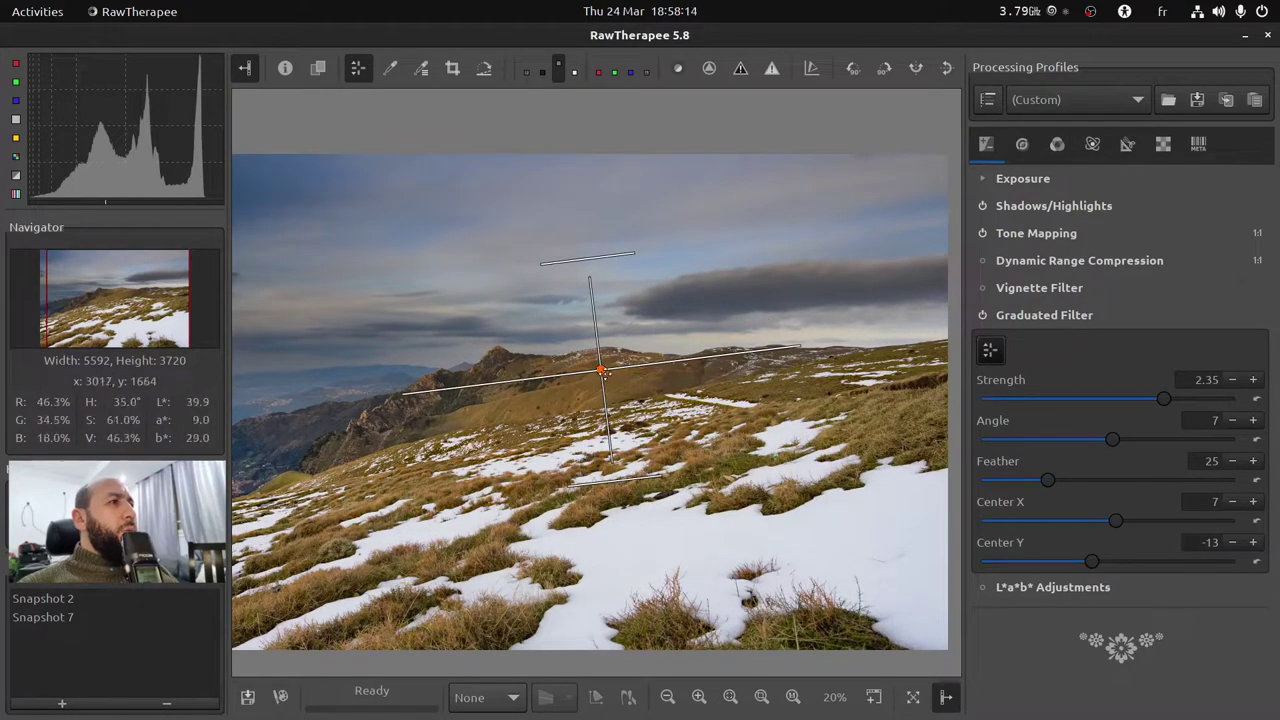
pyautogui.moveTo(596, 366); pyautogui.dragTo(597, 355)
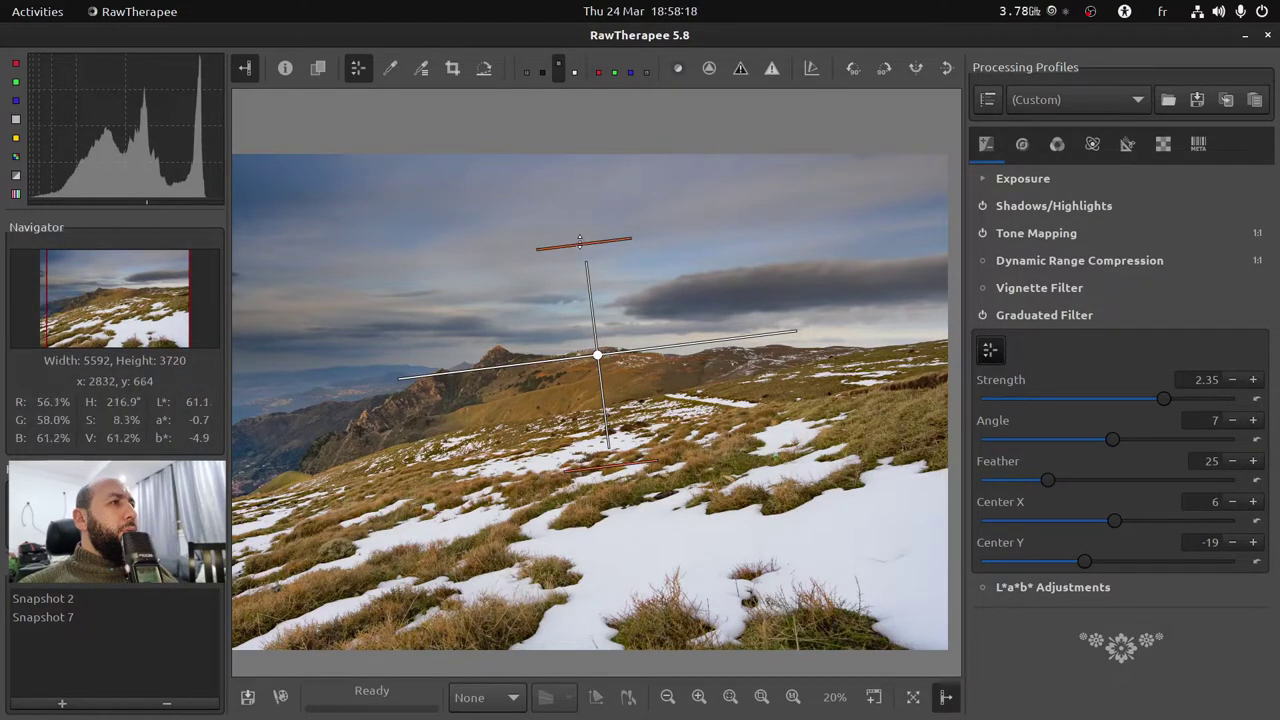
pyautogui.moveTo(583, 242); pyautogui.dragTo(581, 232)
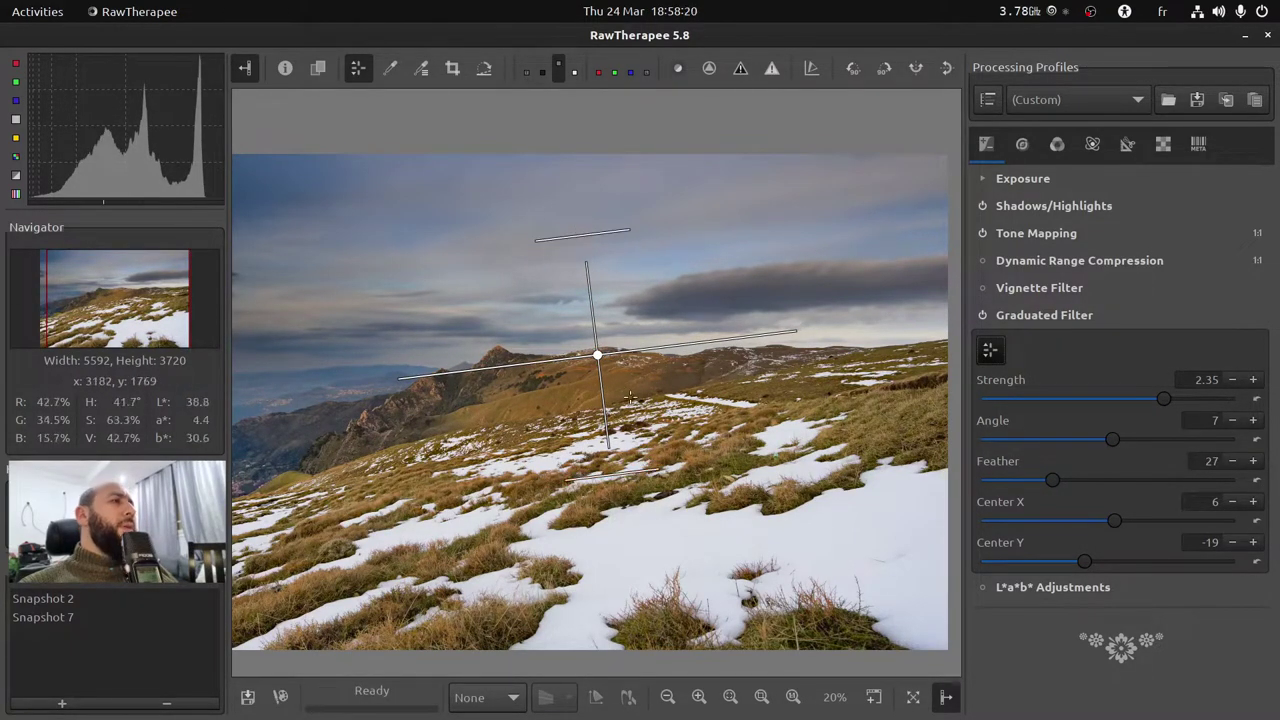
# Compare the image with the graduated filter on and off, then hide its guides.
pyautogui.click(982, 315)
pyautogui.click(982, 315)
pyautogui.click(982, 315)
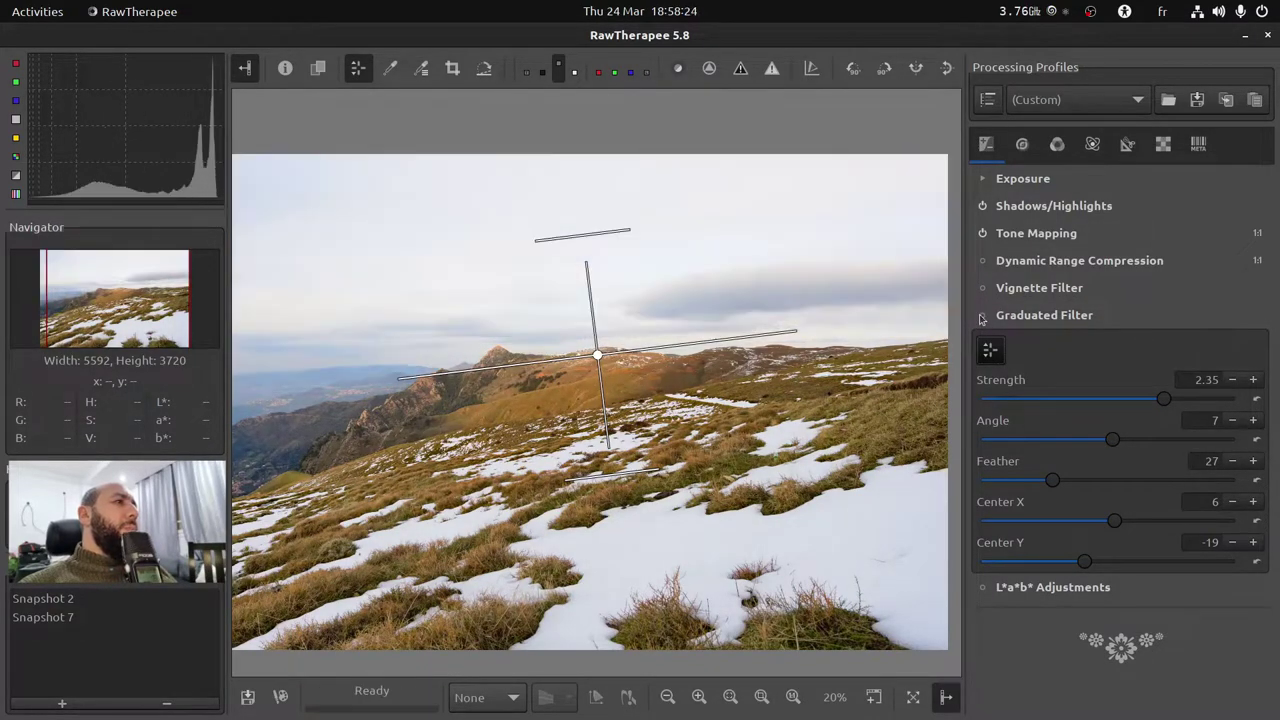
pyautogui.click(982, 315)
pyautogui.click(1010, 318)
pyautogui.click(1056, 315)
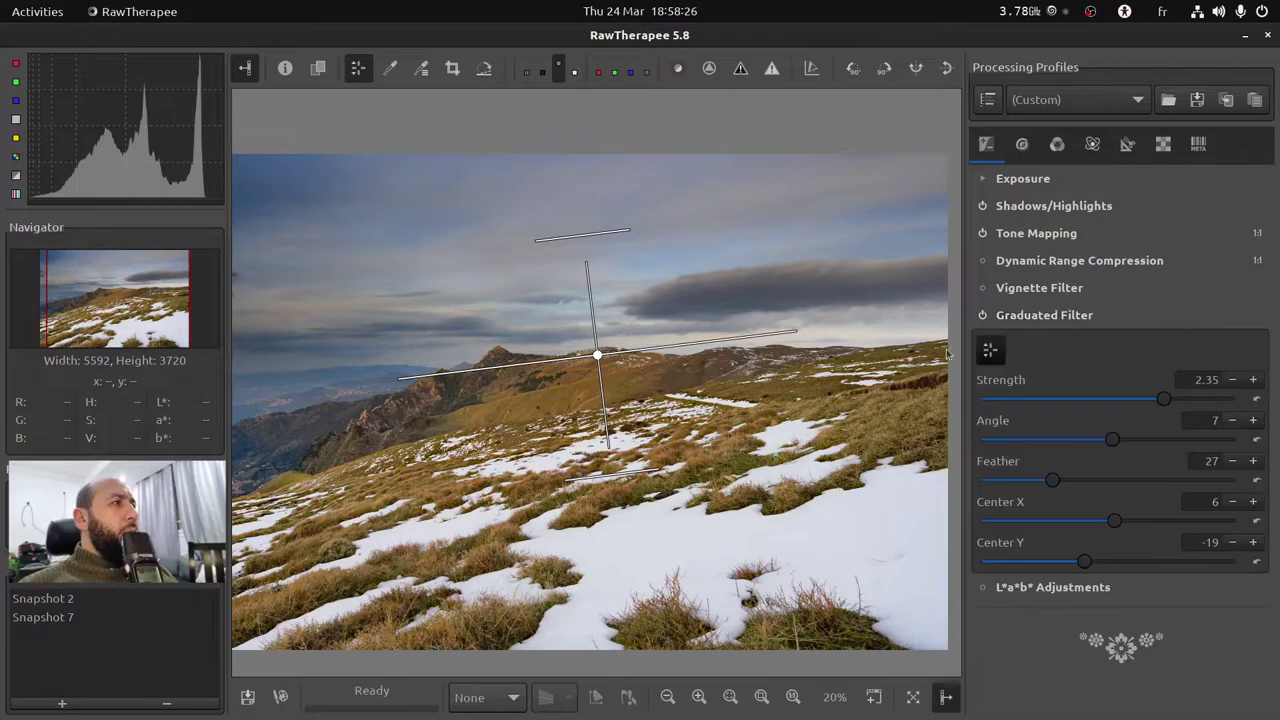
pyautogui.click(988, 350)
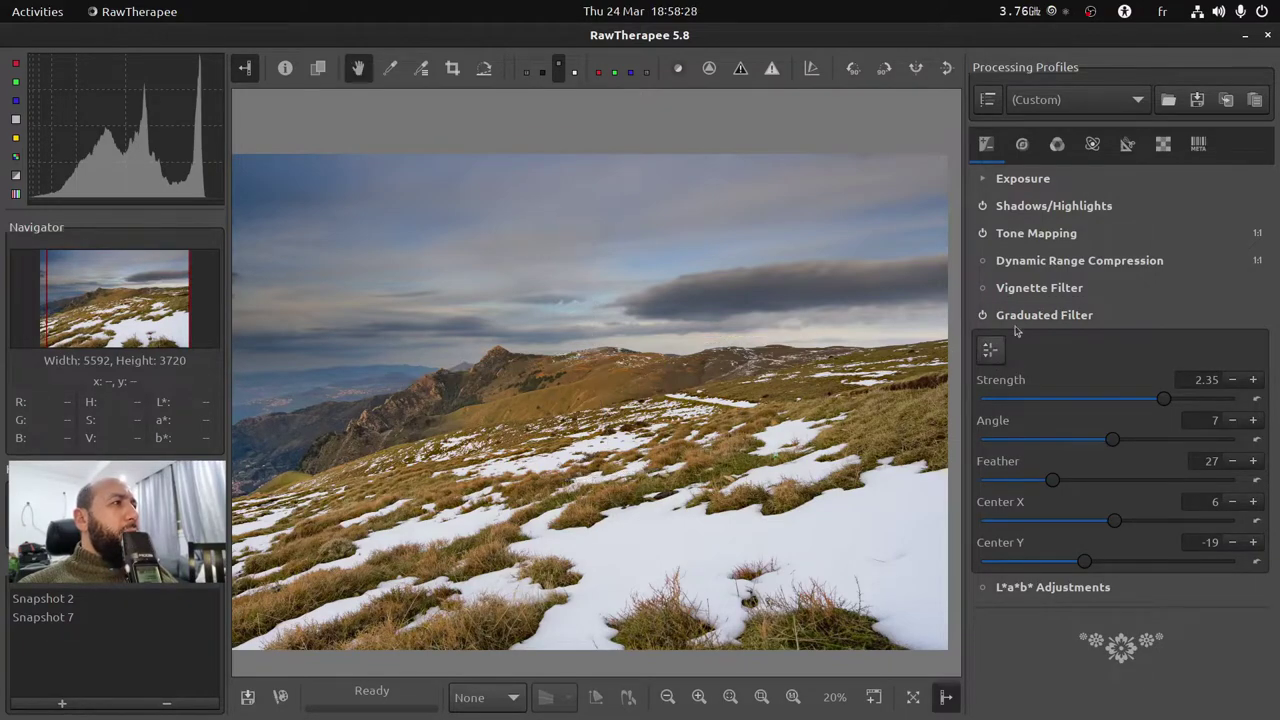
pyautogui.click(1033, 318)
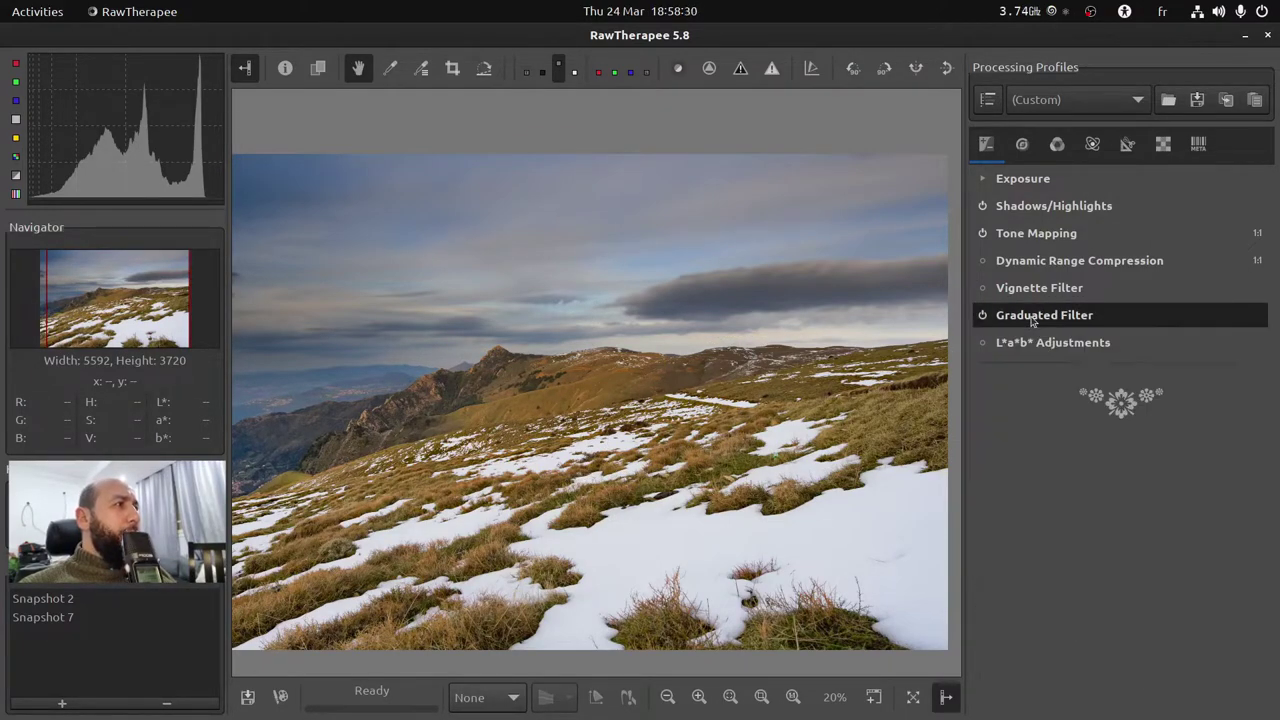
# Turn on Soft Light on the Color tab with strength 12.
pyautogui.click(1022, 145)
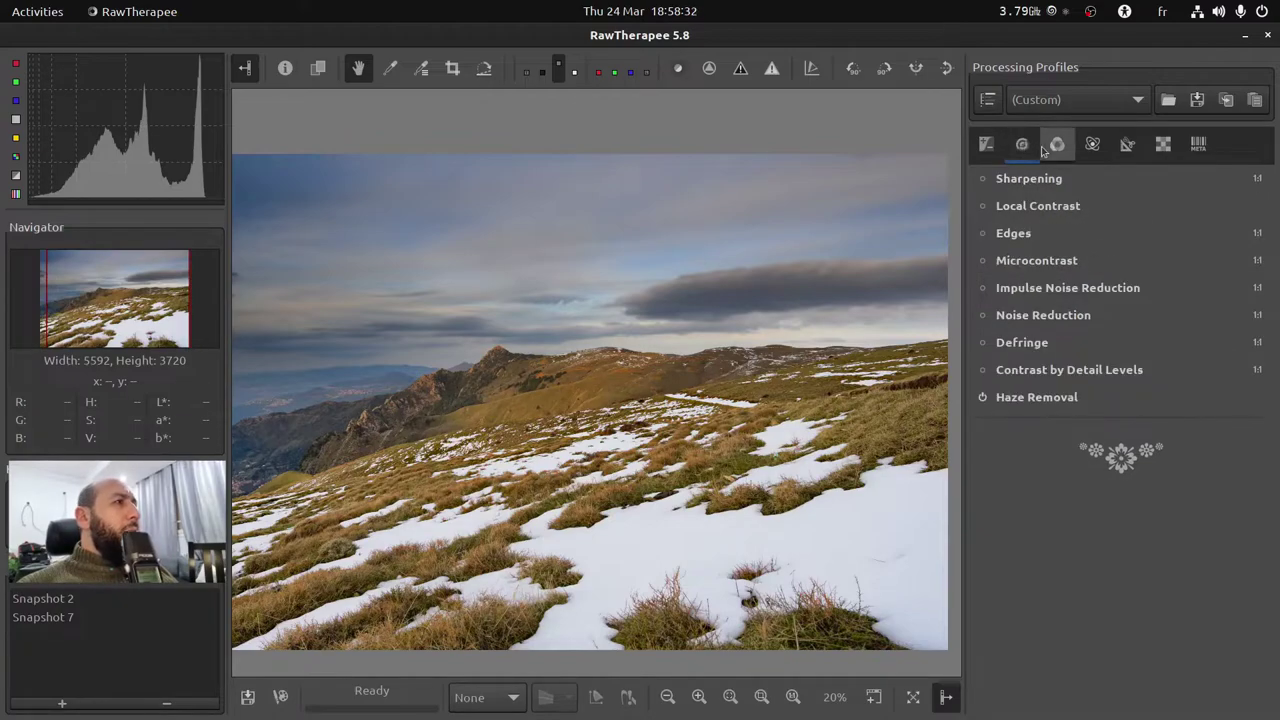
pyautogui.click(1058, 146)
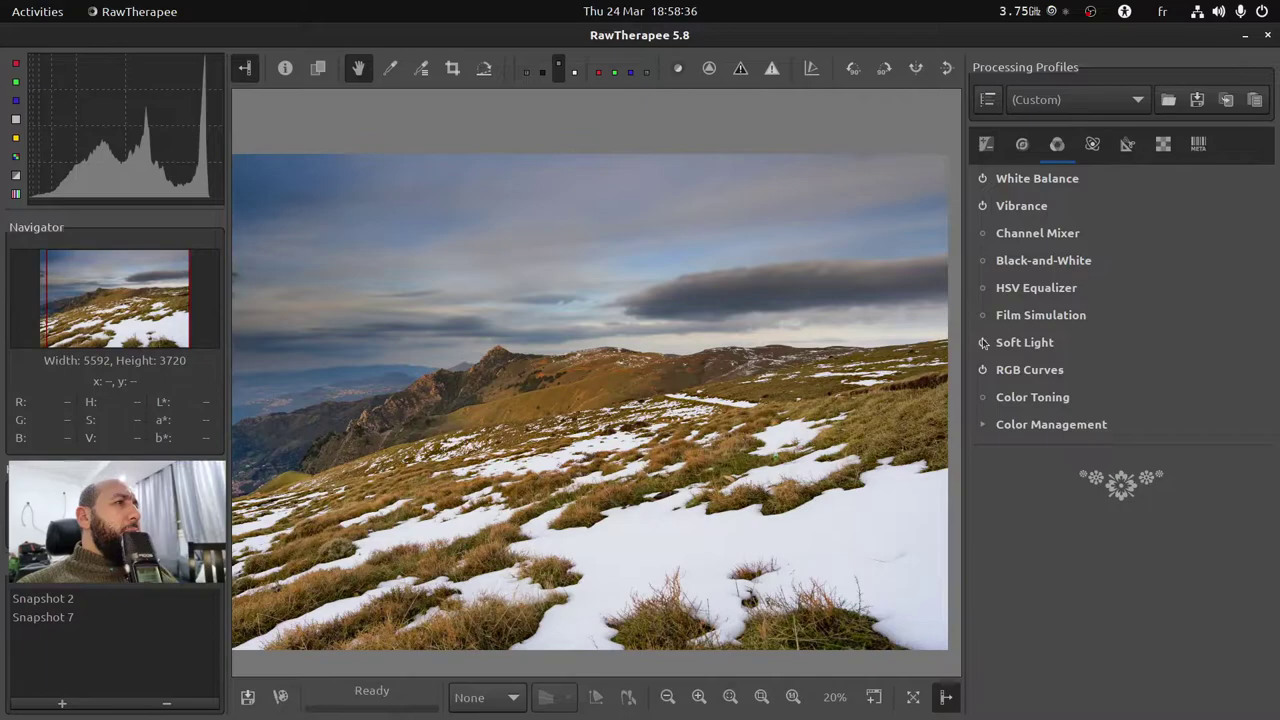
pyautogui.click(1027, 345)
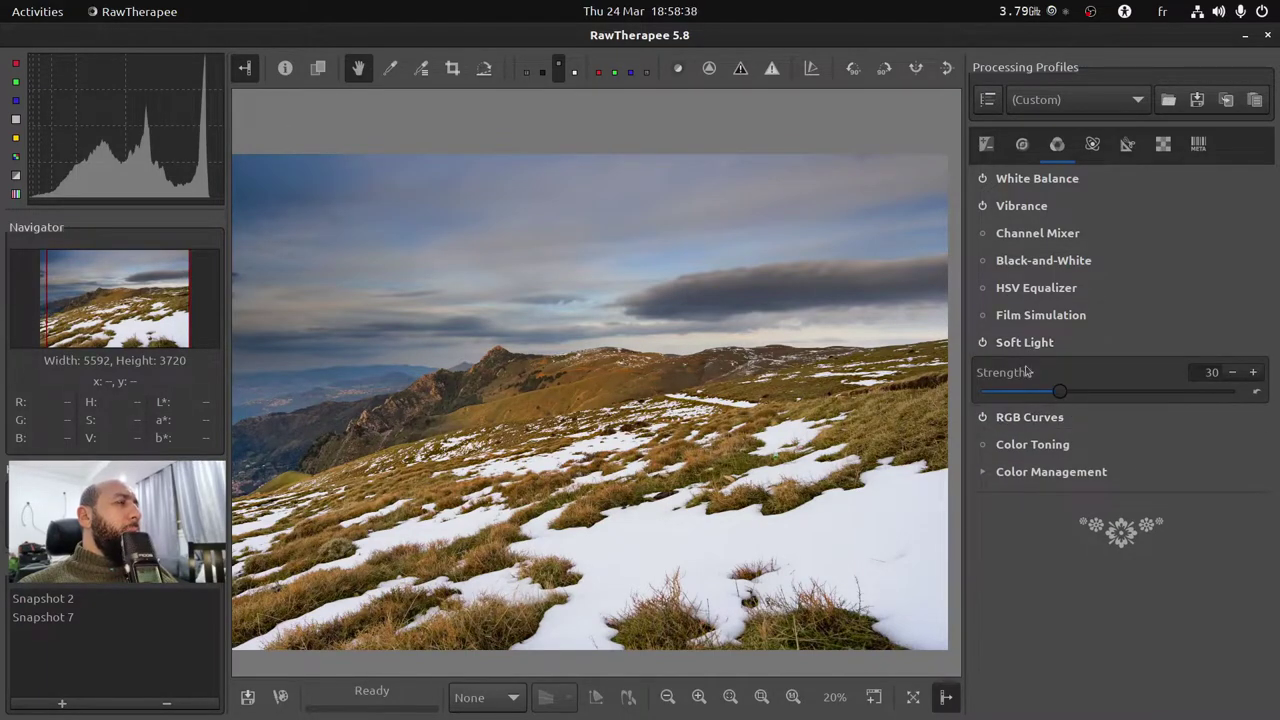
pyautogui.moveTo(1059, 395); pyautogui.dragTo(1016, 396)
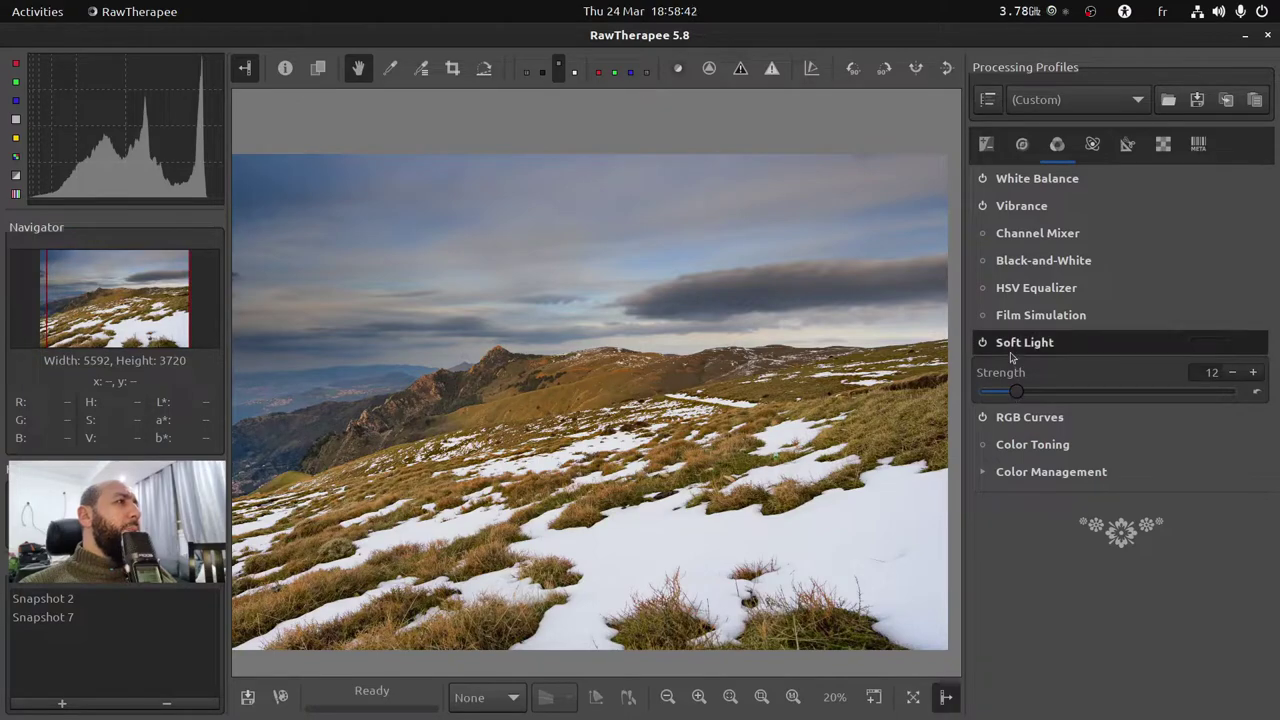
pyautogui.click(1012, 345)
# Lower Vibrance pastel tones from 22 to 11.
pyautogui.click(1034, 206)
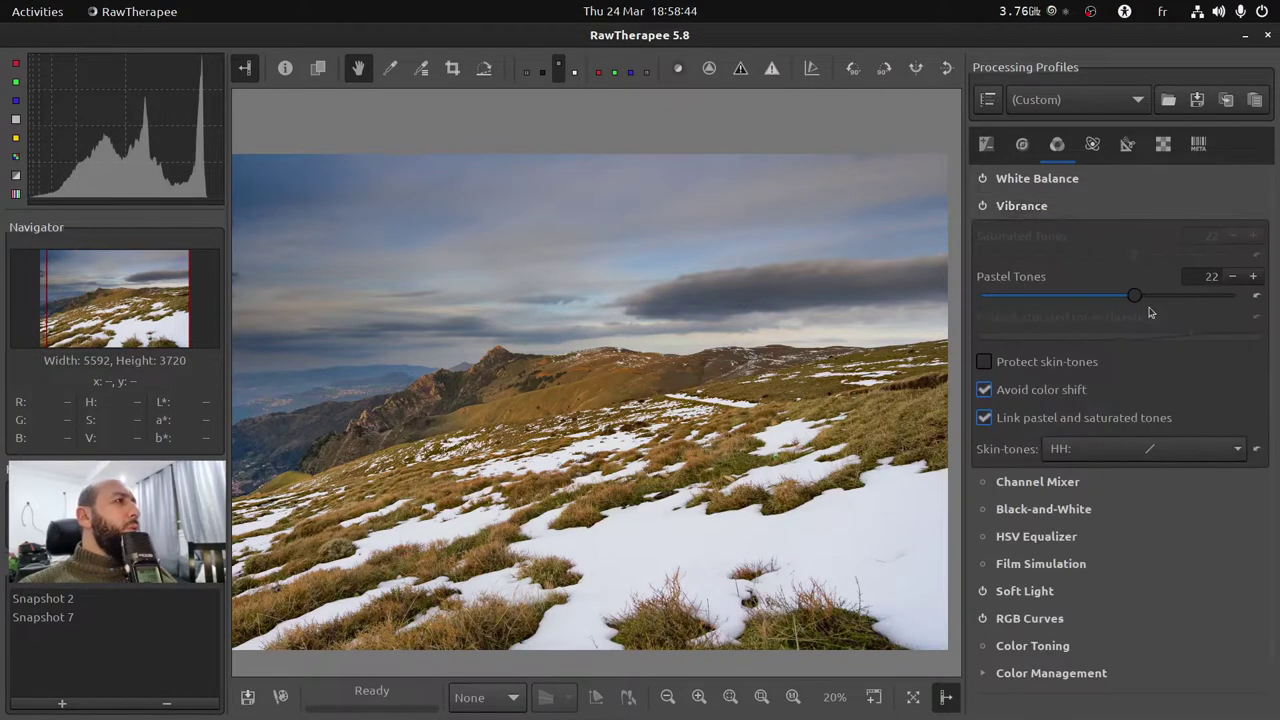
pyautogui.moveTo(1150, 304); pyautogui.dragTo(1123, 302)
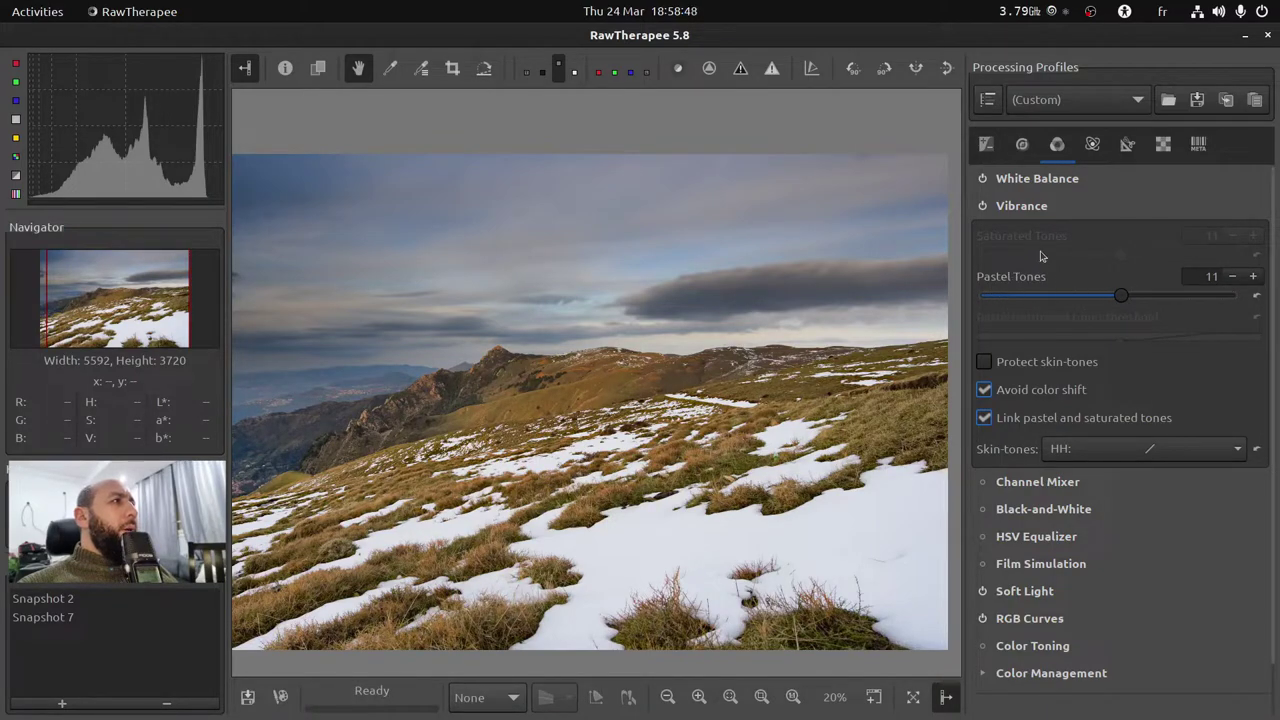
pyautogui.click(1040, 210)
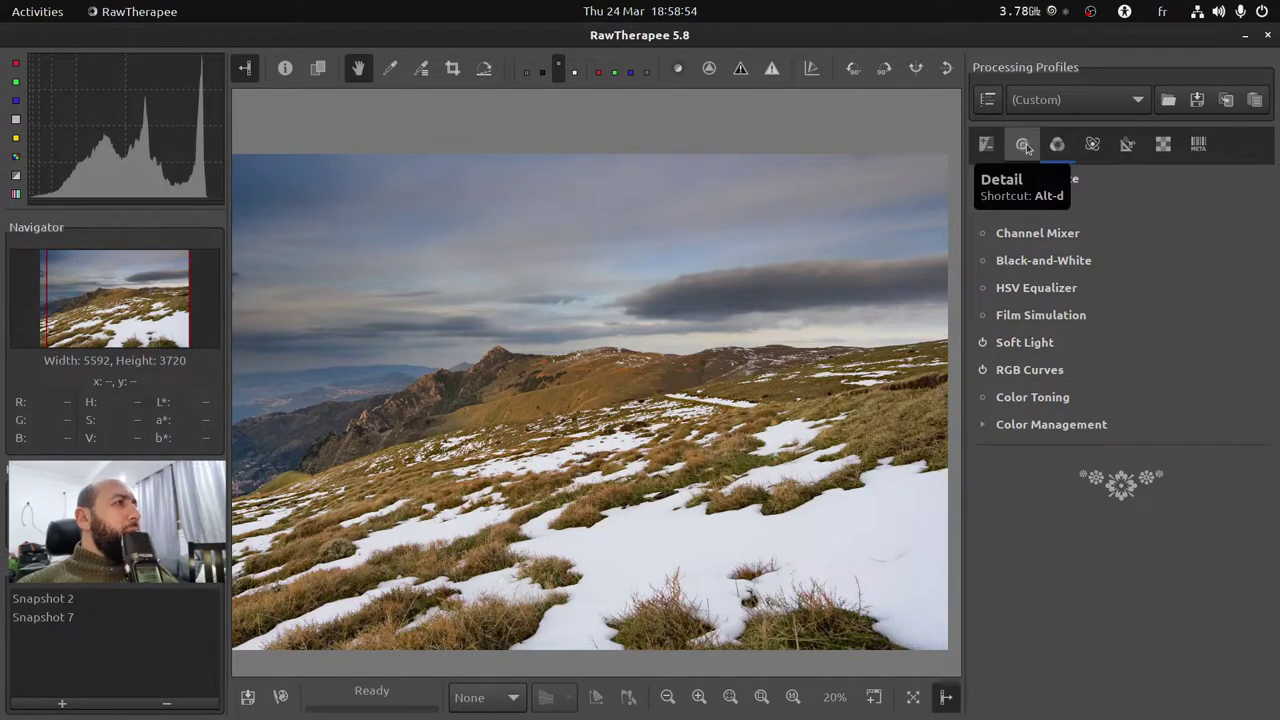
# Enable Color Toning and drag its correction region to cool blue (a=-0.062, b=-0.203).
pyautogui.click(1017, 398)
pyautogui.click(983, 398)
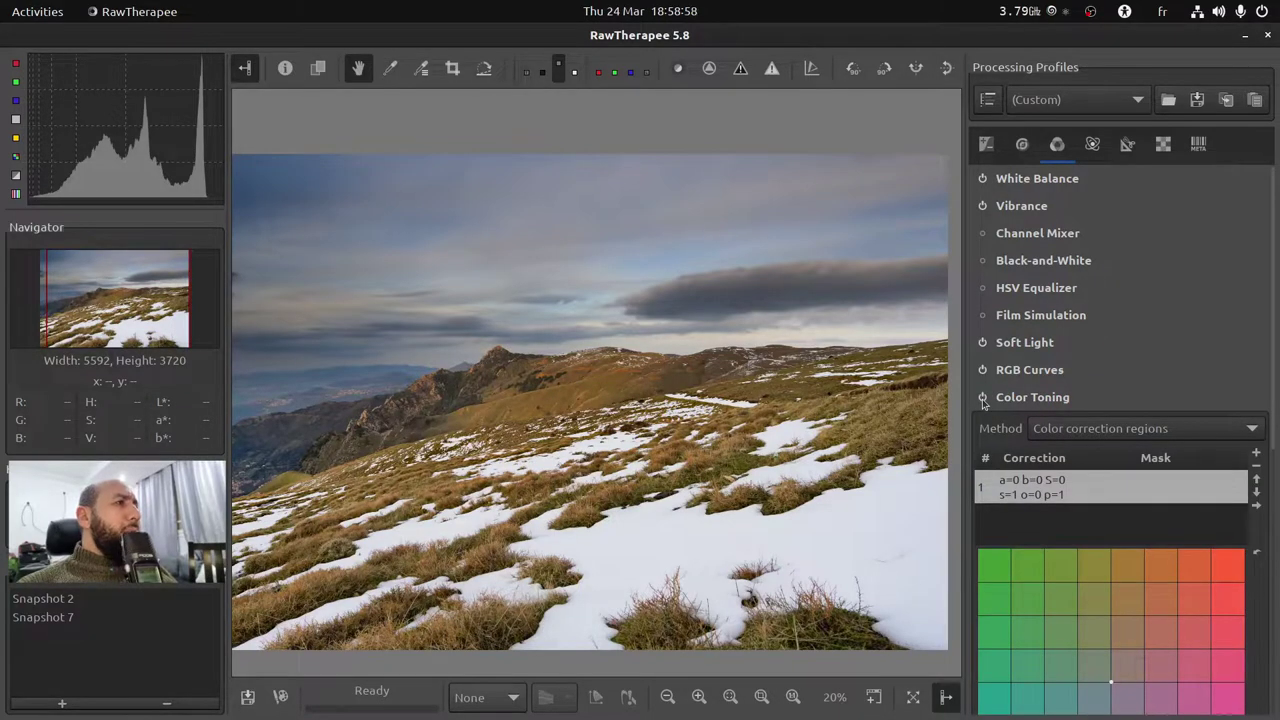
pyautogui.scroll(-2, 1120, 529)
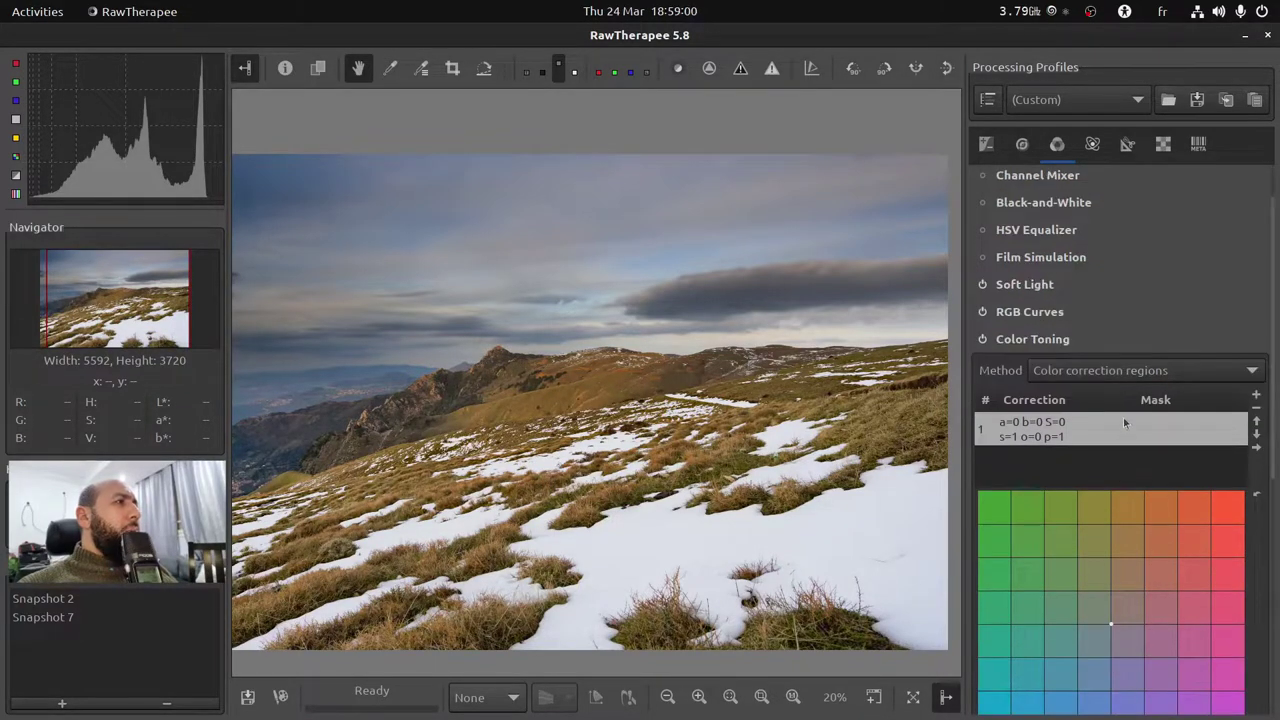
pyautogui.scroll(-2, 1123, 417)
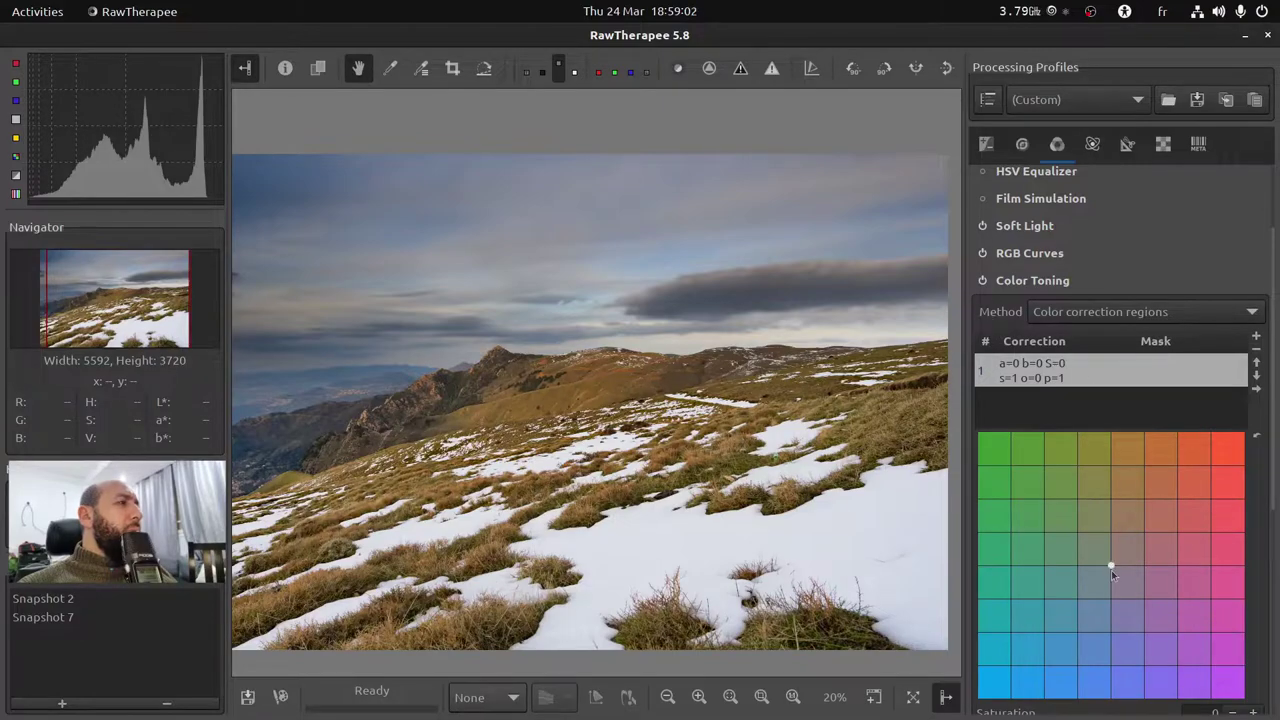
pyautogui.moveTo(1091, 584)
pyautogui.mouseDown()
pyautogui.moveTo(1082, 590)
pyautogui.moveTo(1097, 580)
pyautogui.moveTo(1100, 595)
pyautogui.mouseUp()
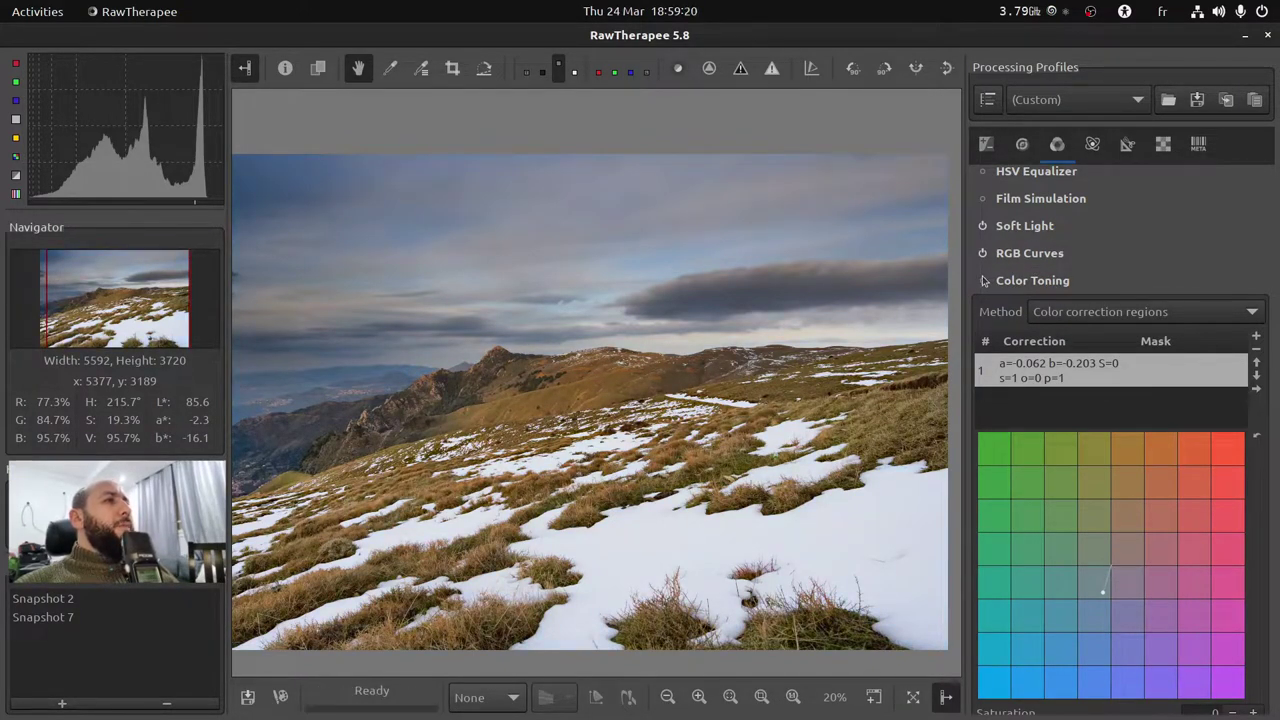
pyautogui.click(1112, 312)
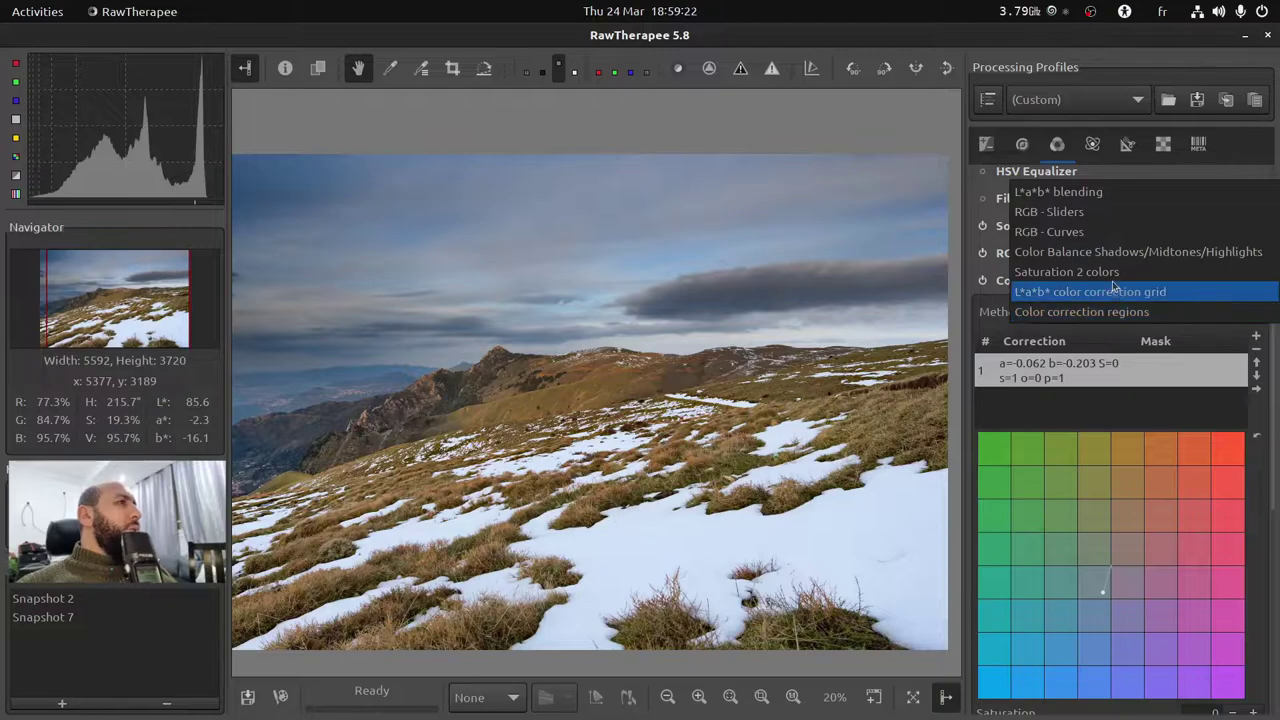
# Switch Color Toning to Color Balance Shadows/Midtones/Highlights, with midtones toward red and shadows red 6.
pyautogui.click(1027, 256)
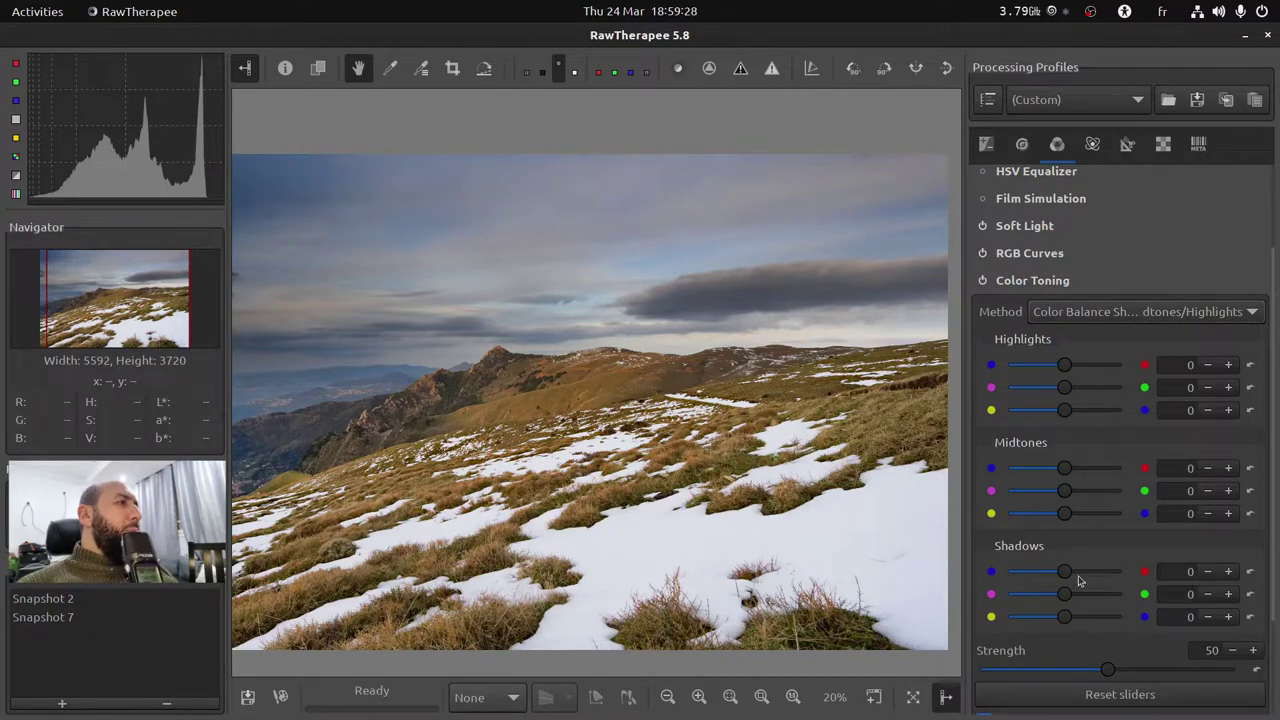
pyautogui.moveTo(1064, 575); pyautogui.dragTo(1062, 578)
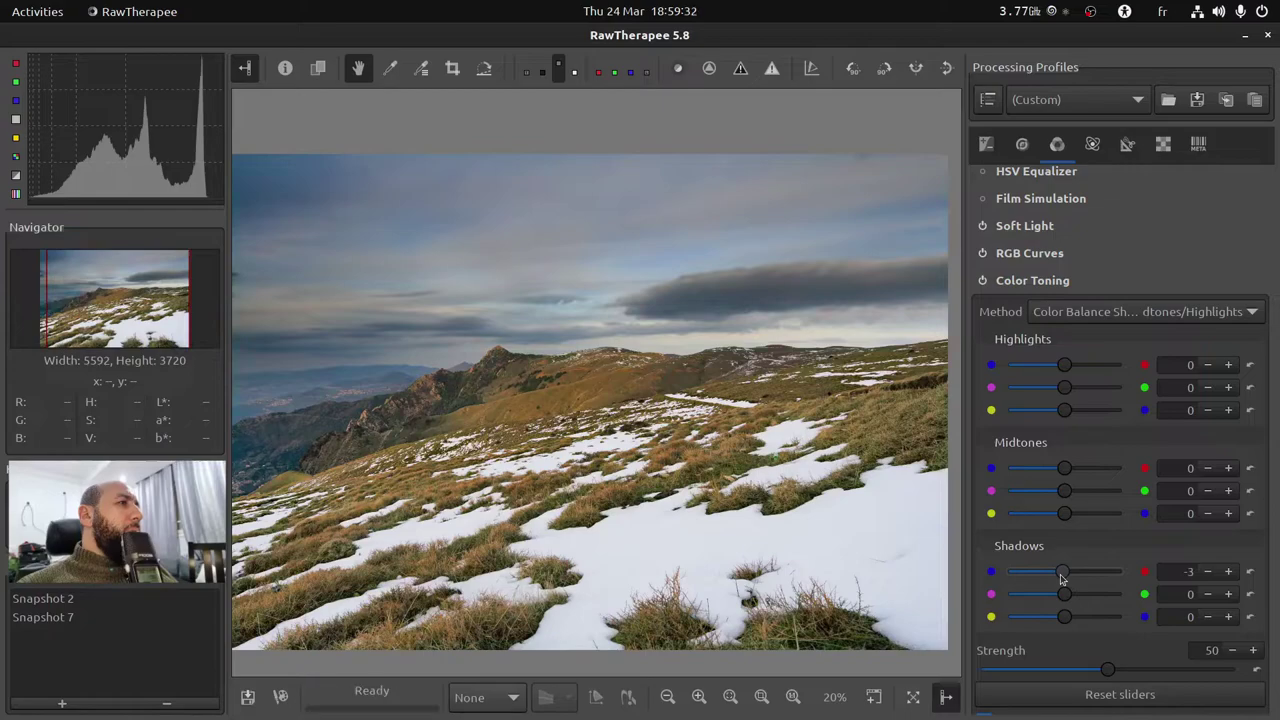
pyautogui.moveTo(1064, 470); pyautogui.dragTo(1073, 520)
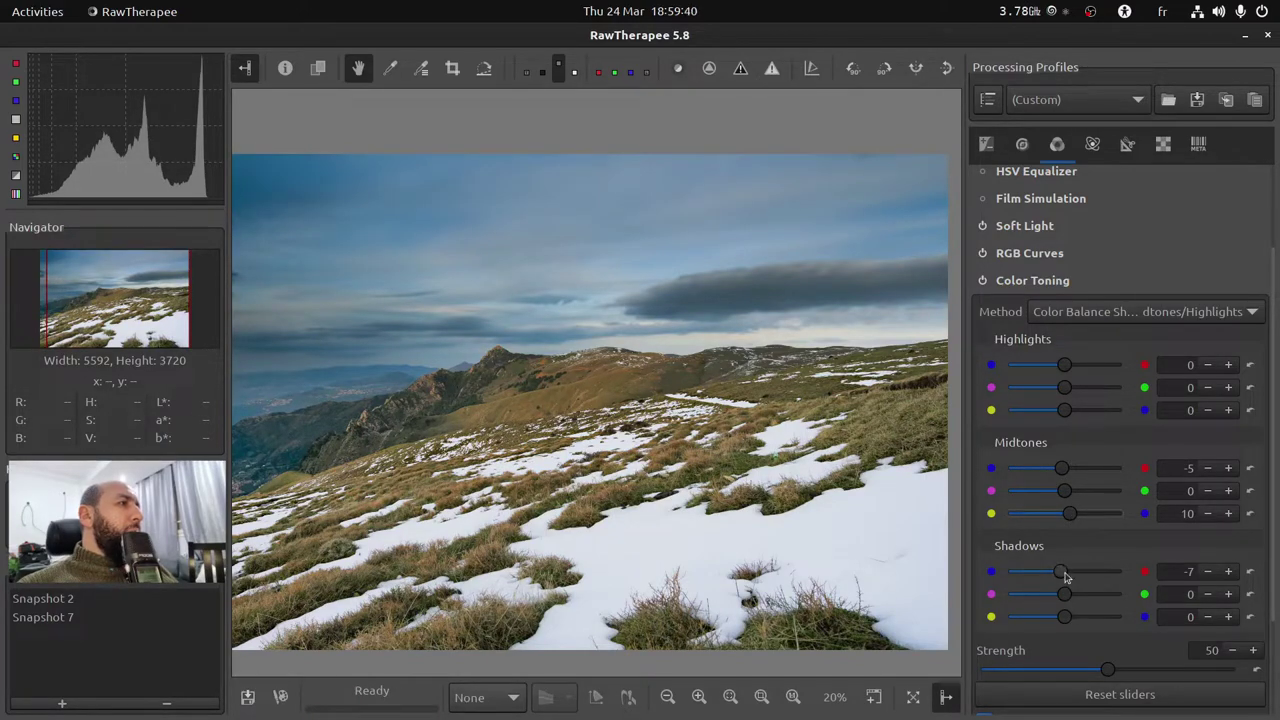
pyautogui.moveTo(1065, 577); pyautogui.dragTo(1072, 577)
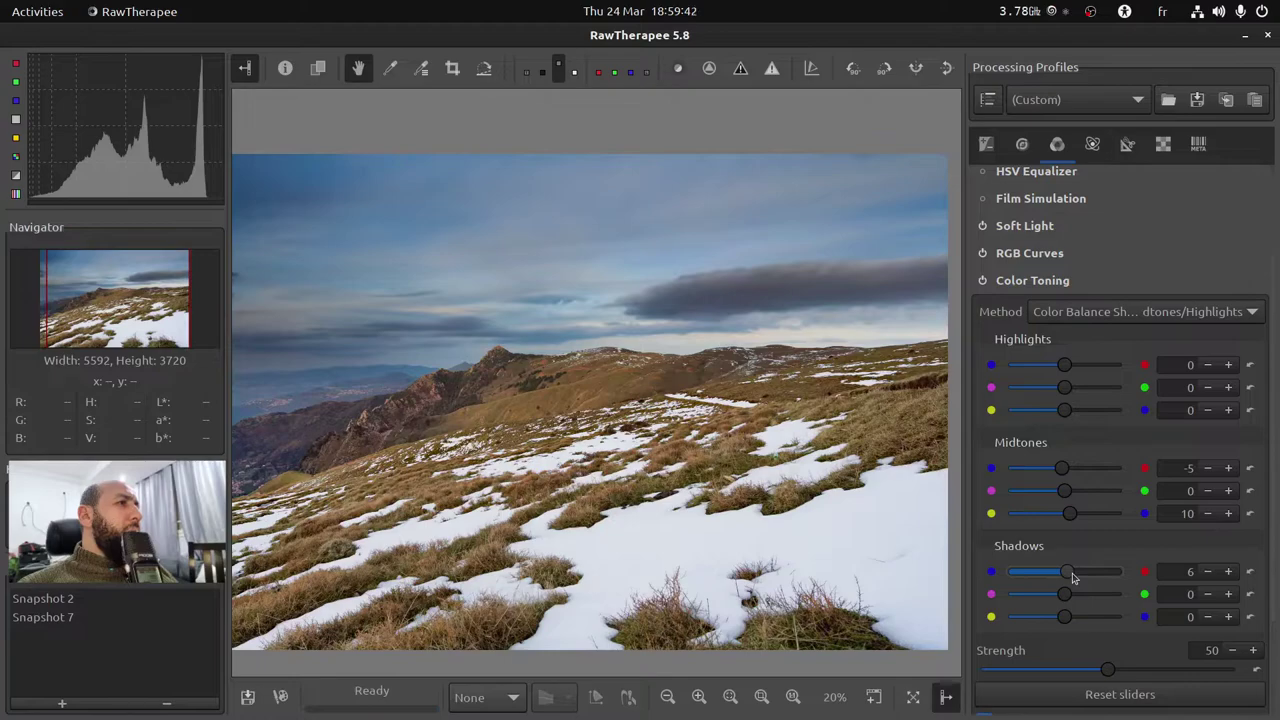
# Compare the image with Color Toning on and off, leaving it off.
pyautogui.click(984, 281)
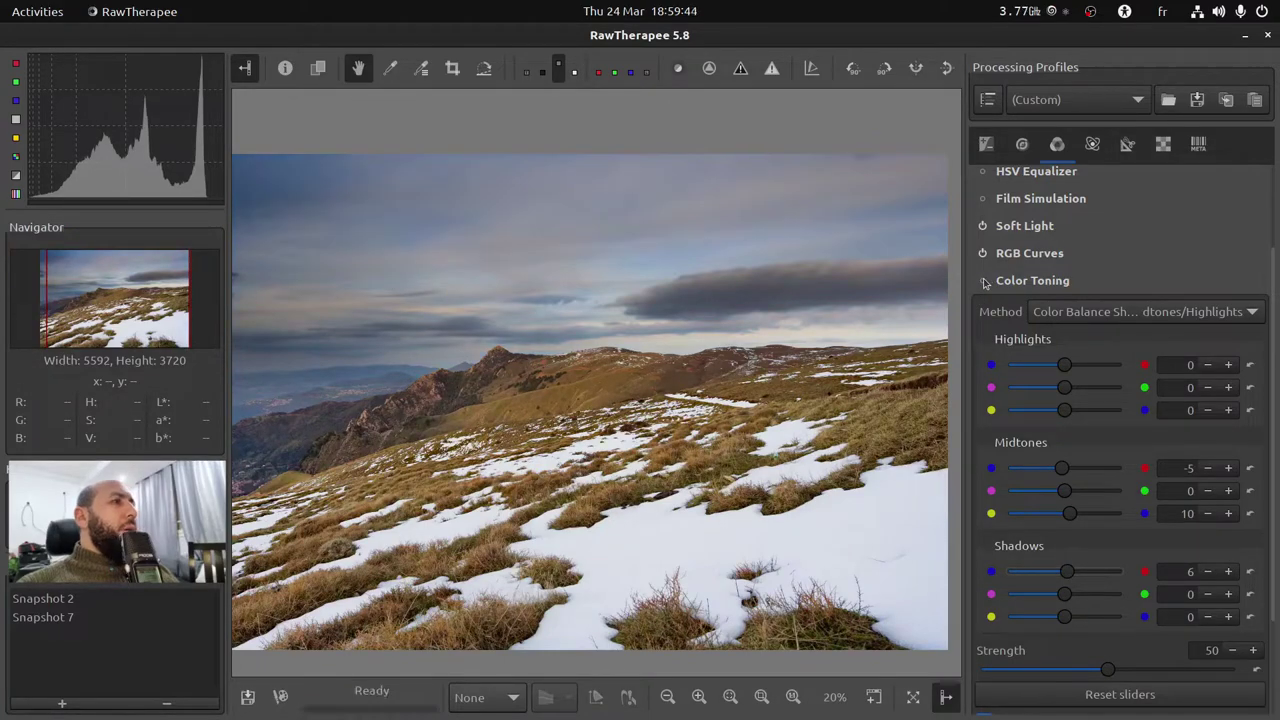
pyautogui.click(984, 281)
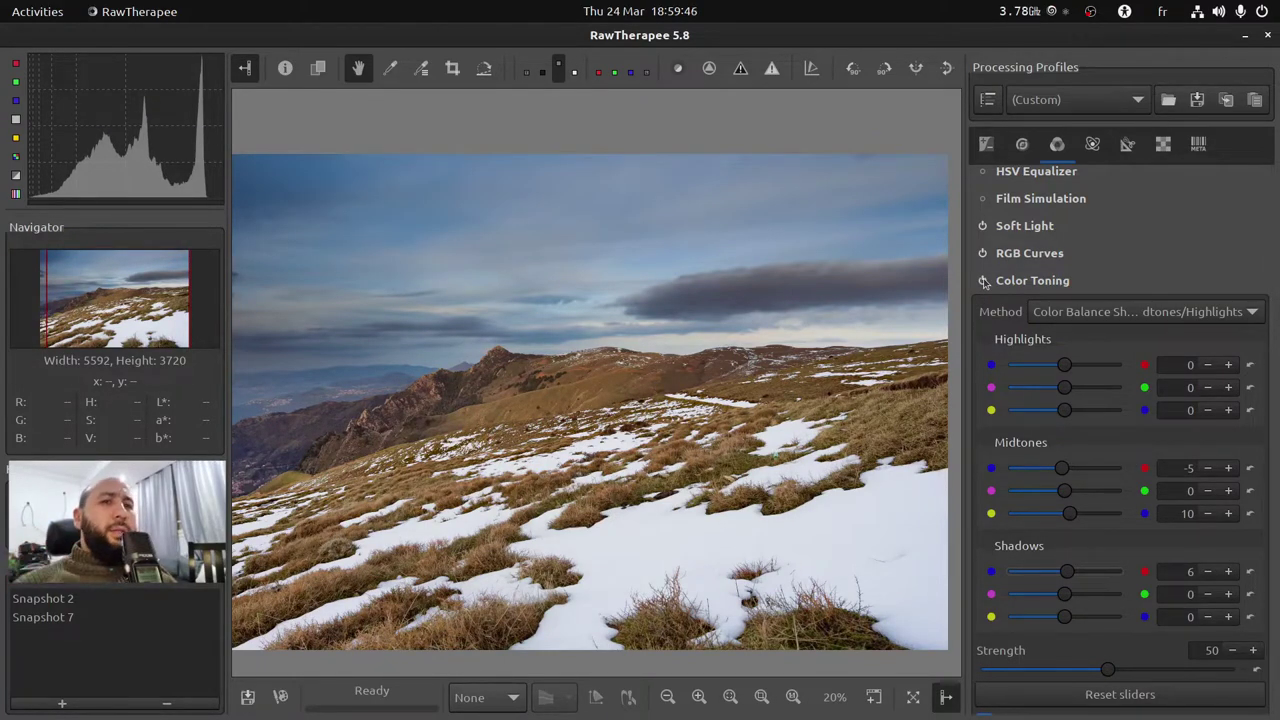
pyautogui.click(984, 281)
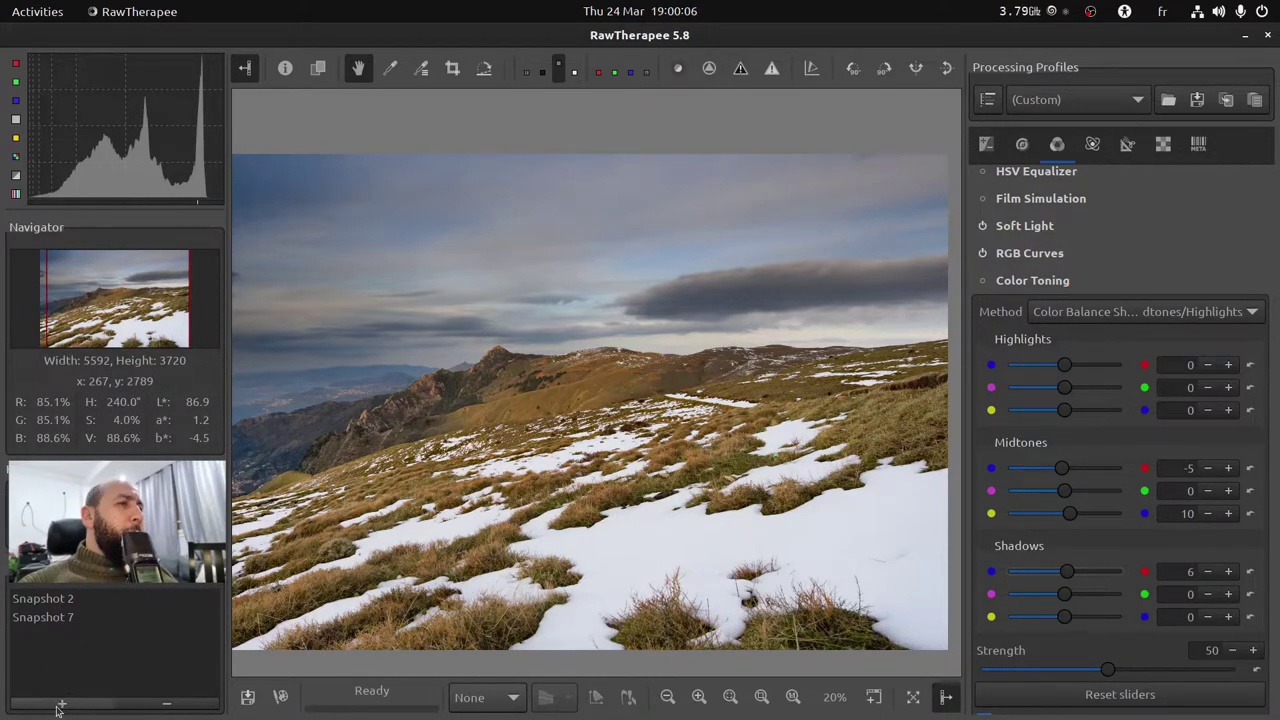
# Save Snapshot 8, then save Color correction regions as Snapshot 9 and a purple tint as Snapshot 10.
pyautogui.click(61, 703)
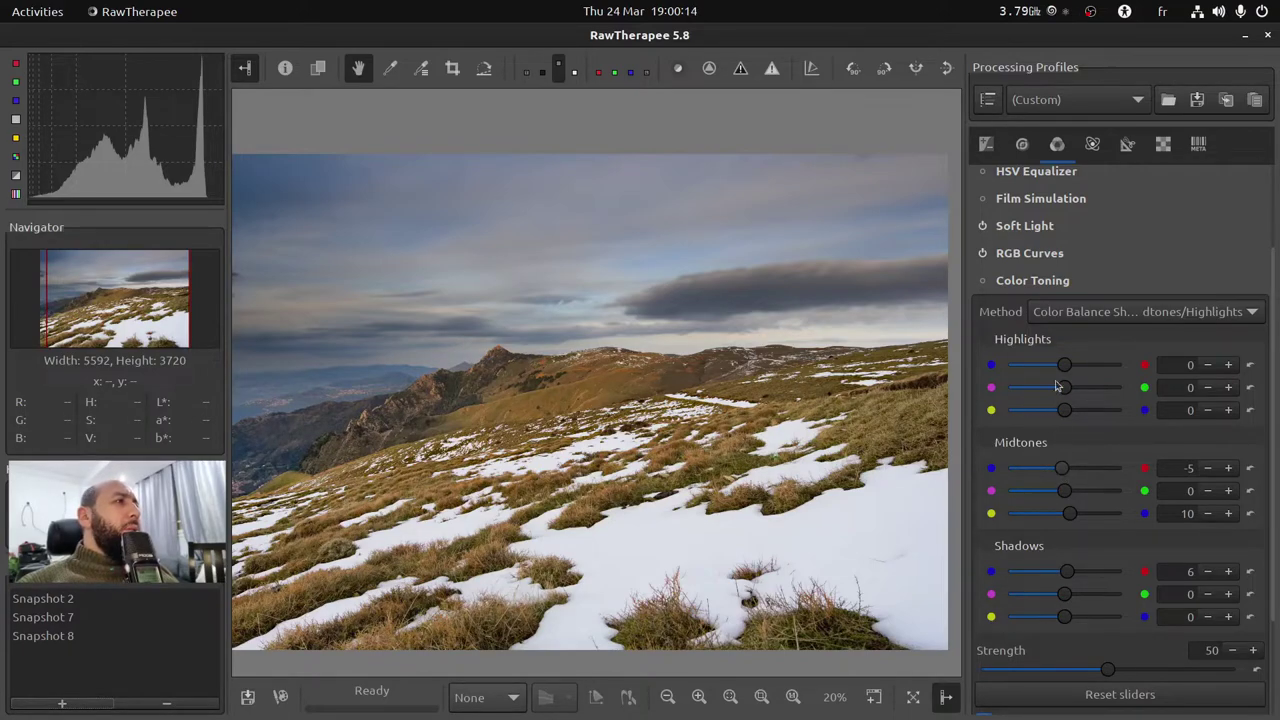
pyautogui.click(1085, 313)
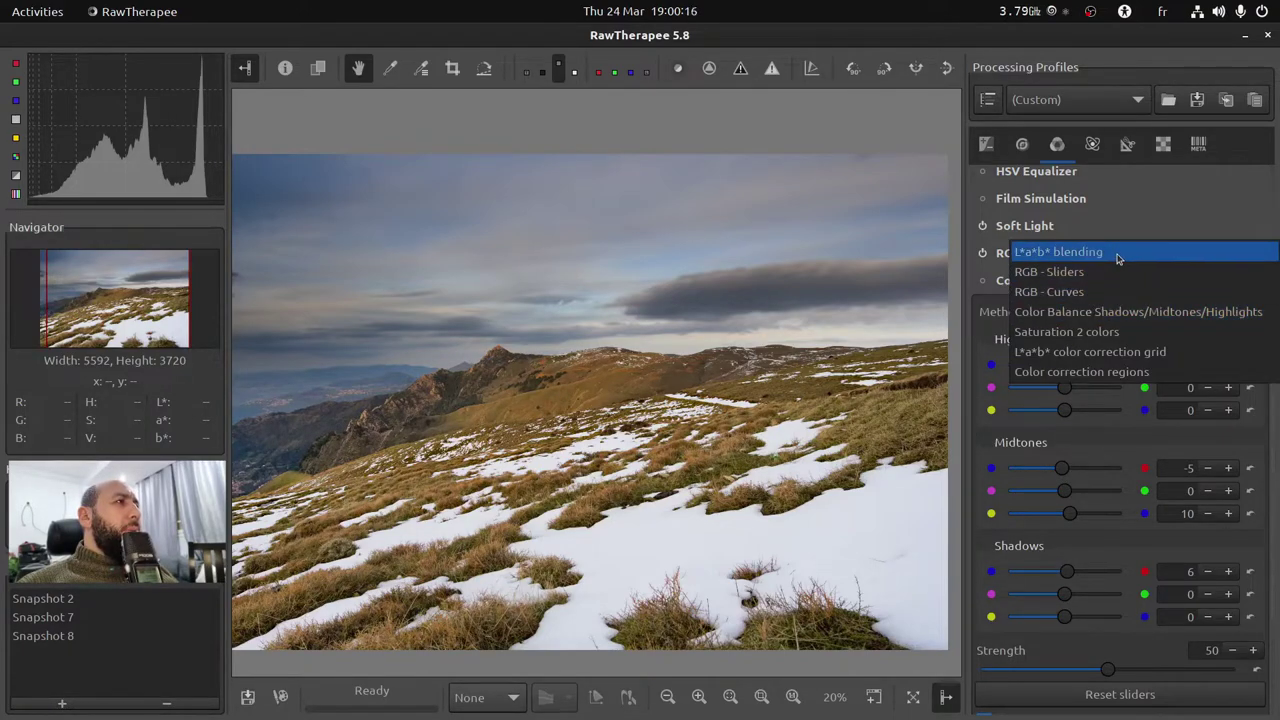
pyautogui.click(1135, 369)
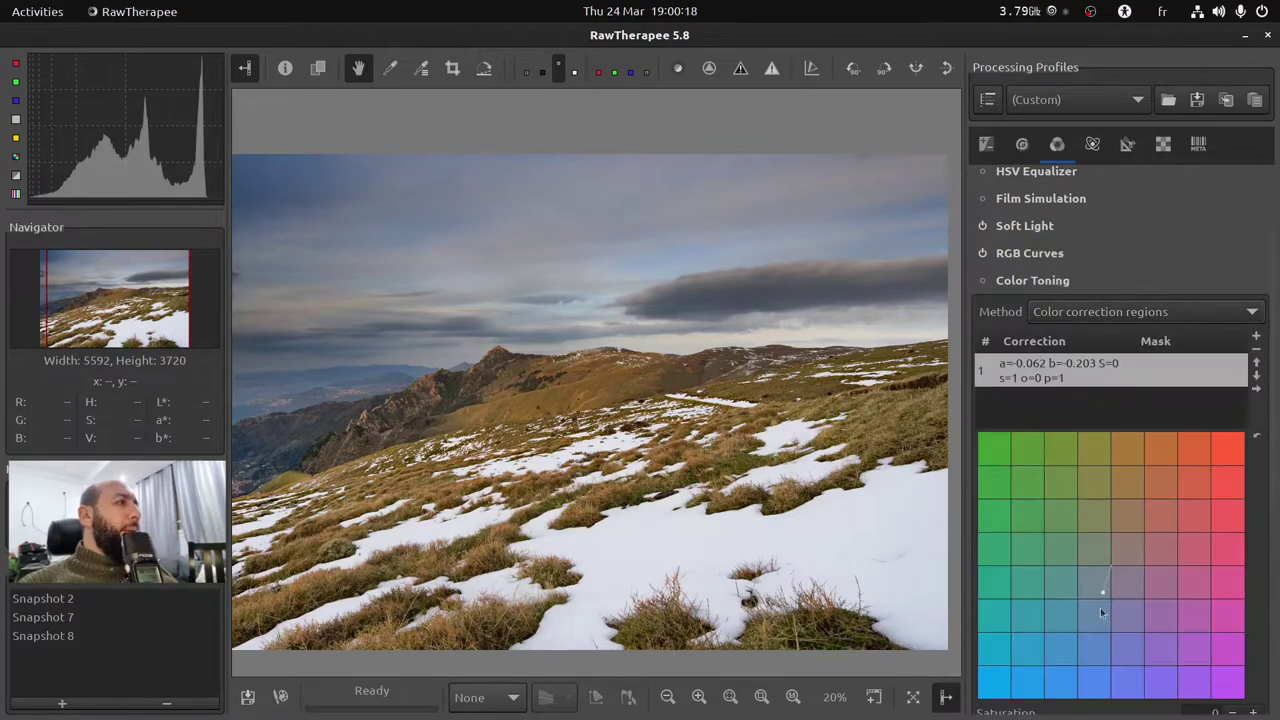
pyautogui.click(75, 705)
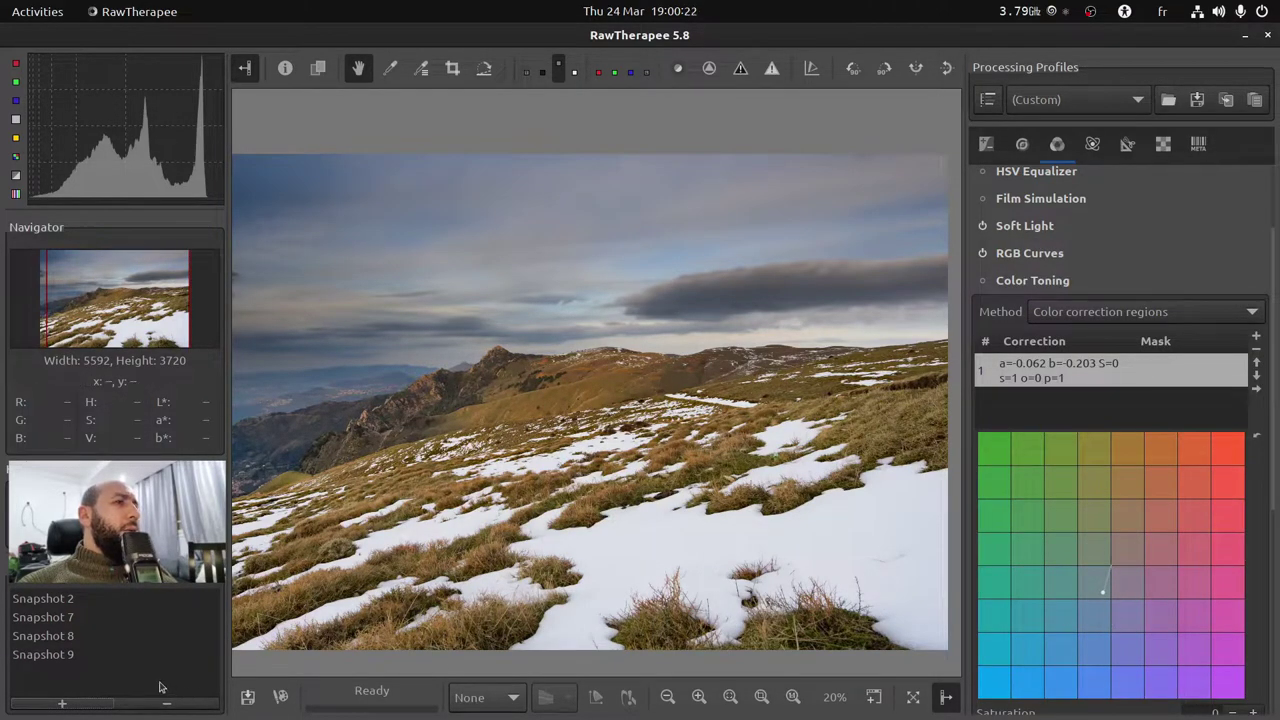
pyautogui.moveTo(1102, 596); pyautogui.dragTo(1128, 530)
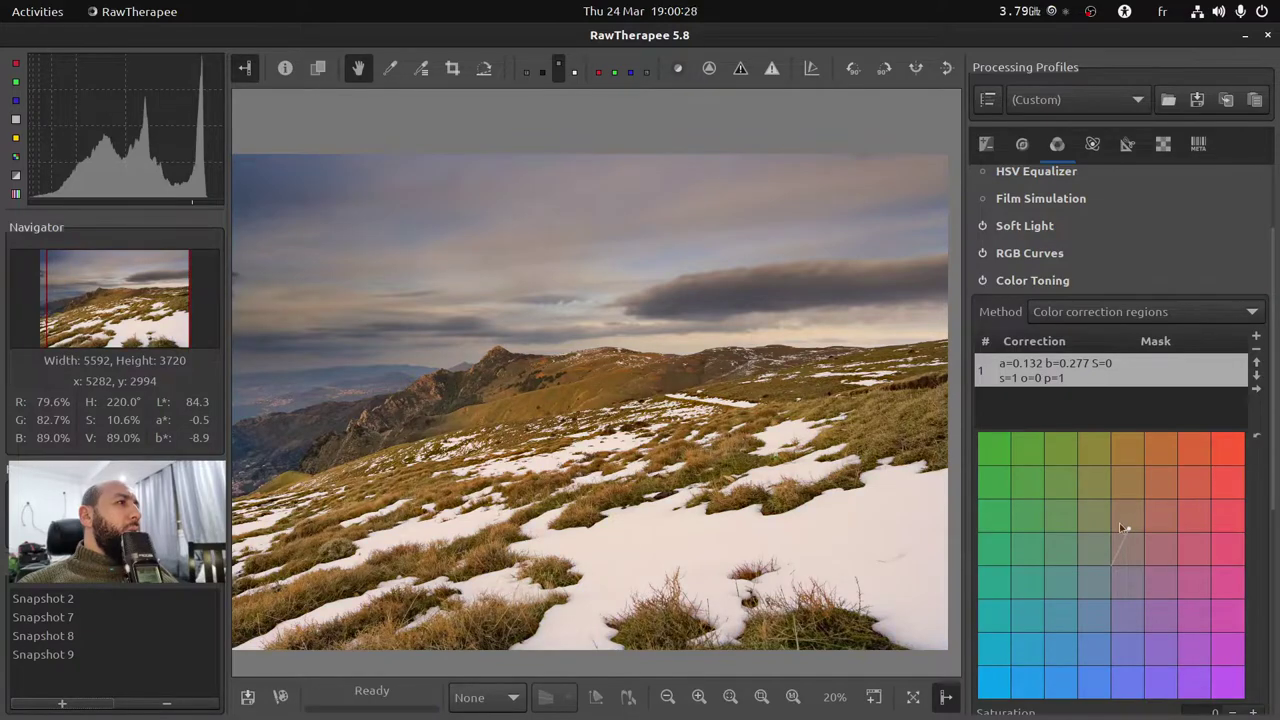
pyautogui.moveTo(1111, 548); pyautogui.dragTo(1134, 597)
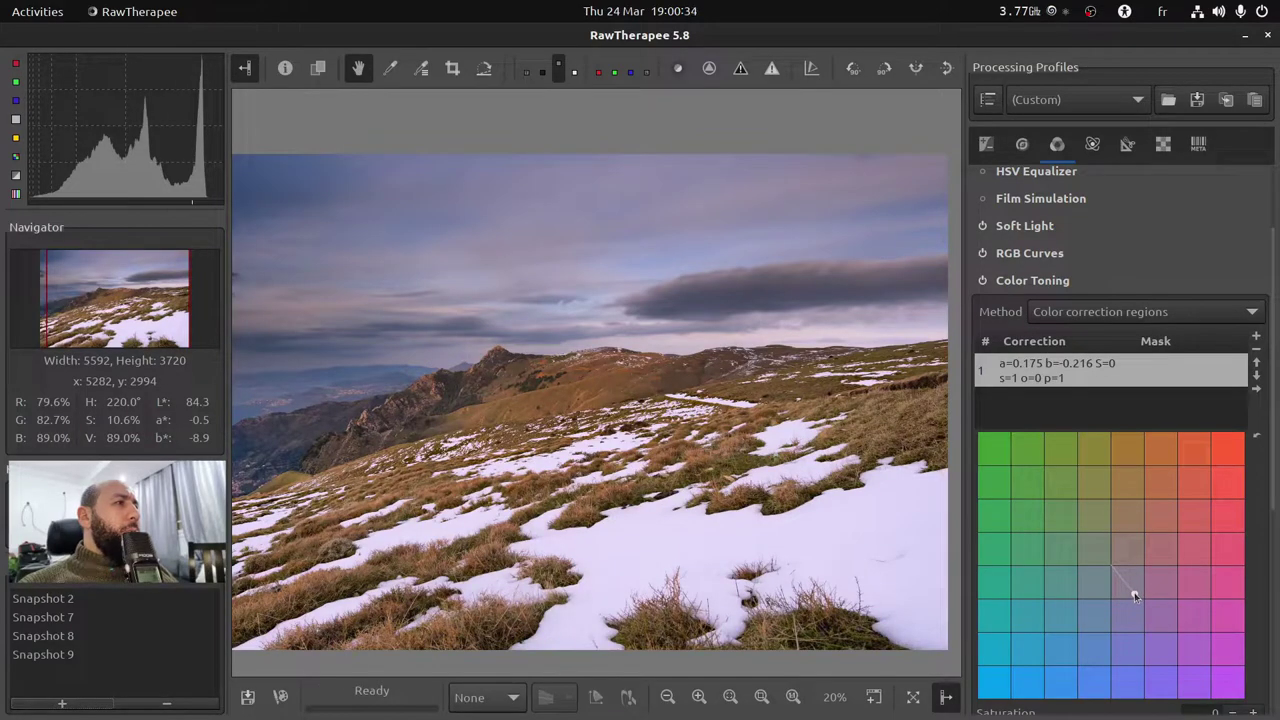
pyautogui.click(62, 703)
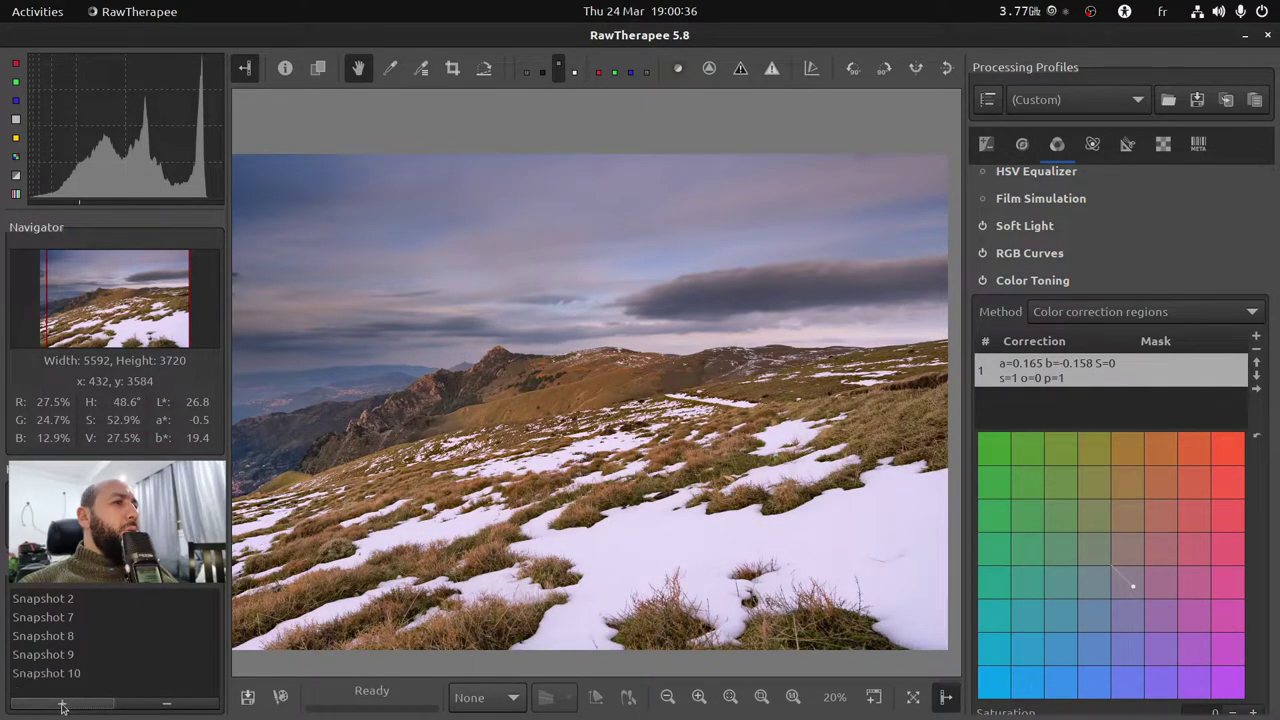
# Compare Snapshots 8, 9 and 10, settling on Snapshot 9 with colour toning on.
pyautogui.click(60, 638)
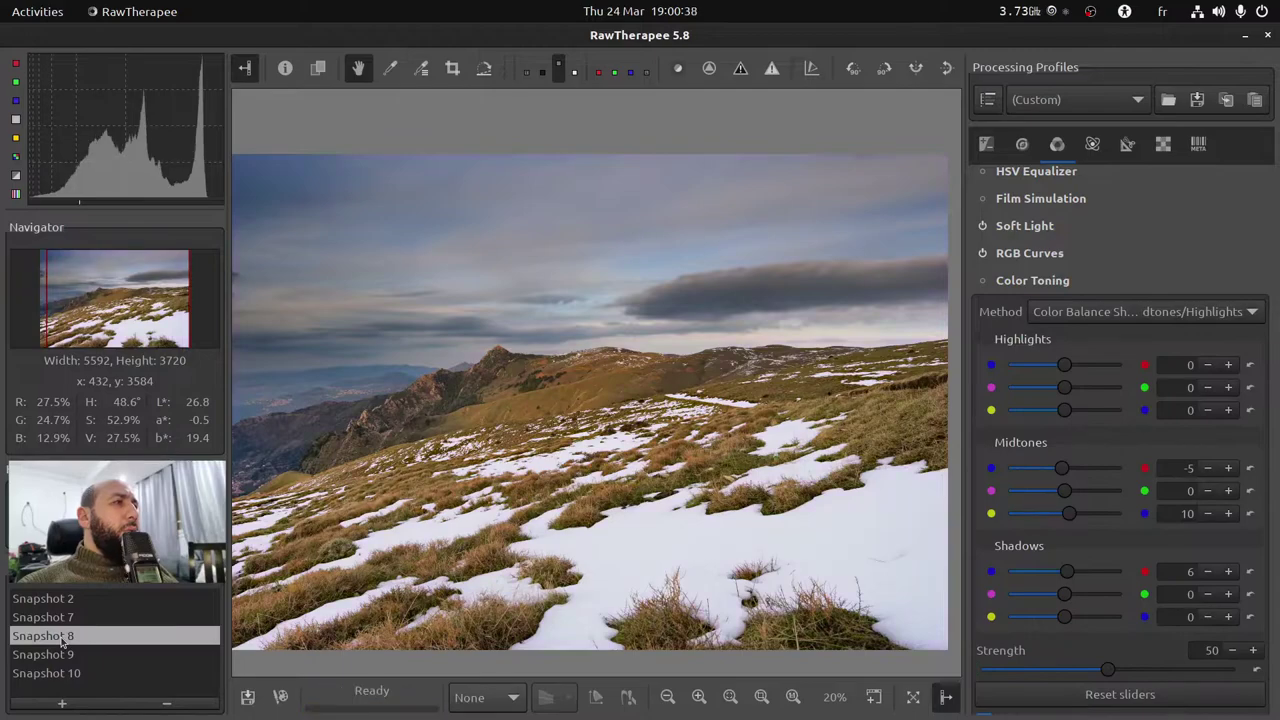
pyautogui.click(62, 655)
pyautogui.click(62, 637)
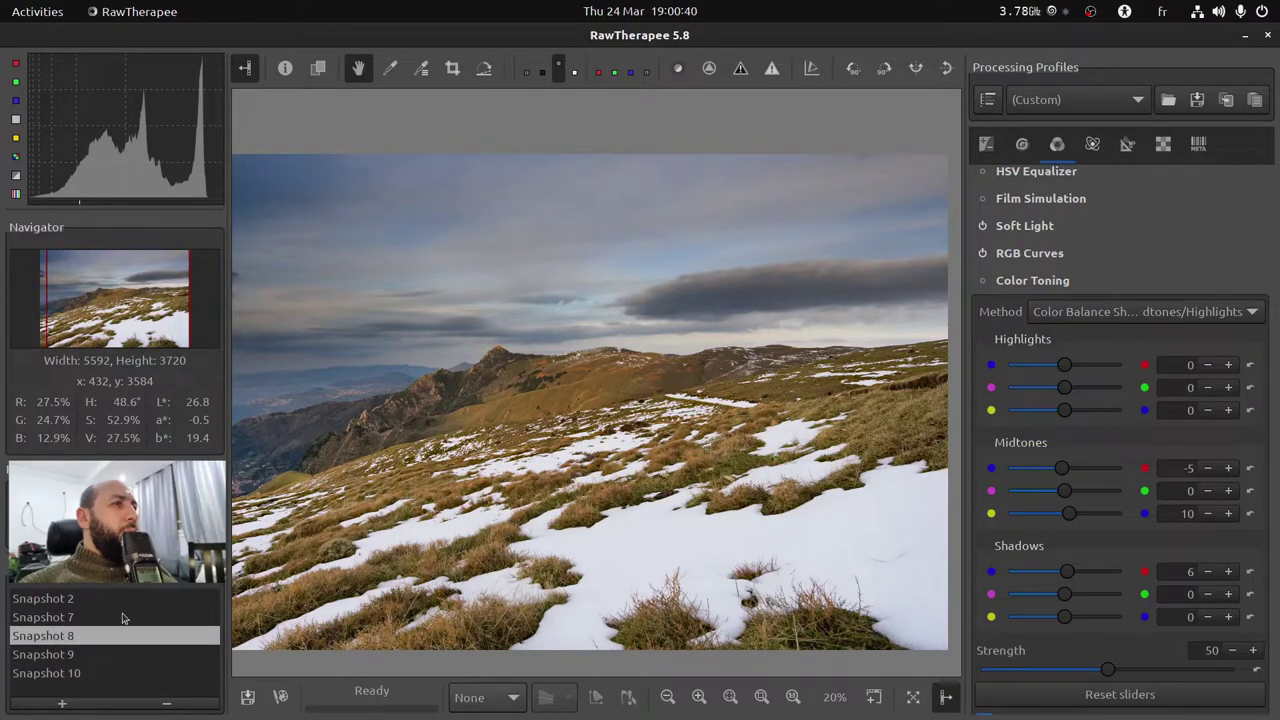
pyautogui.click(984, 282)
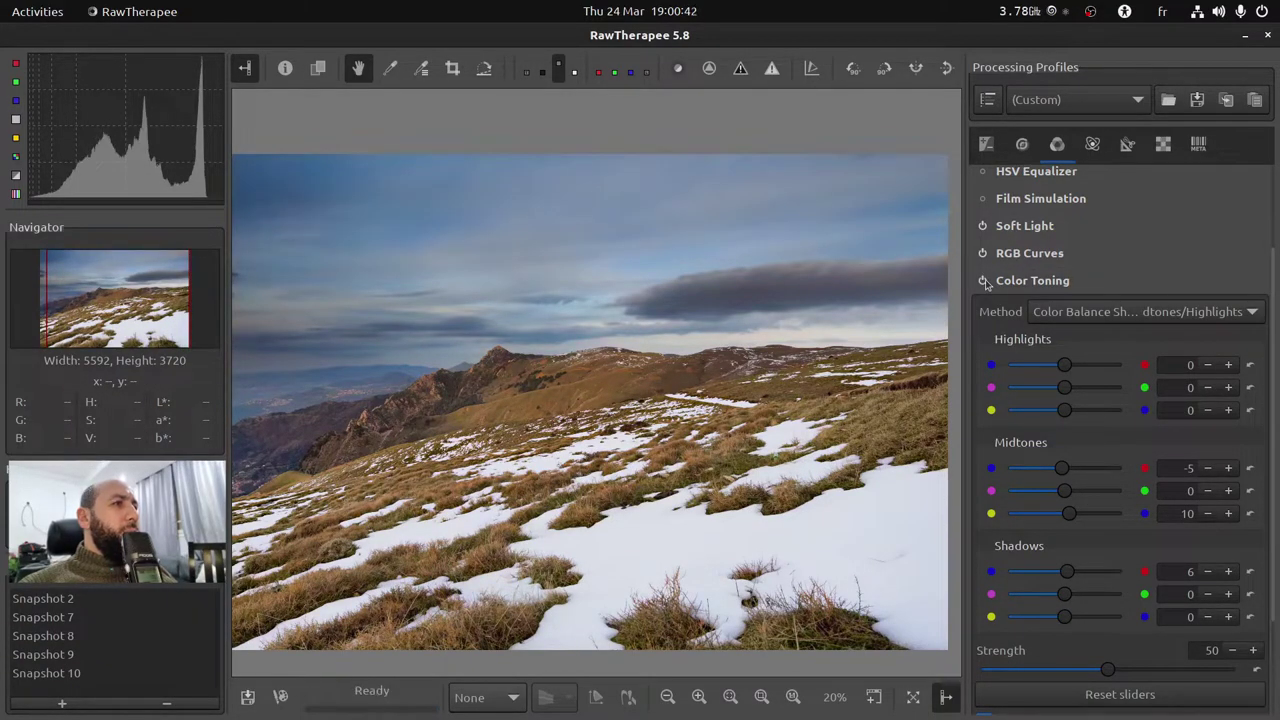
pyautogui.click(56, 639)
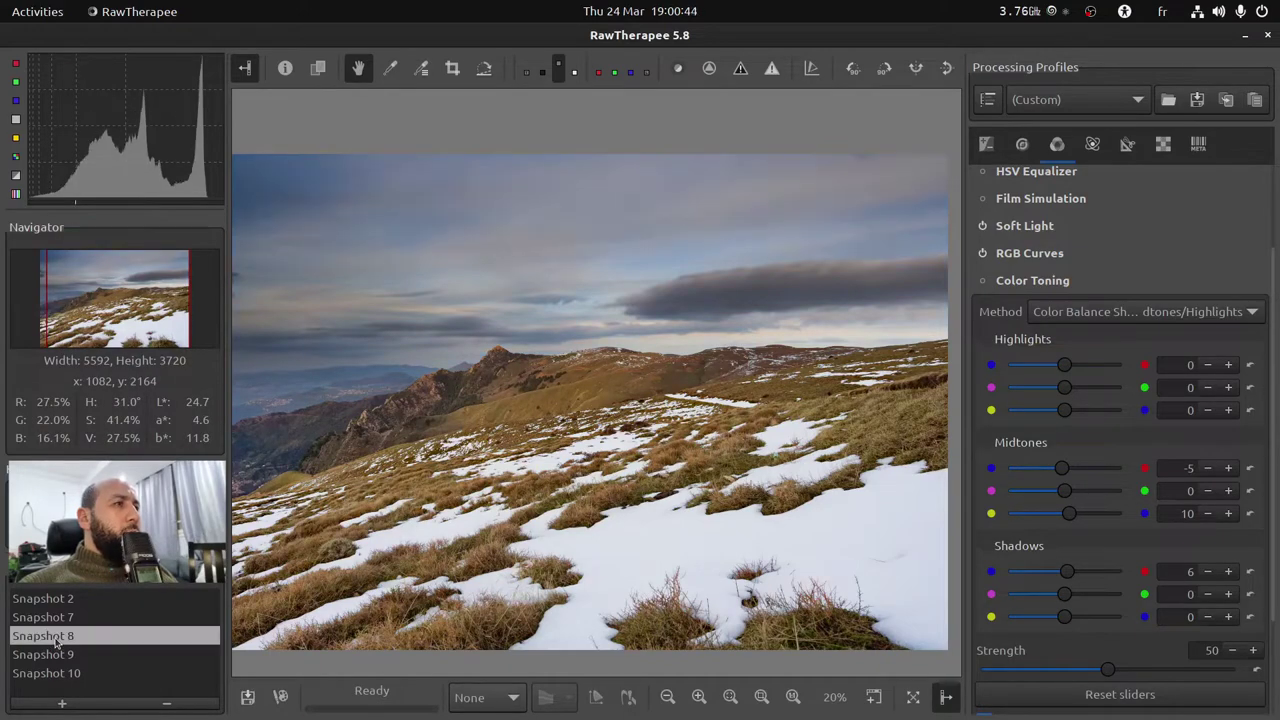
pyautogui.click(56, 655)
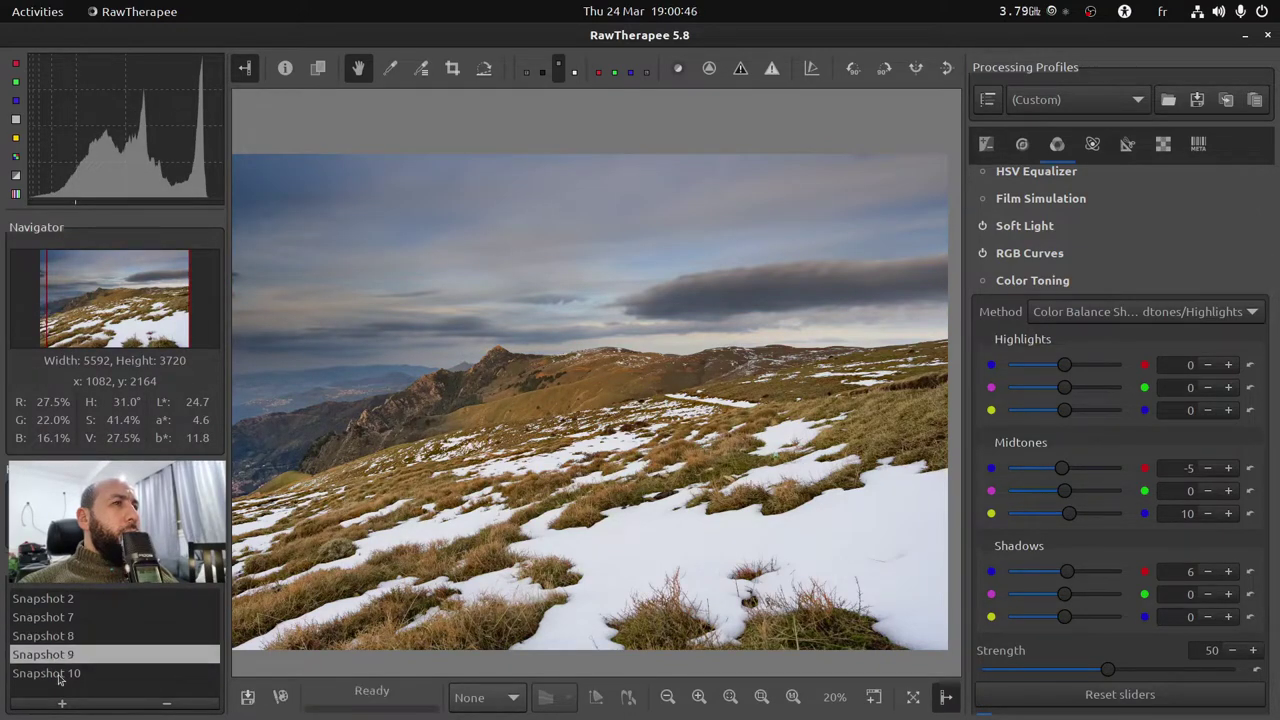
pyautogui.click(58, 674)
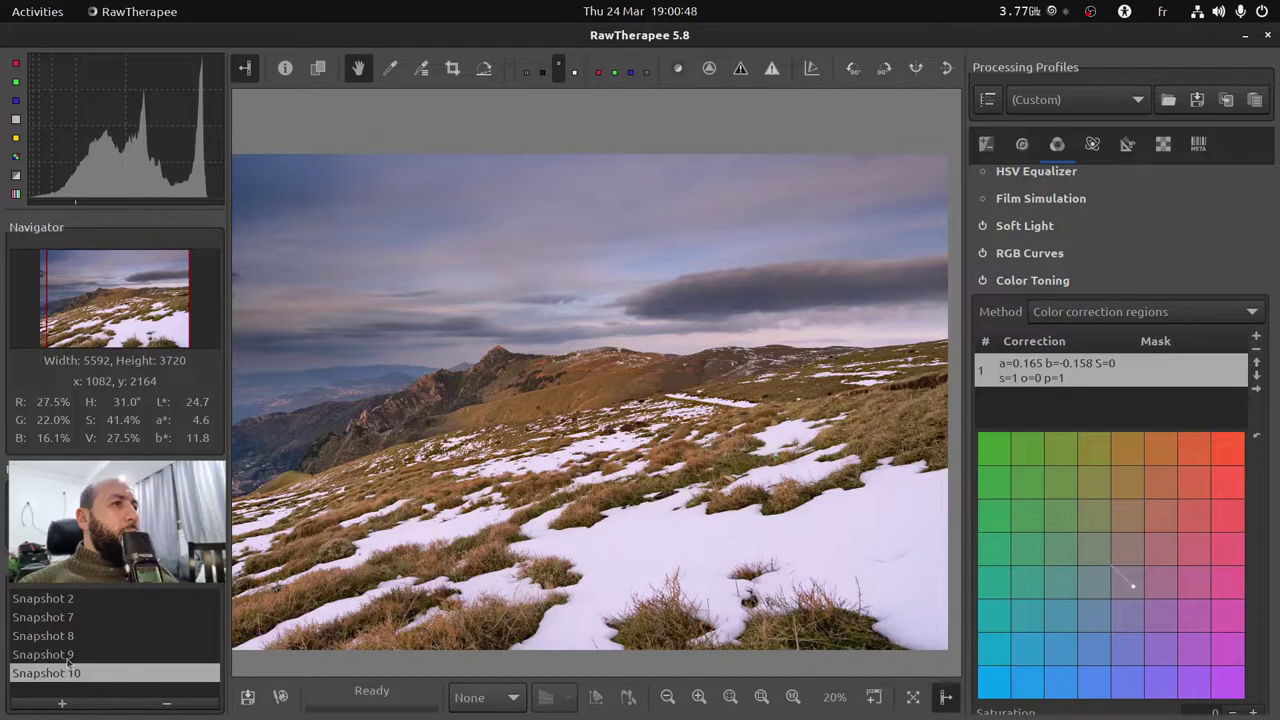
pyautogui.click(68, 656)
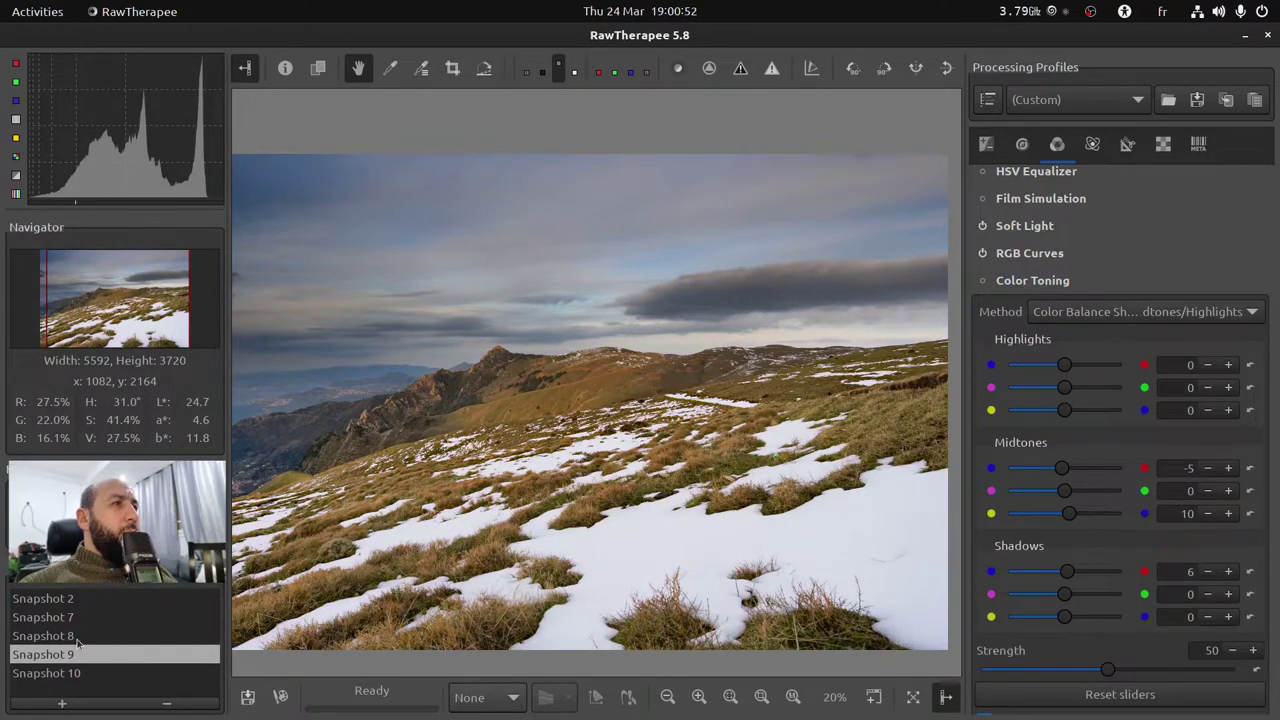
pyautogui.click(983, 281)
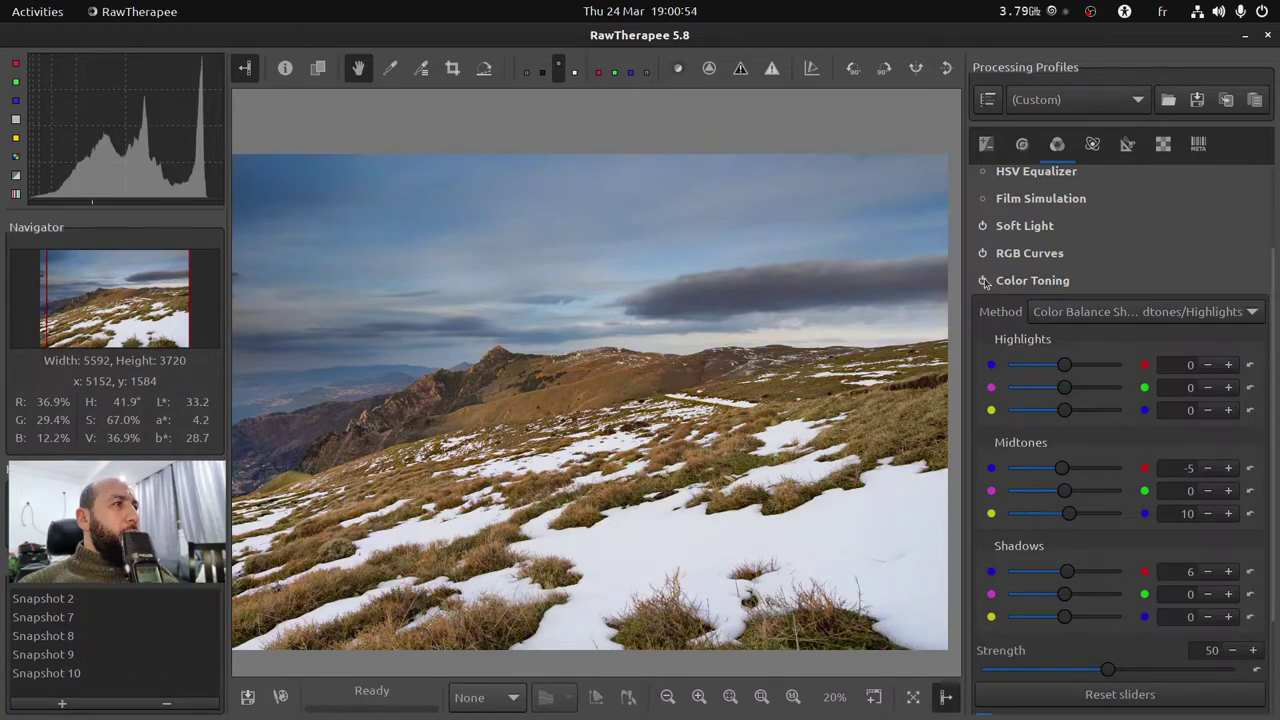
# Save Snapshot 11, delete Snapshots 9, 10 and 8, and collapse Color Toning.
pyautogui.click(61, 703)
pyautogui.click(77, 658)
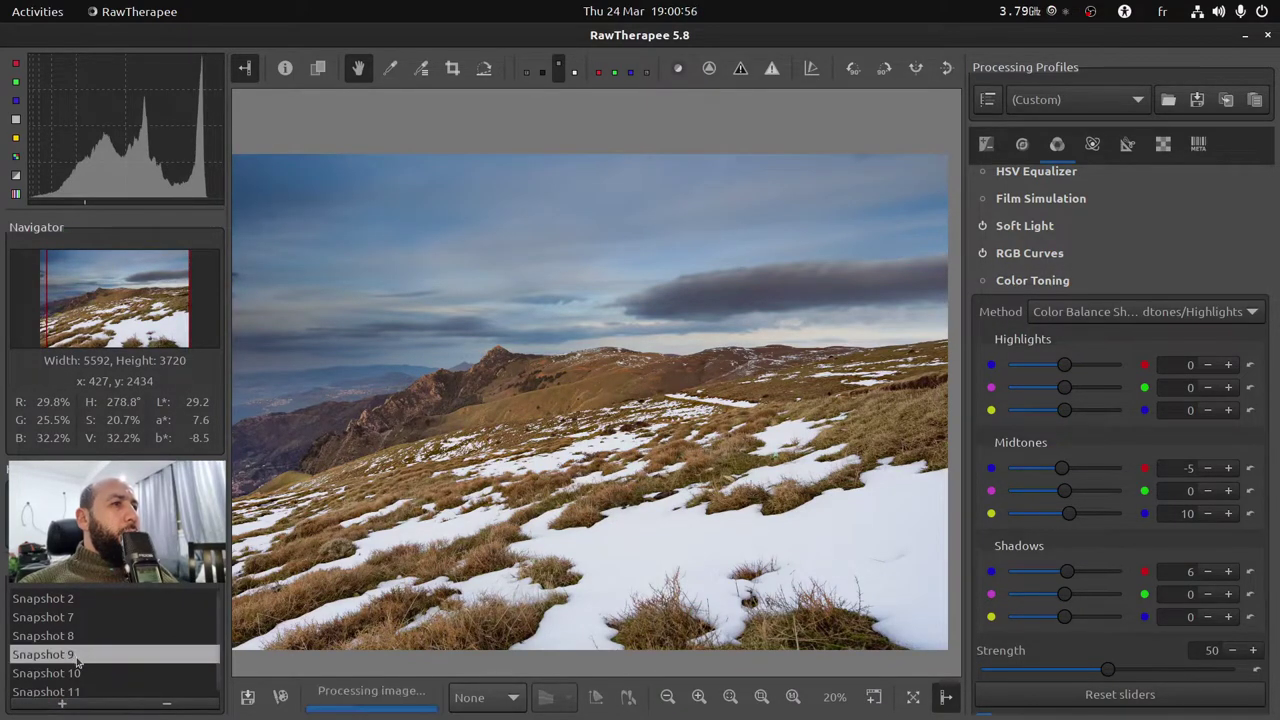
pyautogui.click(166, 703)
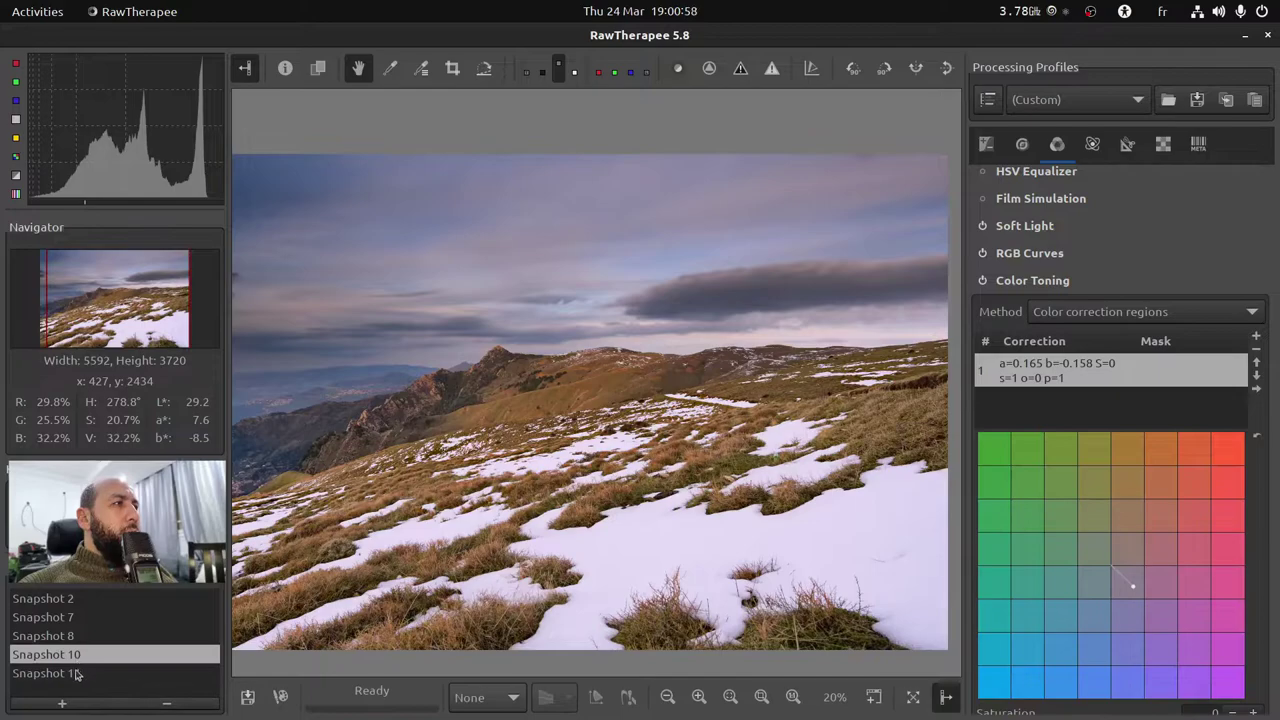
pyautogui.click(77, 674)
pyautogui.click(79, 656)
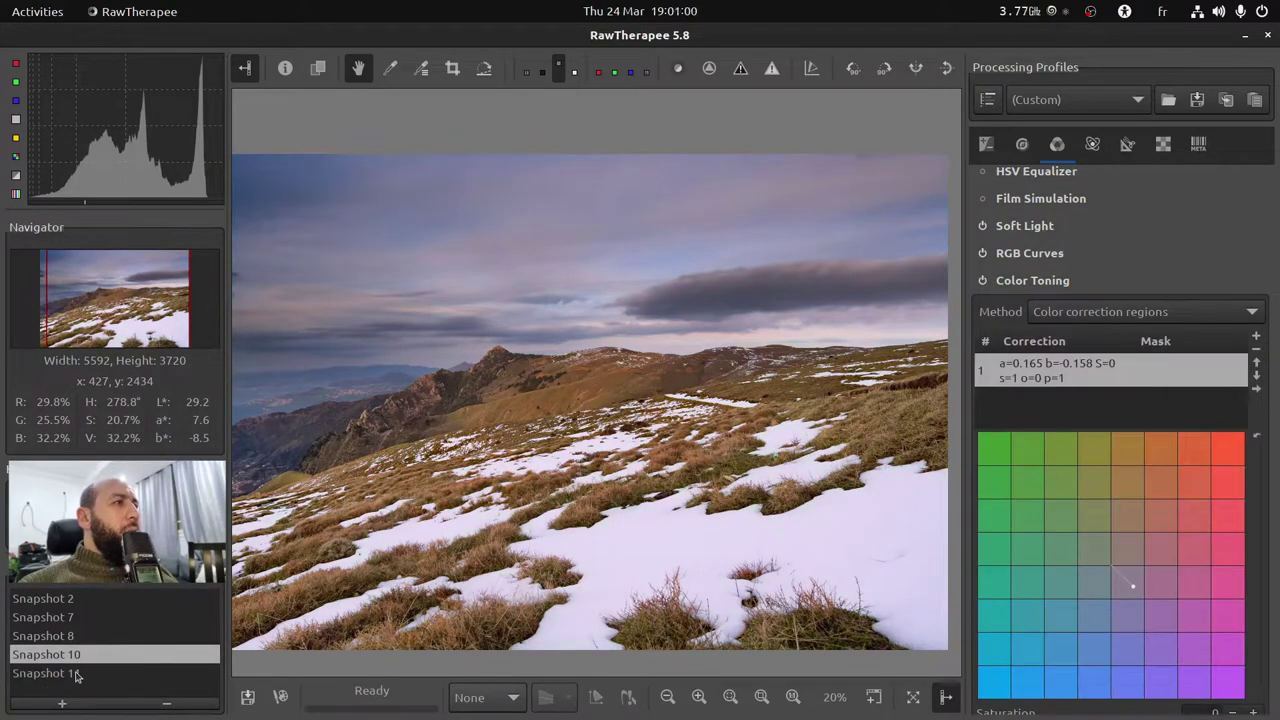
pyautogui.click(77, 675)
pyautogui.click(81, 658)
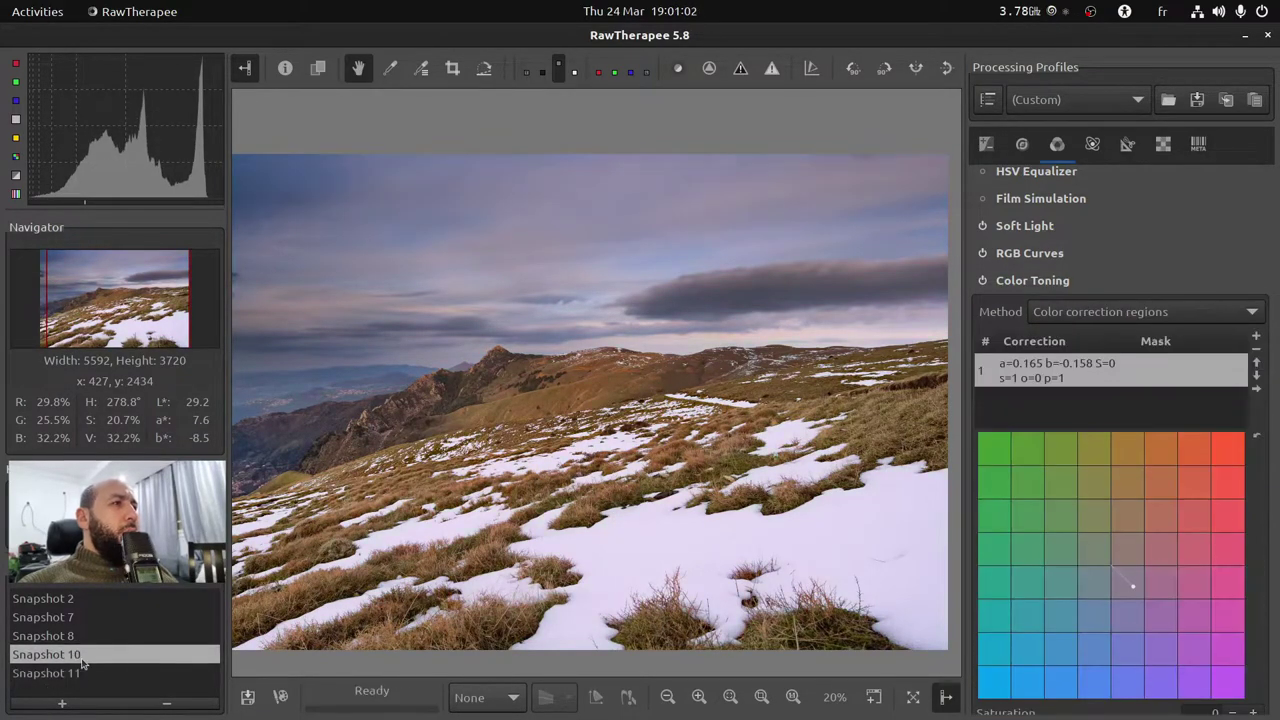
pyautogui.click(166, 703)
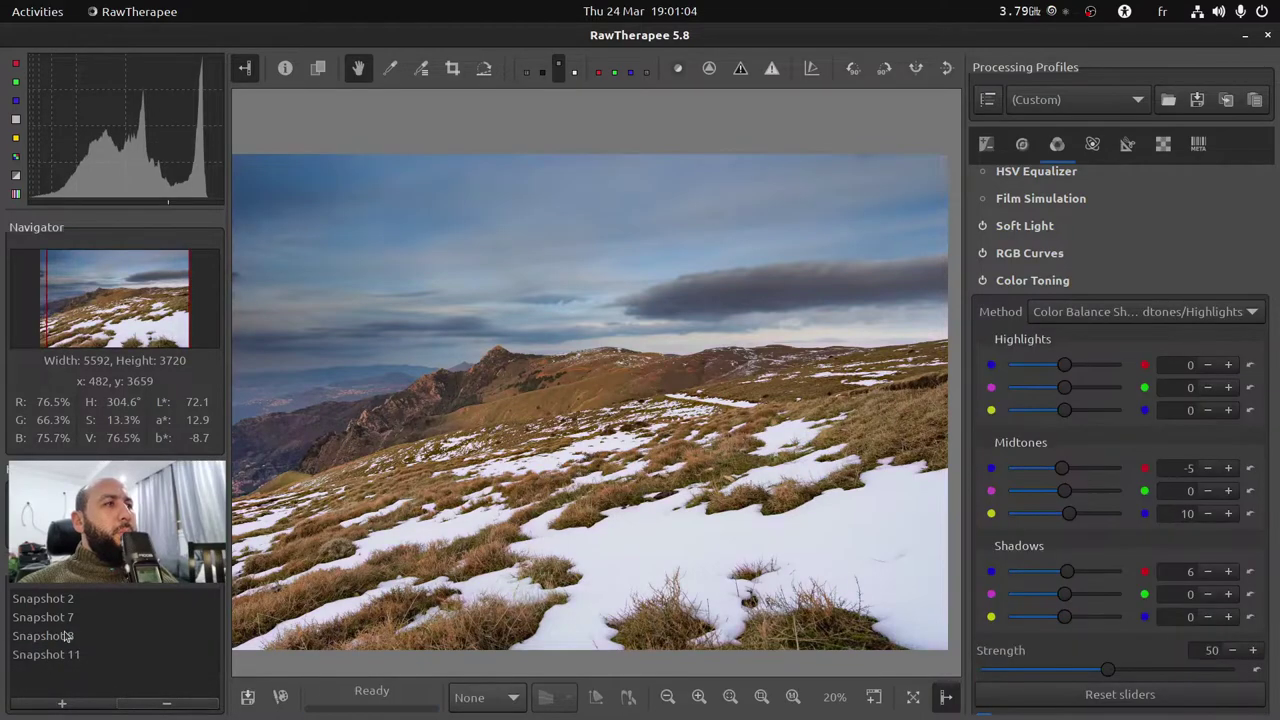
pyautogui.click(66, 636)
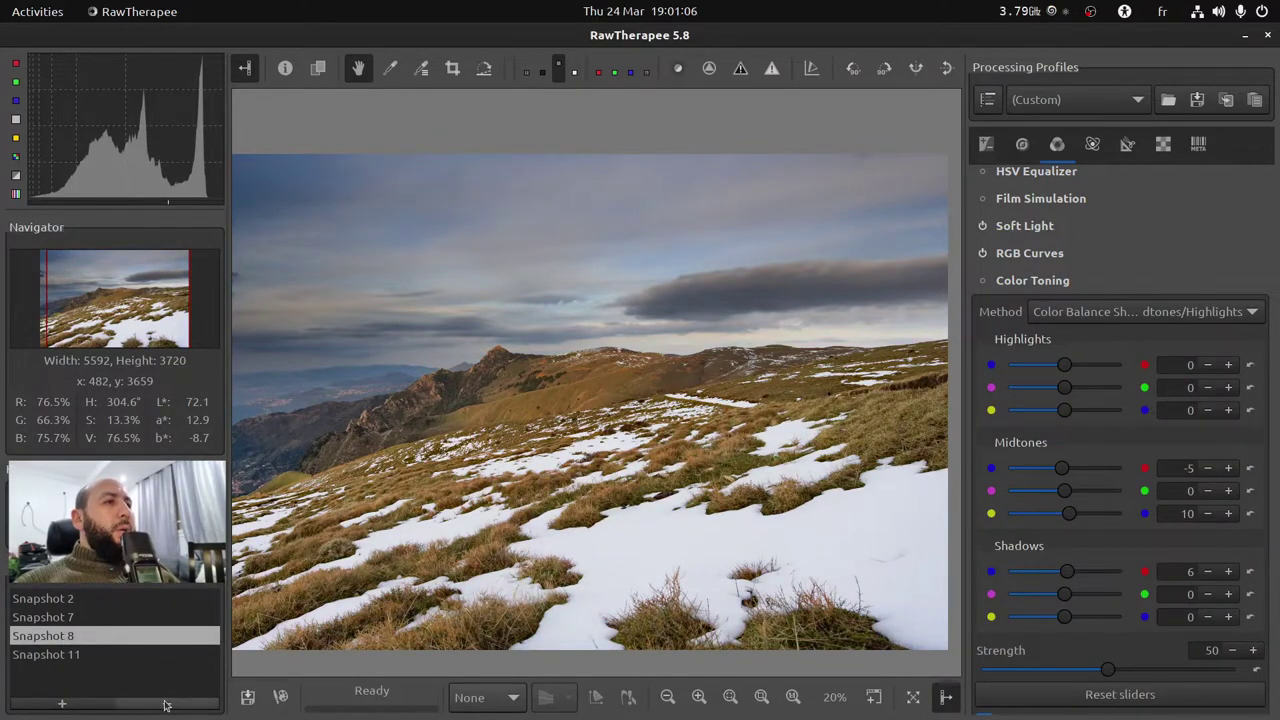
pyautogui.click(166, 703)
pyautogui.click(87, 642)
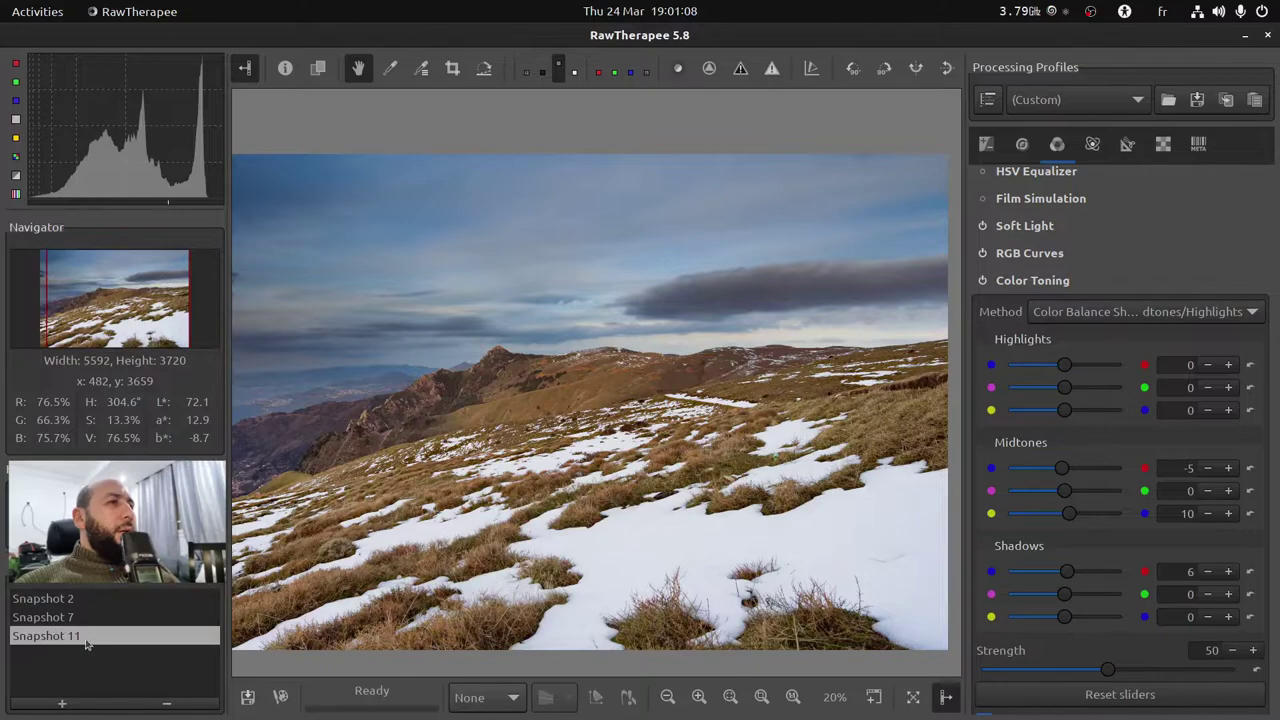
pyautogui.click(1120, 281)
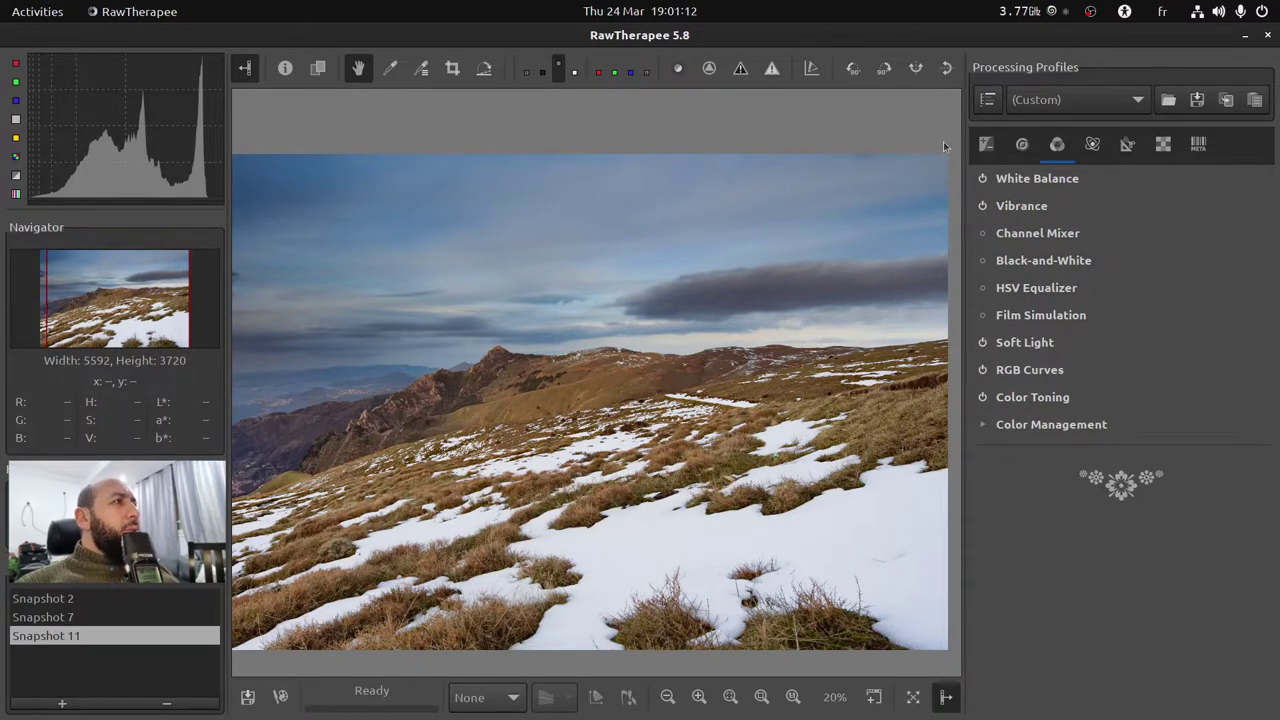
# Magnify a flat patch of sky on the Detail tab and switch on Noise Reduction.
pyautogui.click(1033, 148)
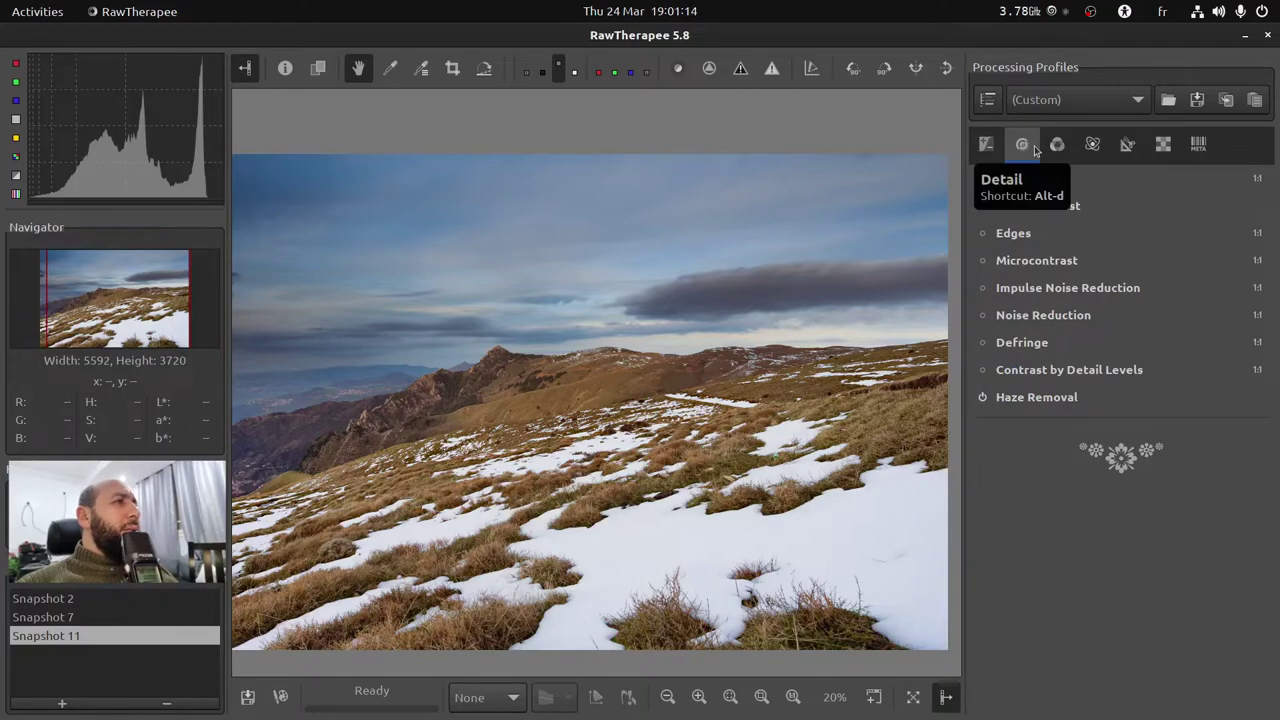
pyautogui.click(793, 697)
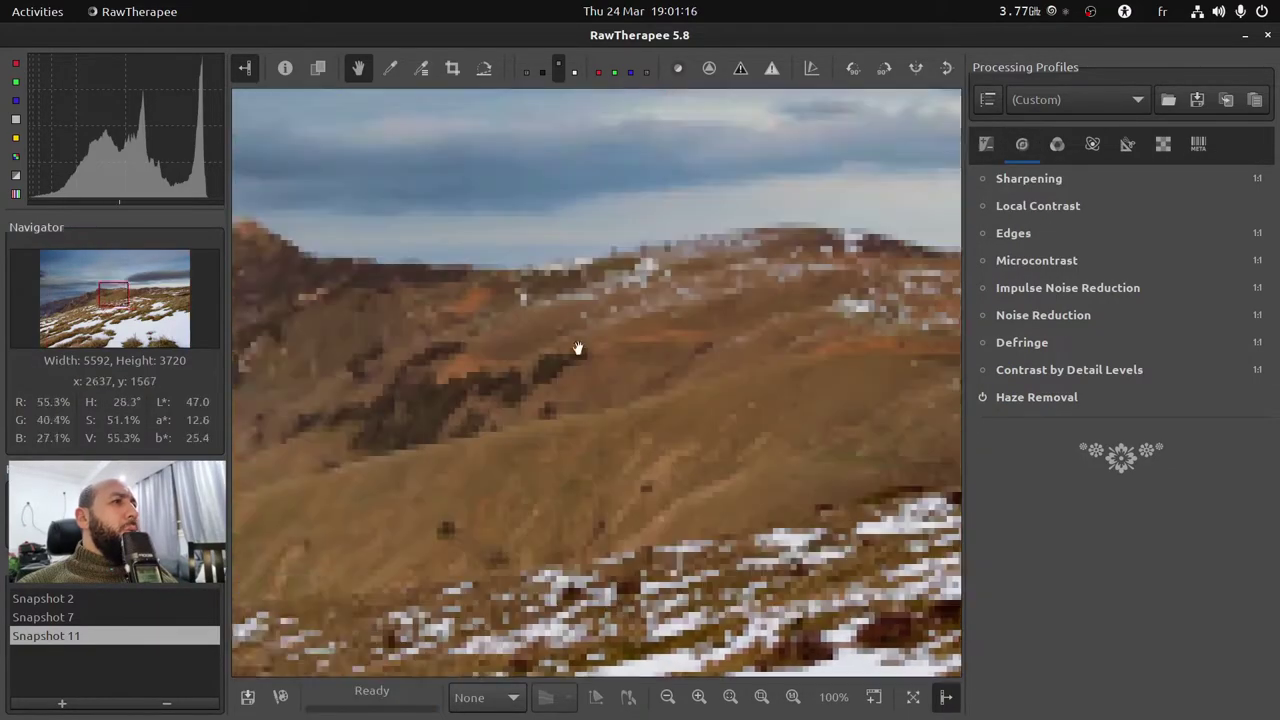
pyautogui.moveTo(577, 349); pyautogui.dragTo(743, 431)
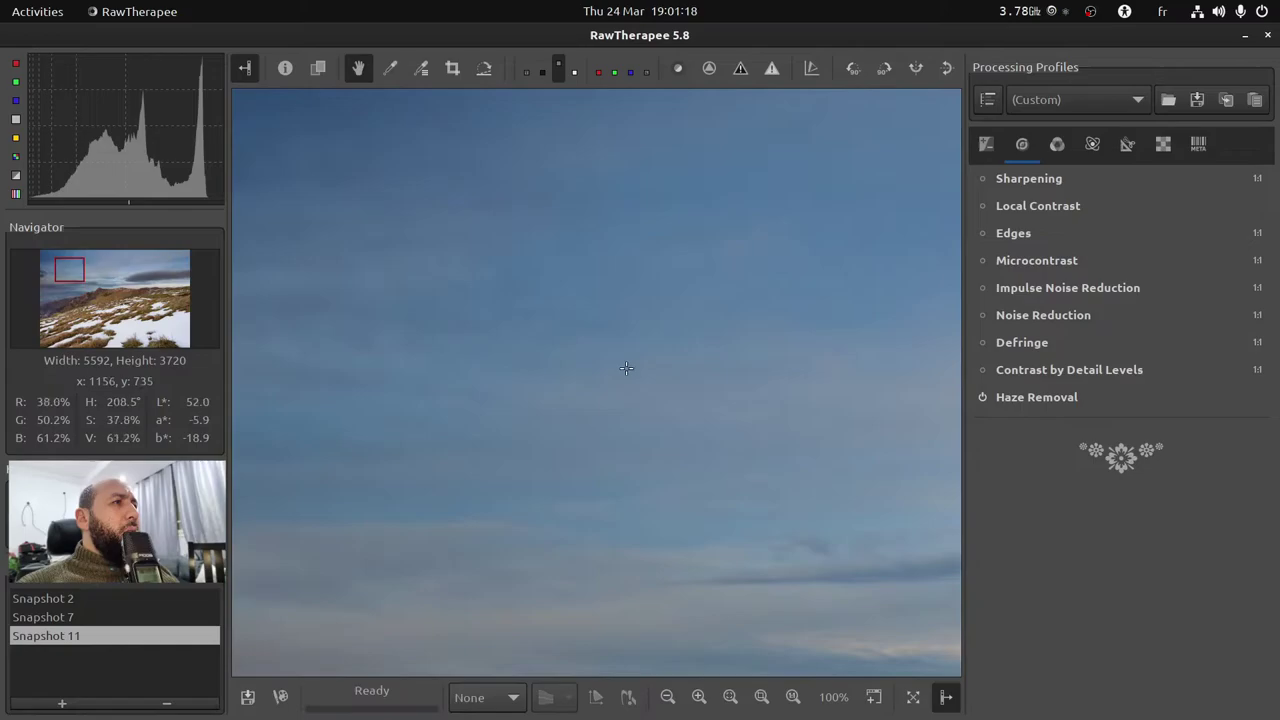
pyautogui.scroll(1, 560, 366)
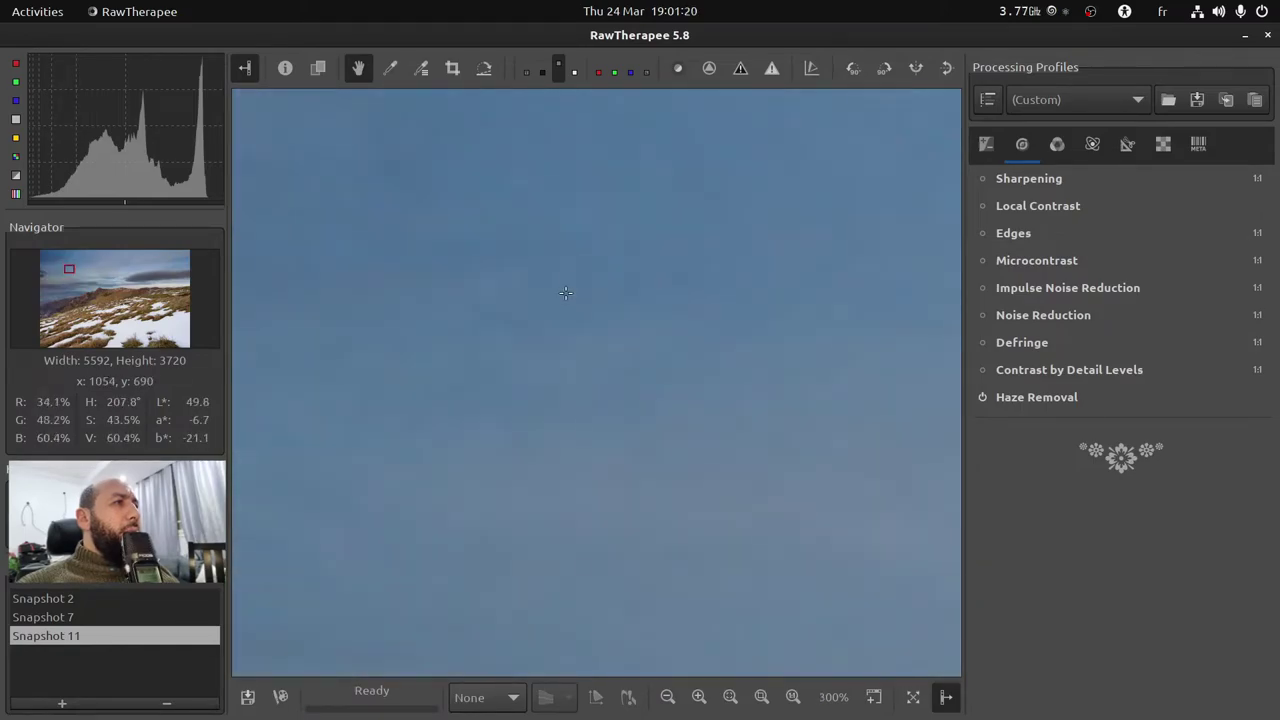
pyautogui.scroll(1, 683, 366)
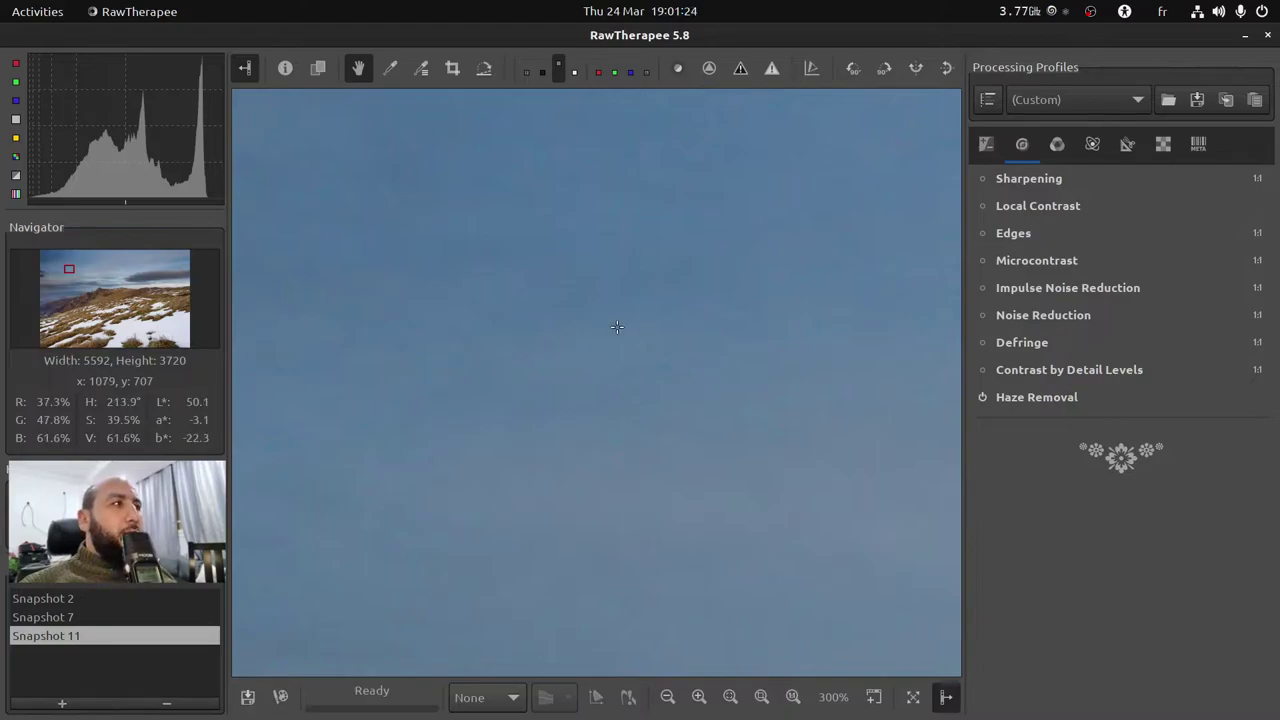
pyautogui.click(982, 318)
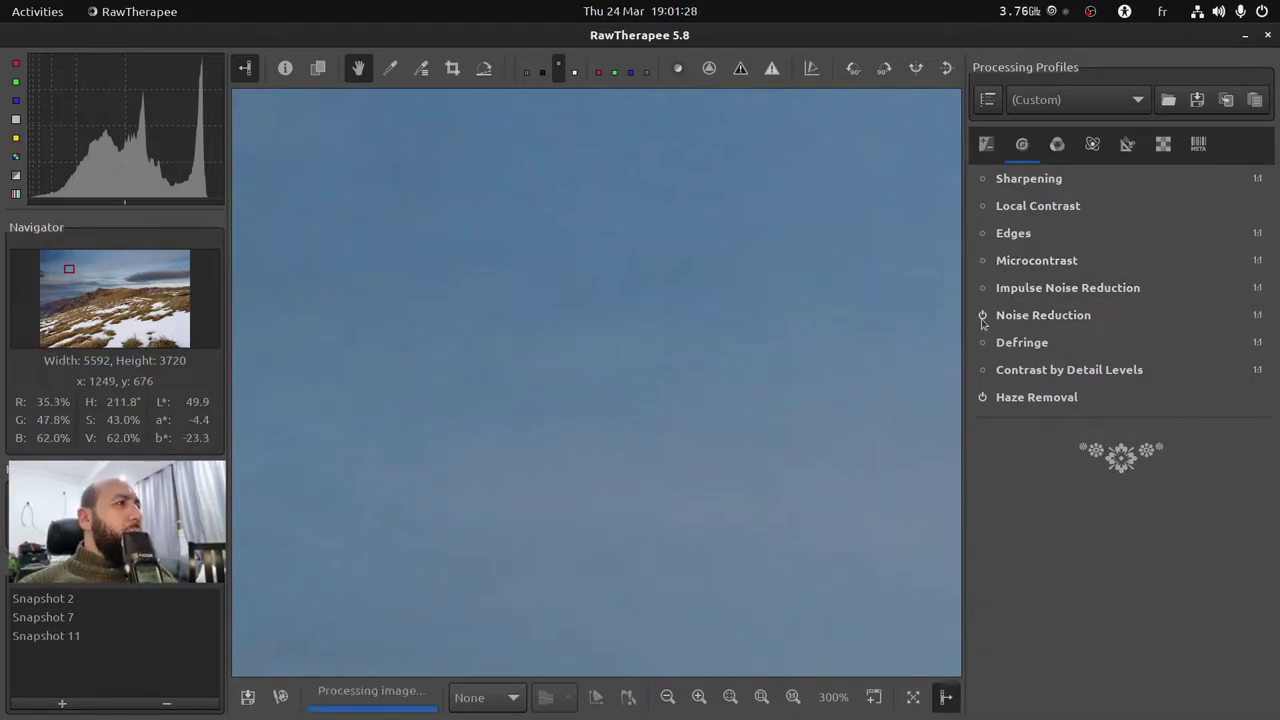
# Raise Noise Reduction luminance to 56.21 and move the view down to the distant hills.
pyautogui.click(1022, 318)
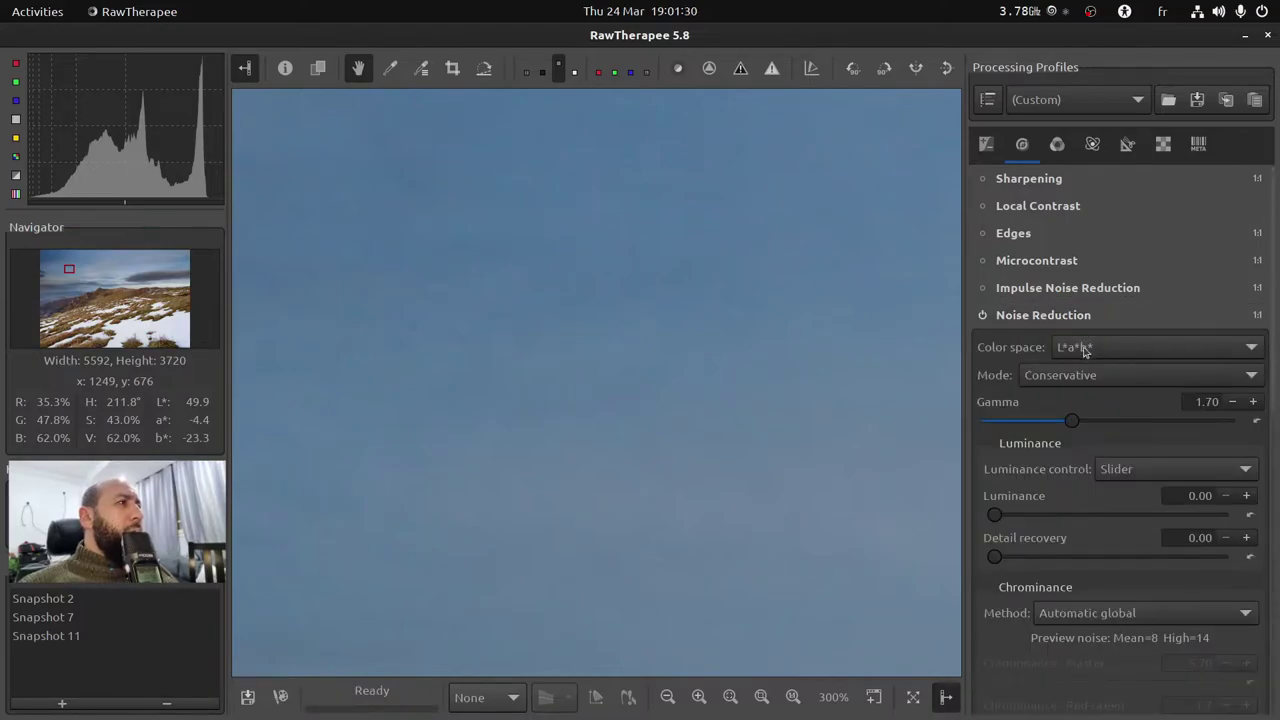
pyautogui.scroll(-2, 1086, 349)
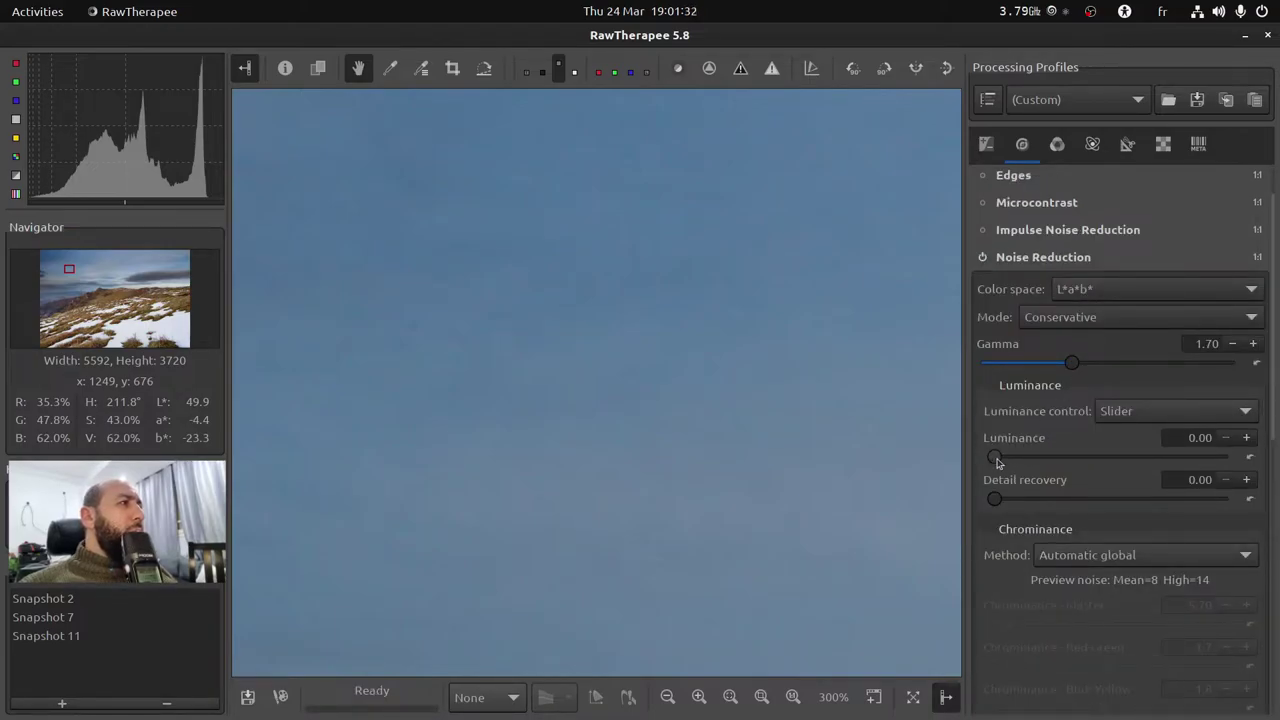
pyautogui.moveTo(997, 462); pyautogui.dragTo(1093, 466)
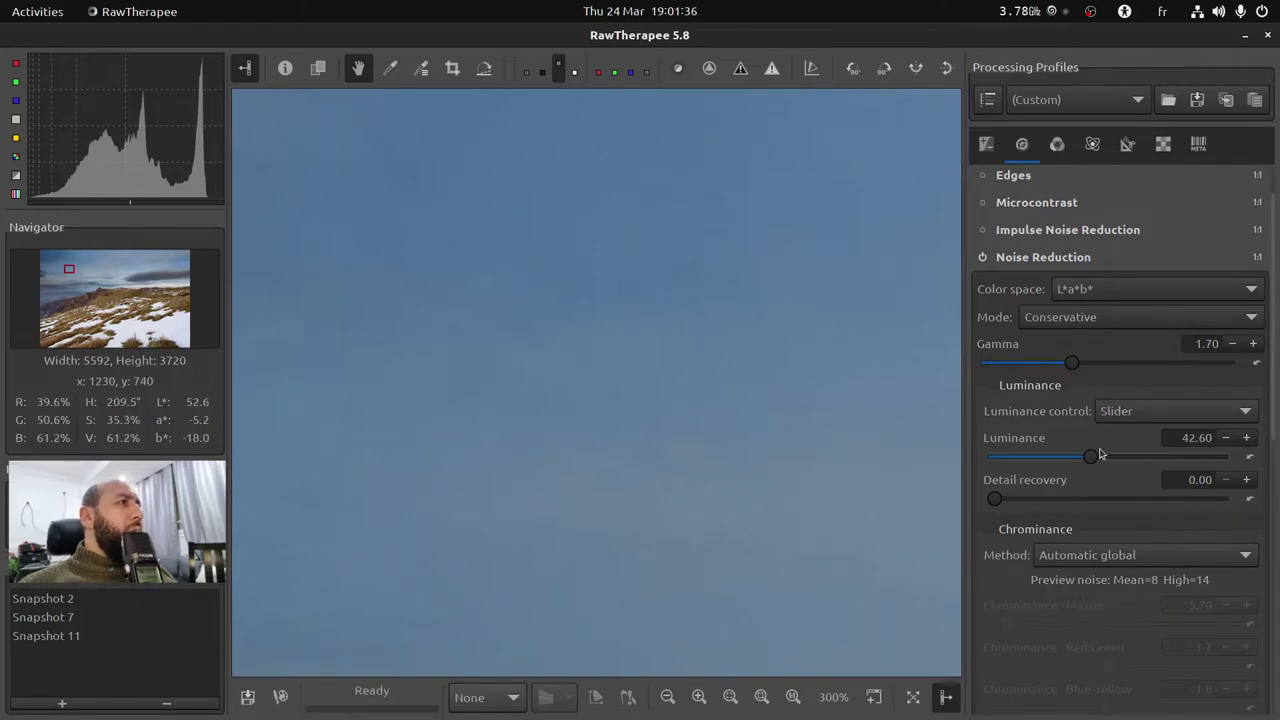
pyautogui.moveTo(1093, 464); pyautogui.dragTo(1122, 460)
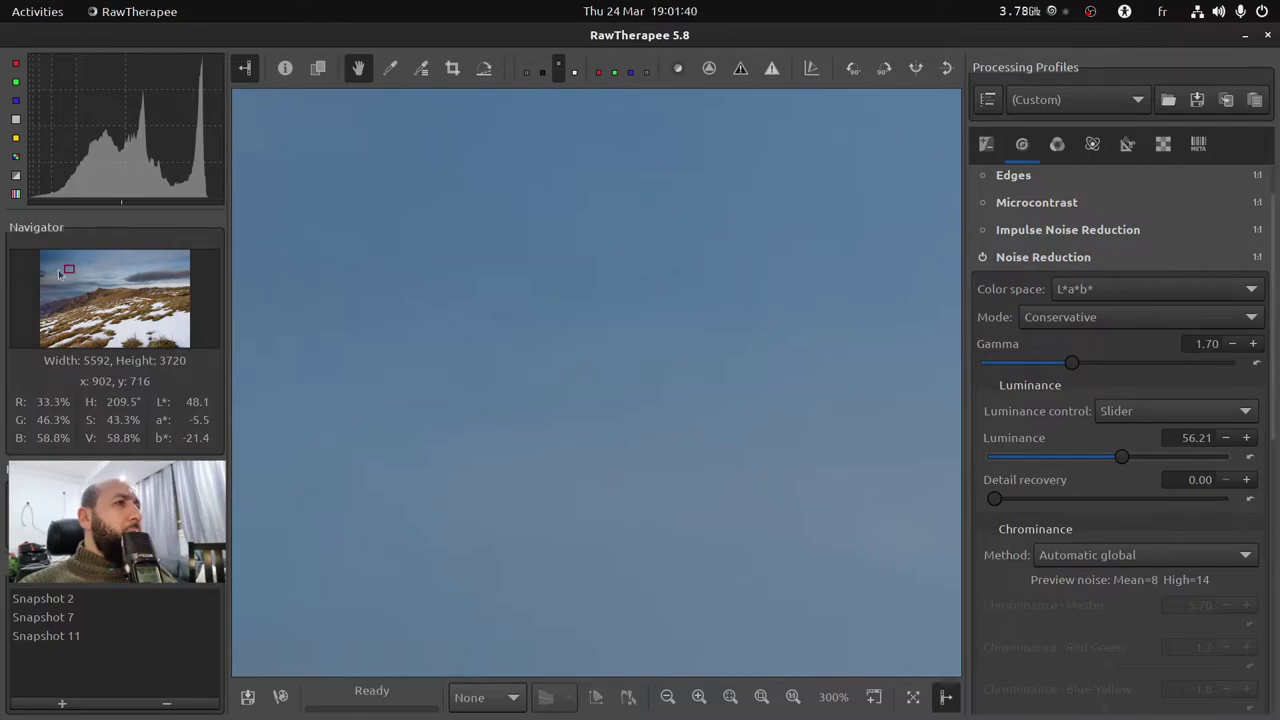
pyautogui.moveTo(69, 268); pyautogui.dragTo(70, 298)
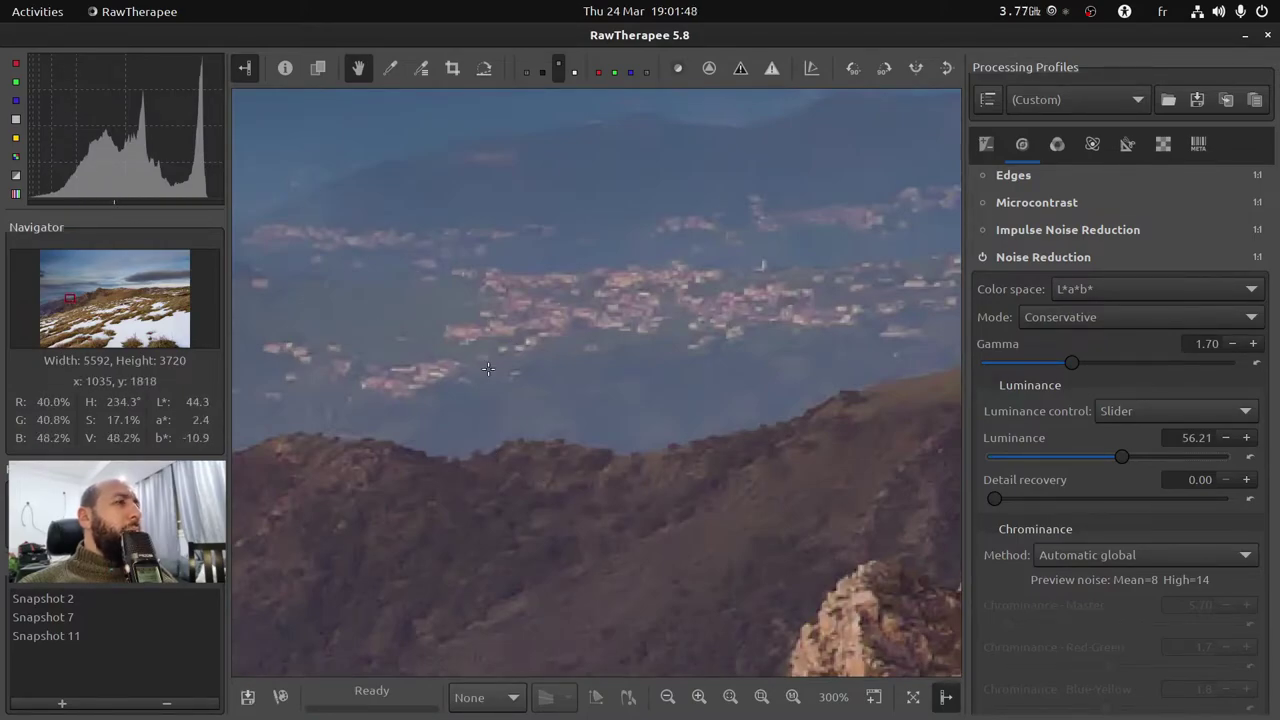
# Raise detail recovery to 94.67, toggling Noise Reduction to compare before and after.
pyautogui.click(981, 259)
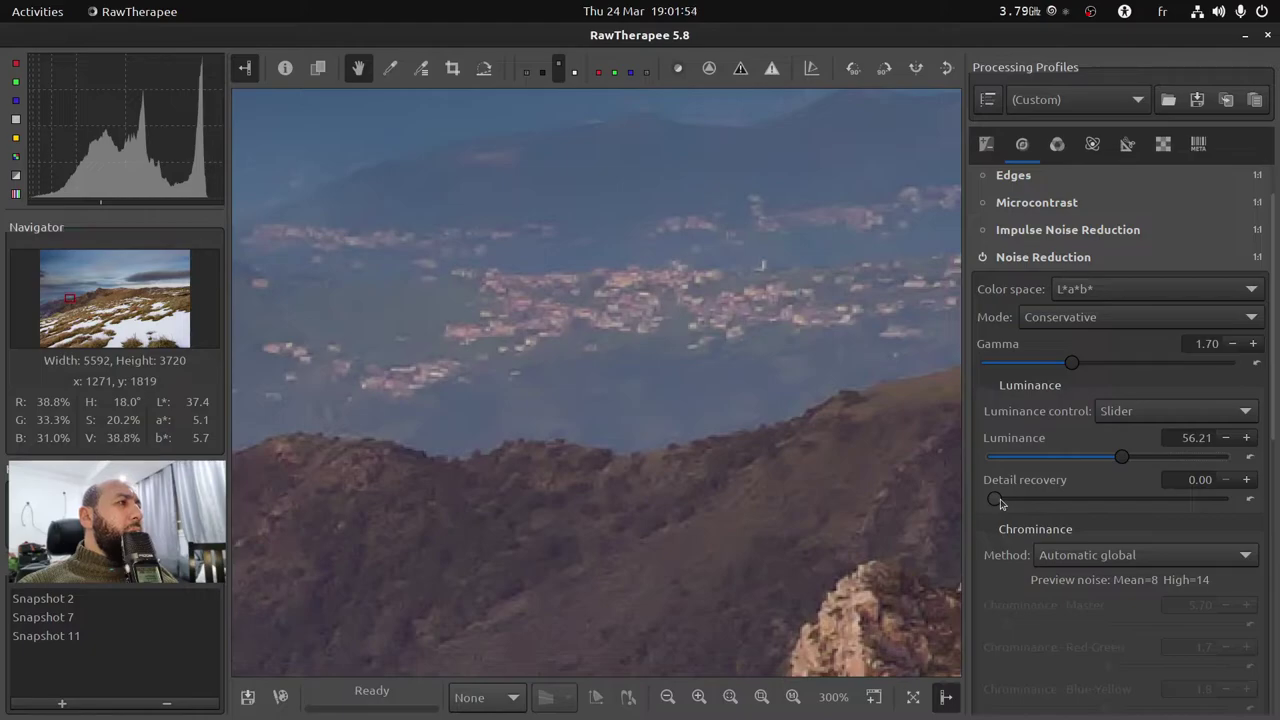
pyautogui.moveTo(1001, 503); pyautogui.dragTo(1205, 513)
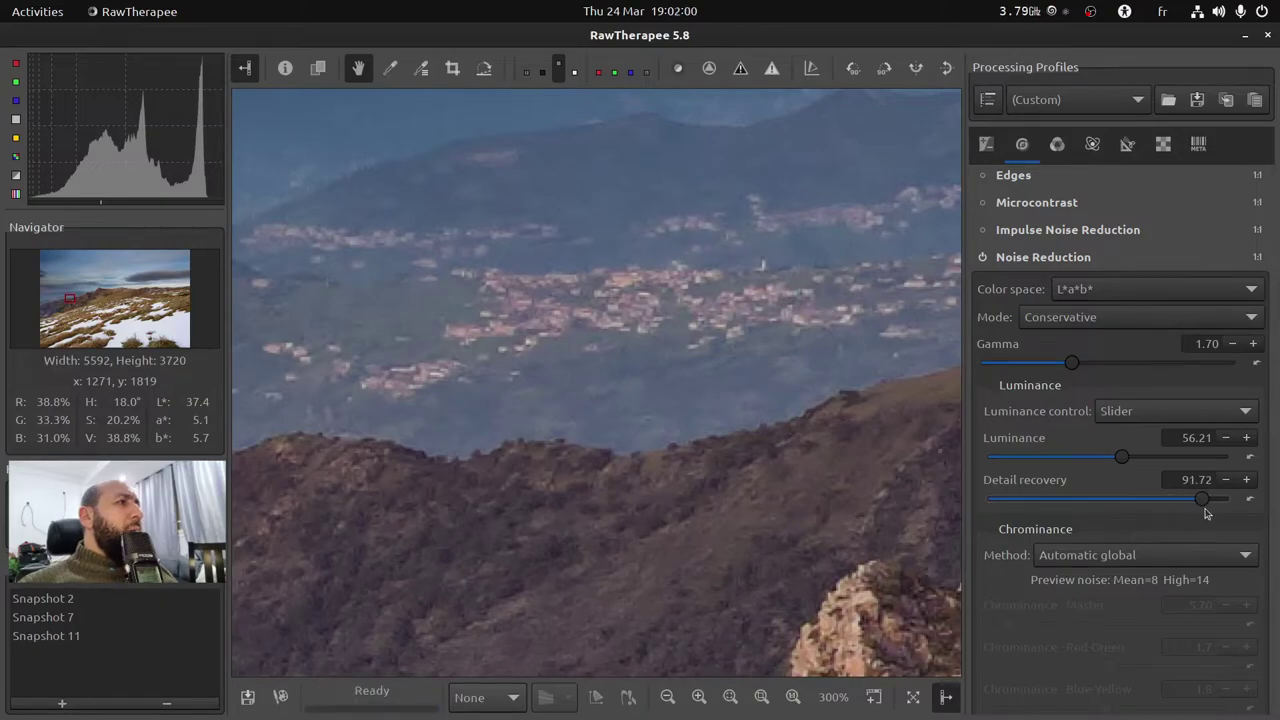
pyautogui.click(981, 258)
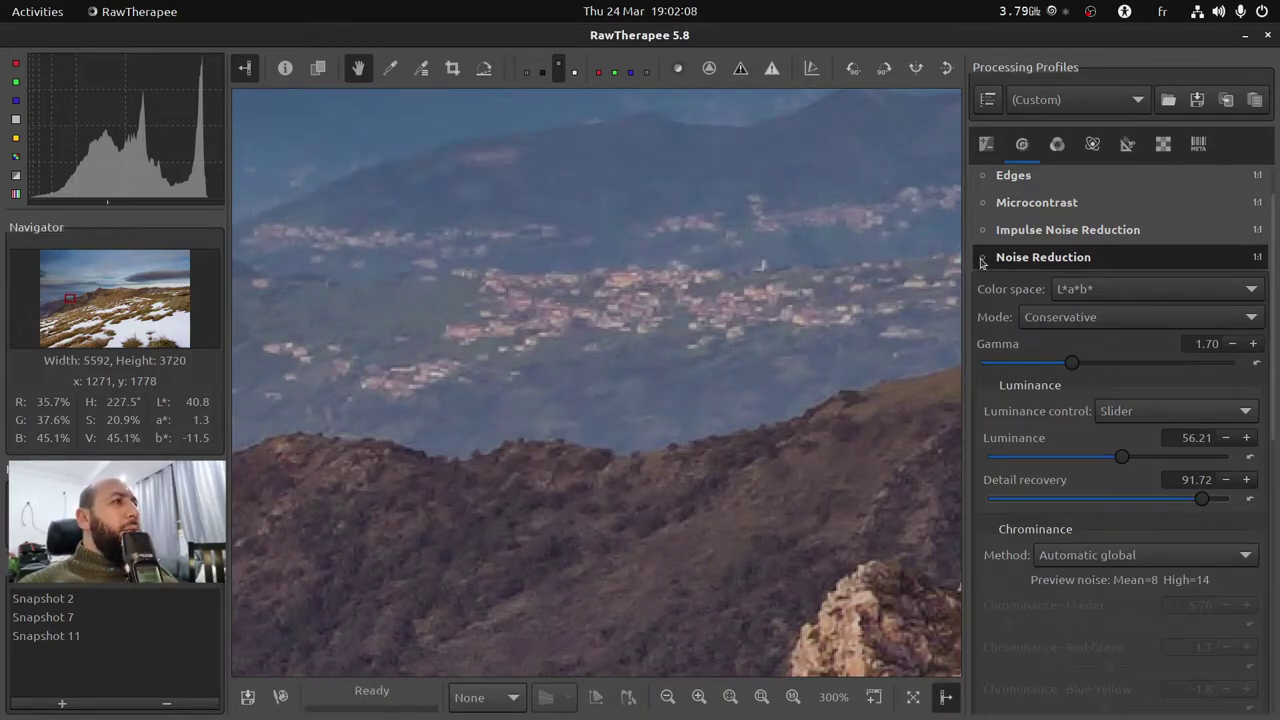
pyautogui.moveTo(1202, 505); pyautogui.dragTo(1209, 503)
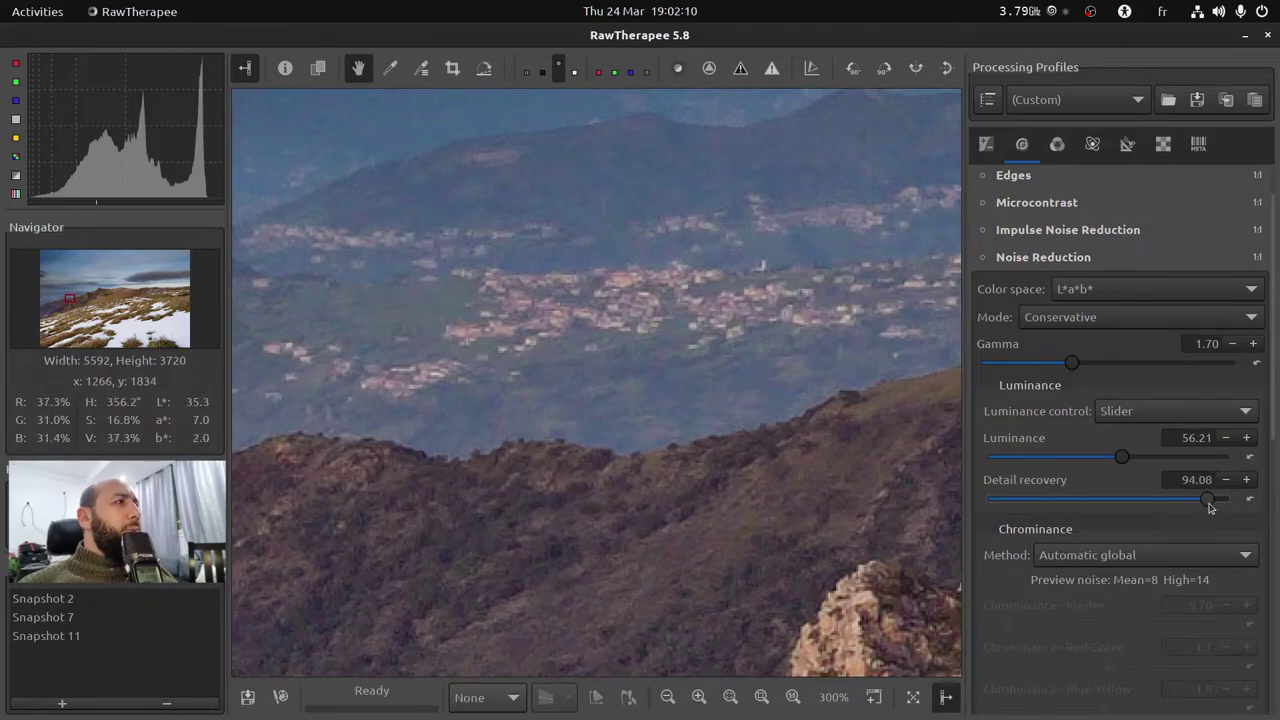
pyautogui.click(984, 258)
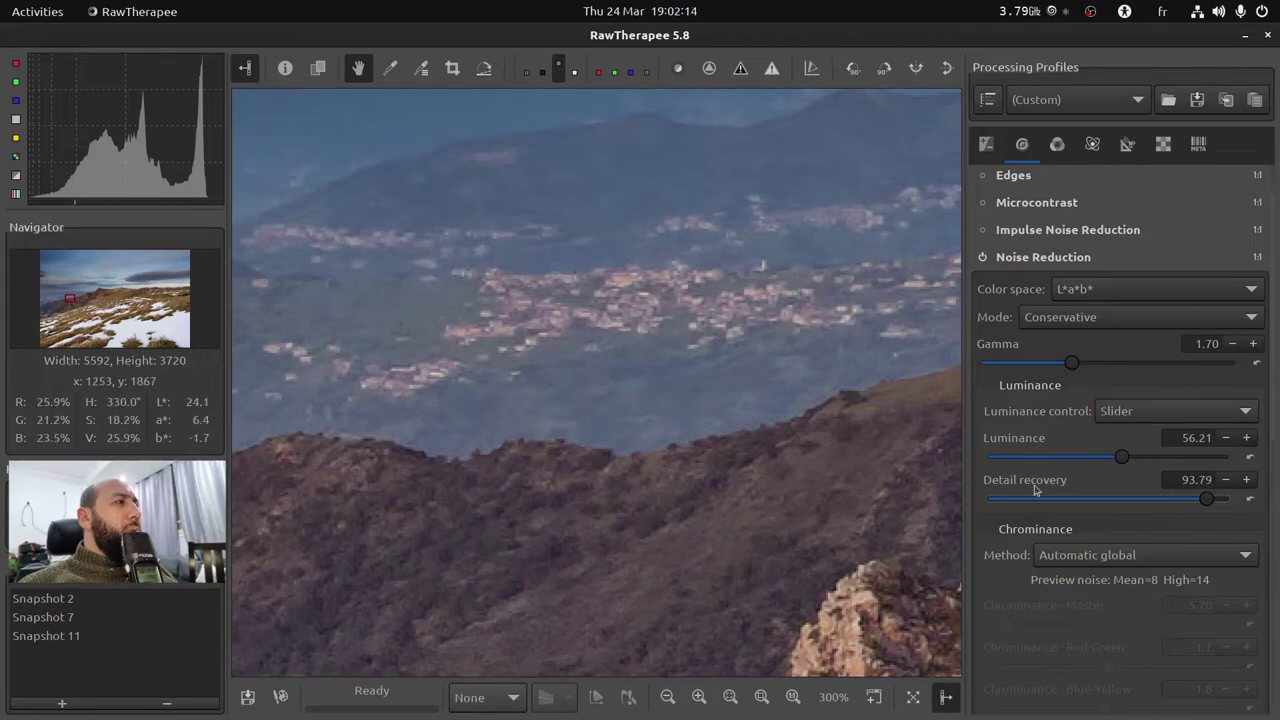
pyautogui.moveTo(1210, 503); pyautogui.dragTo(1212, 503)
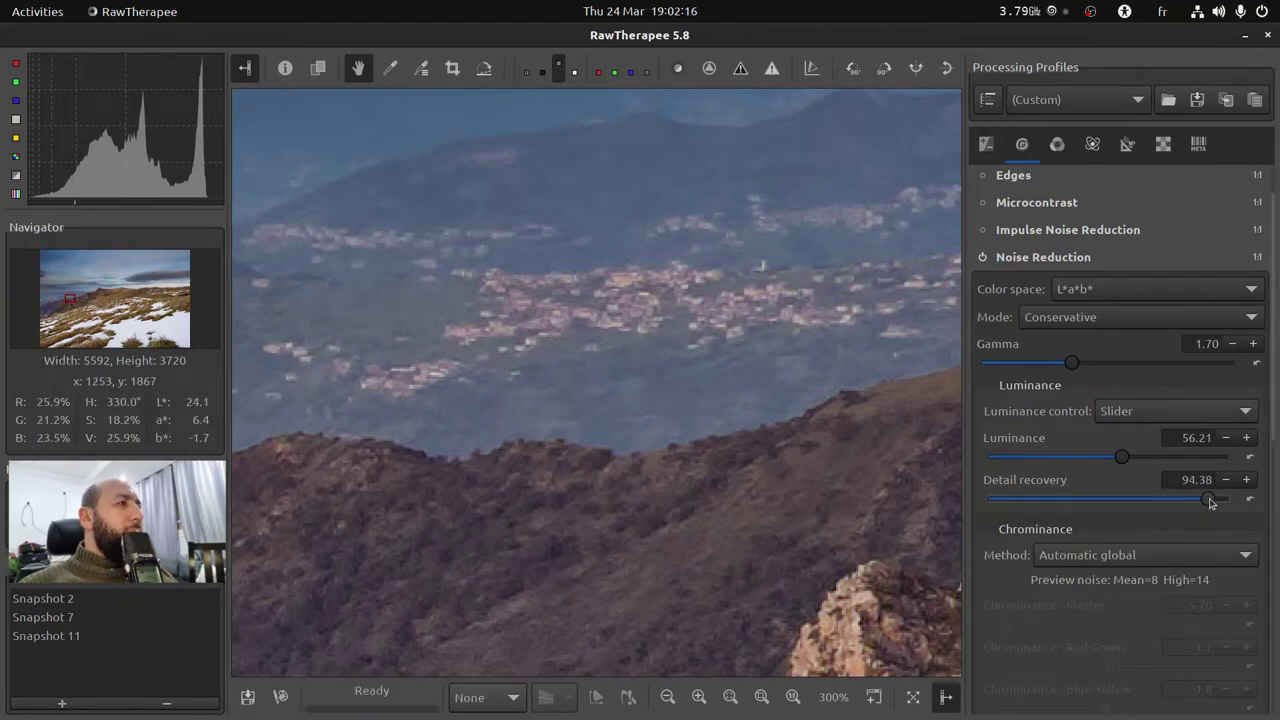
pyautogui.scroll(-1, 488, 341)
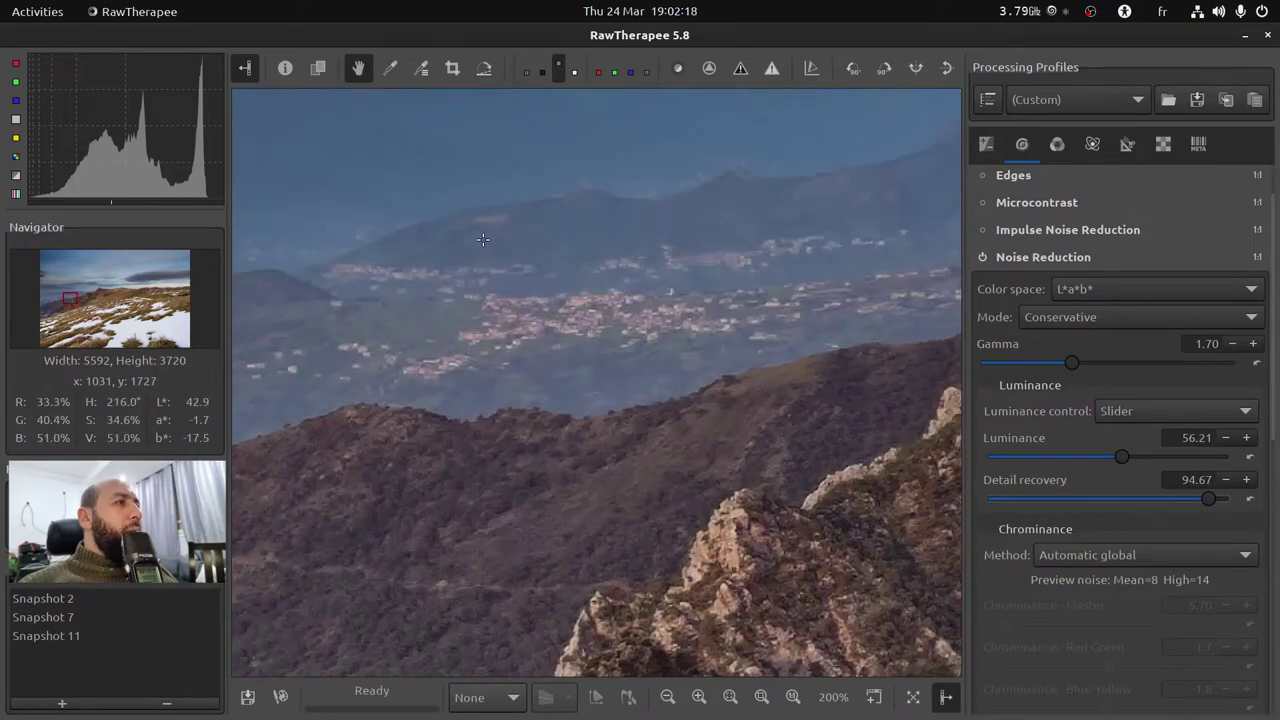
pyautogui.moveTo(488, 341); pyautogui.dragTo(566, 357)
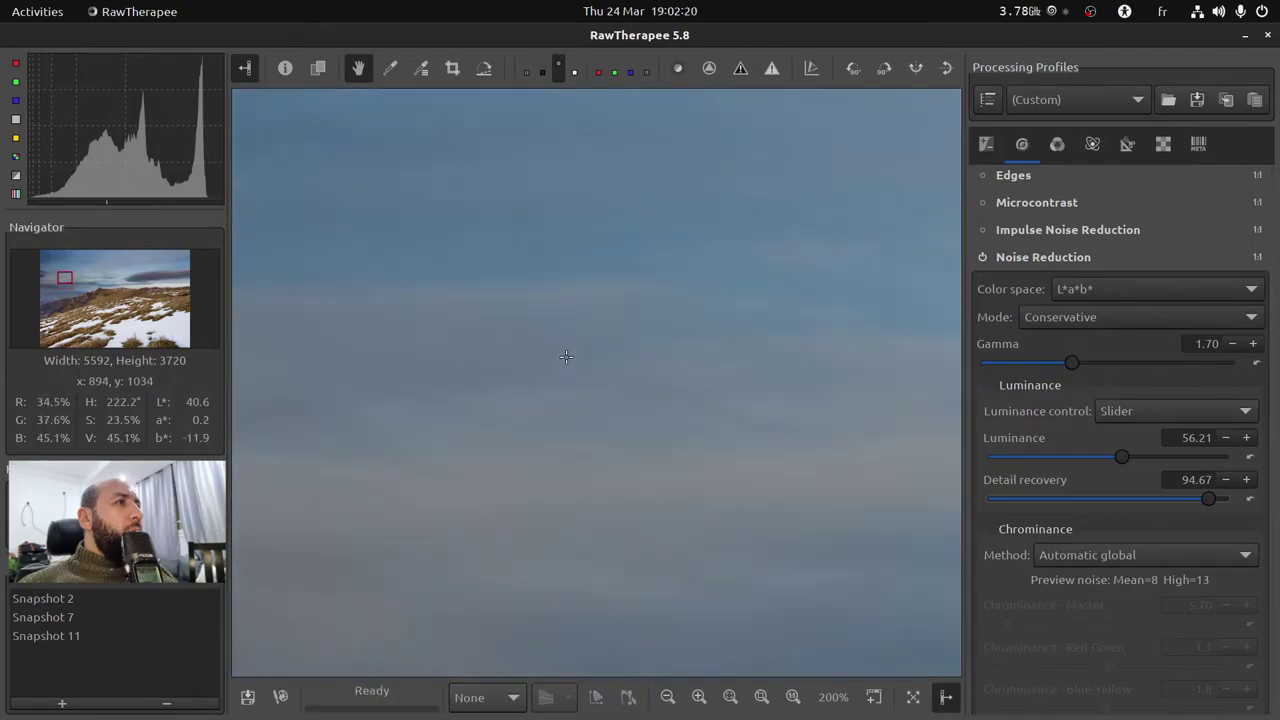
# Raise luminance noise reduction to 79.88 and compare it on and off on the grass.
pyautogui.click(981, 262)
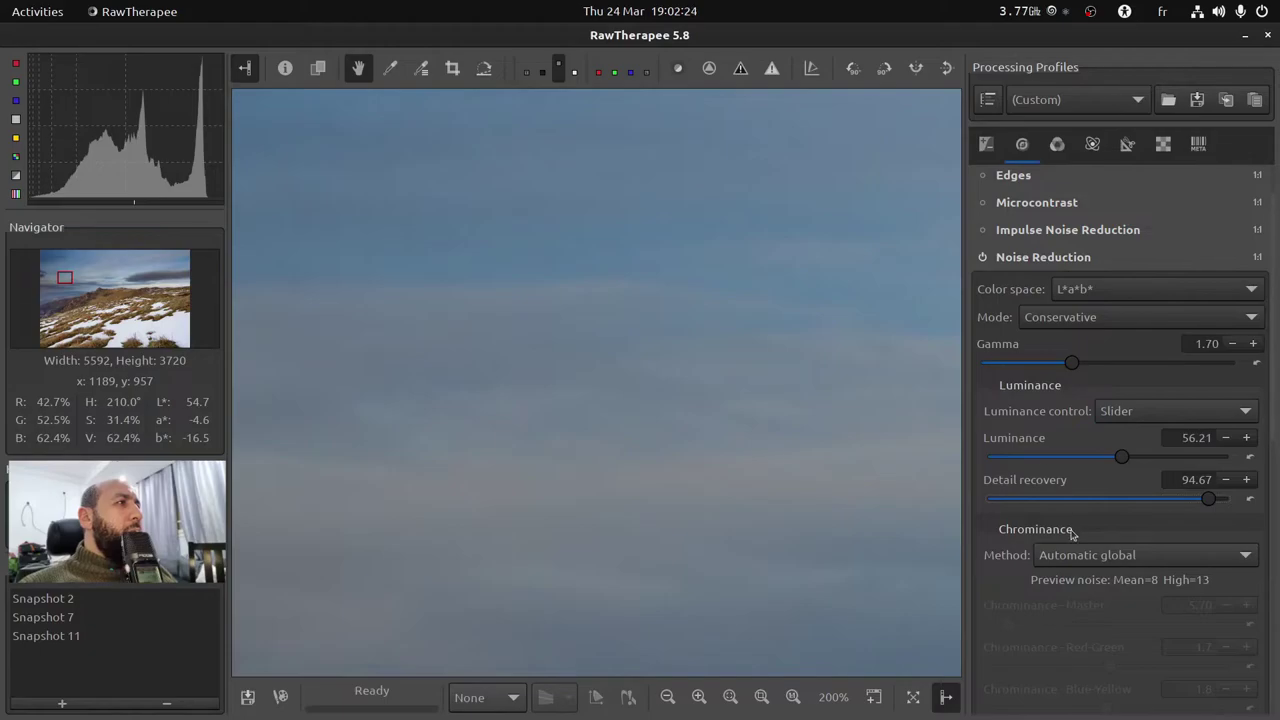
pyautogui.moveTo(1122, 456); pyautogui.dragTo(1177, 465)
pyautogui.moveTo(571, 449)
pyautogui.mouseDown()
pyautogui.moveTo(652, 435)
pyautogui.moveTo(591, 449)
pyautogui.mouseUp()
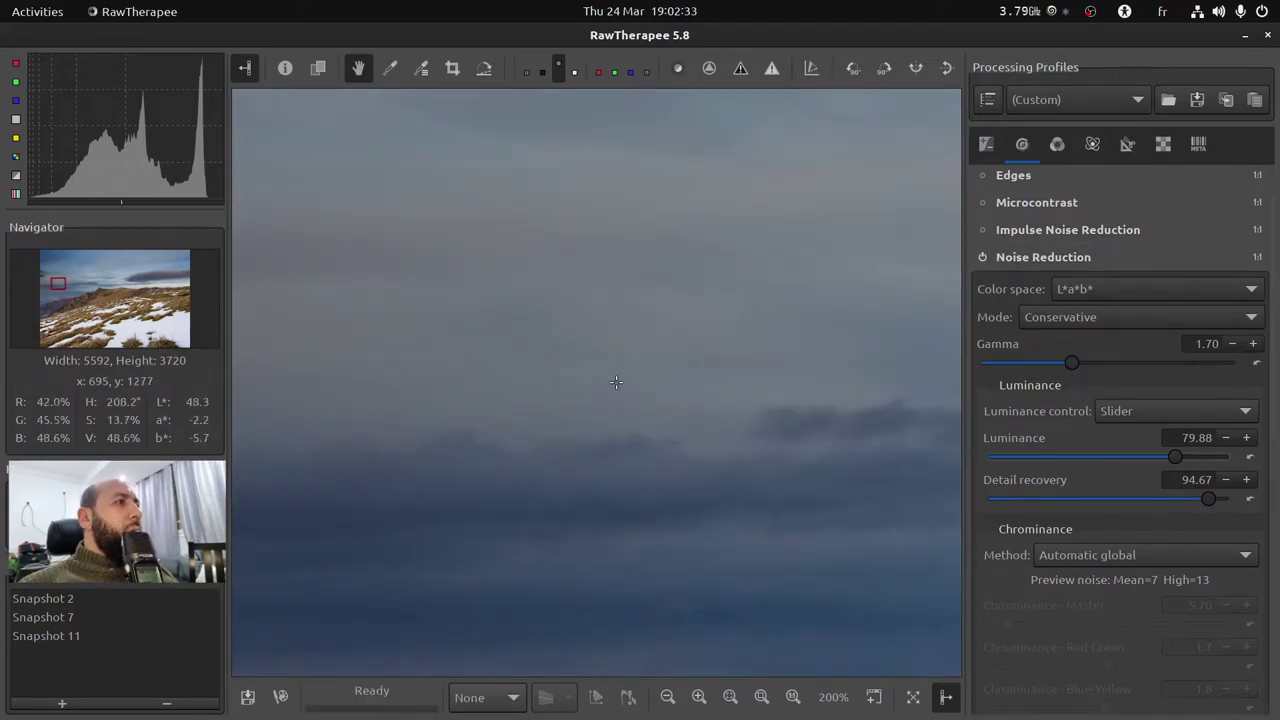
pyautogui.scroll(-4, 614, 380)
pyautogui.scroll(4, 518, 330)
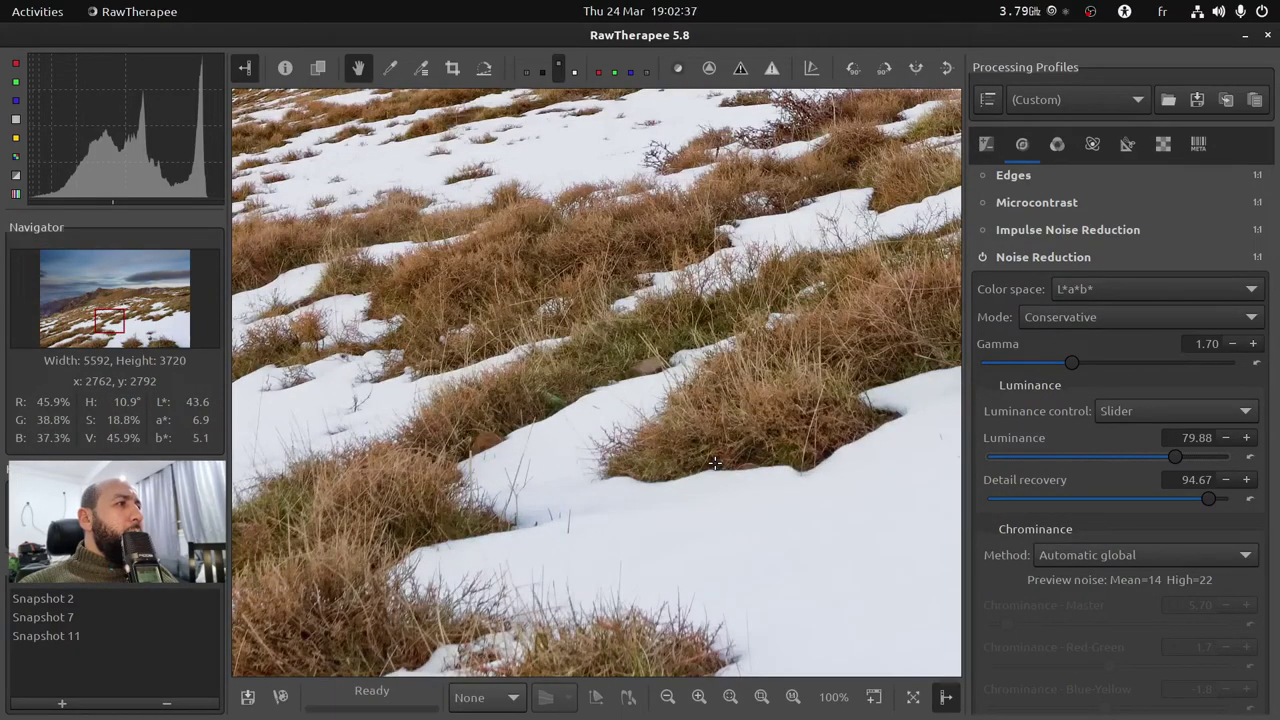
pyautogui.click(981, 259)
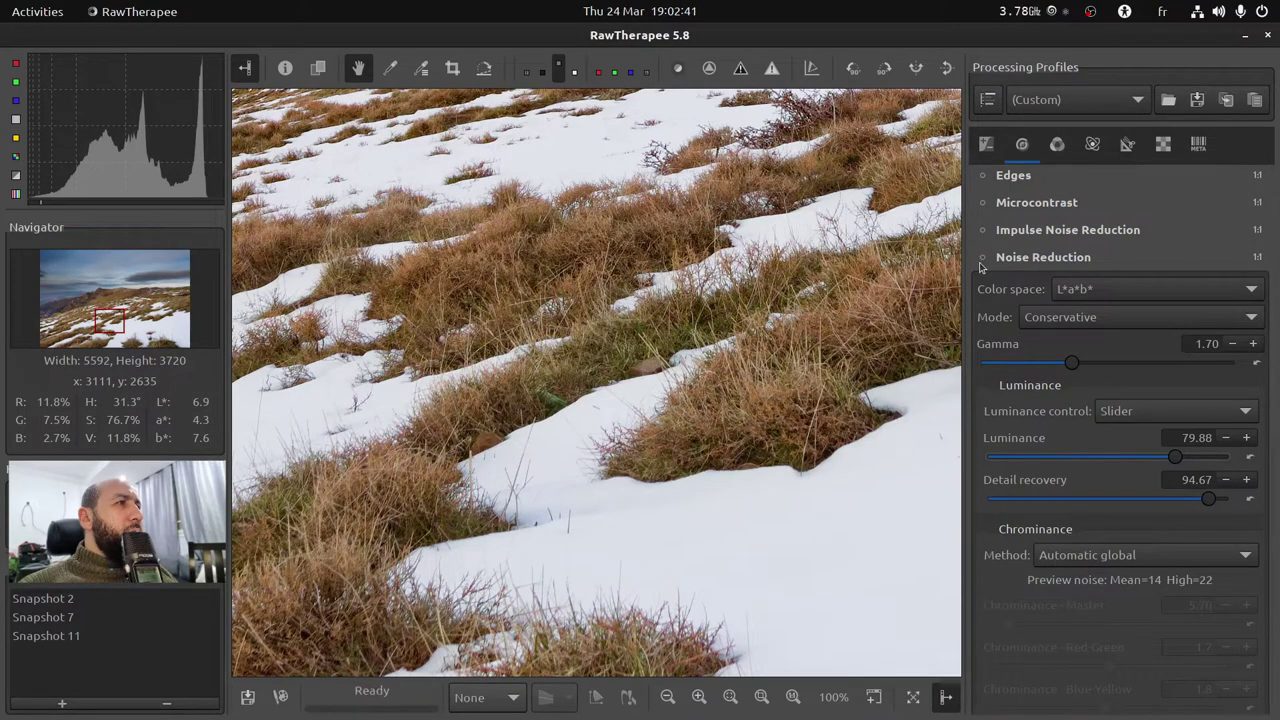
pyautogui.click(981, 259)
# Fit the whole landscape in view at 20% and collapse the Noise Reduction settings.
pyautogui.press('f')
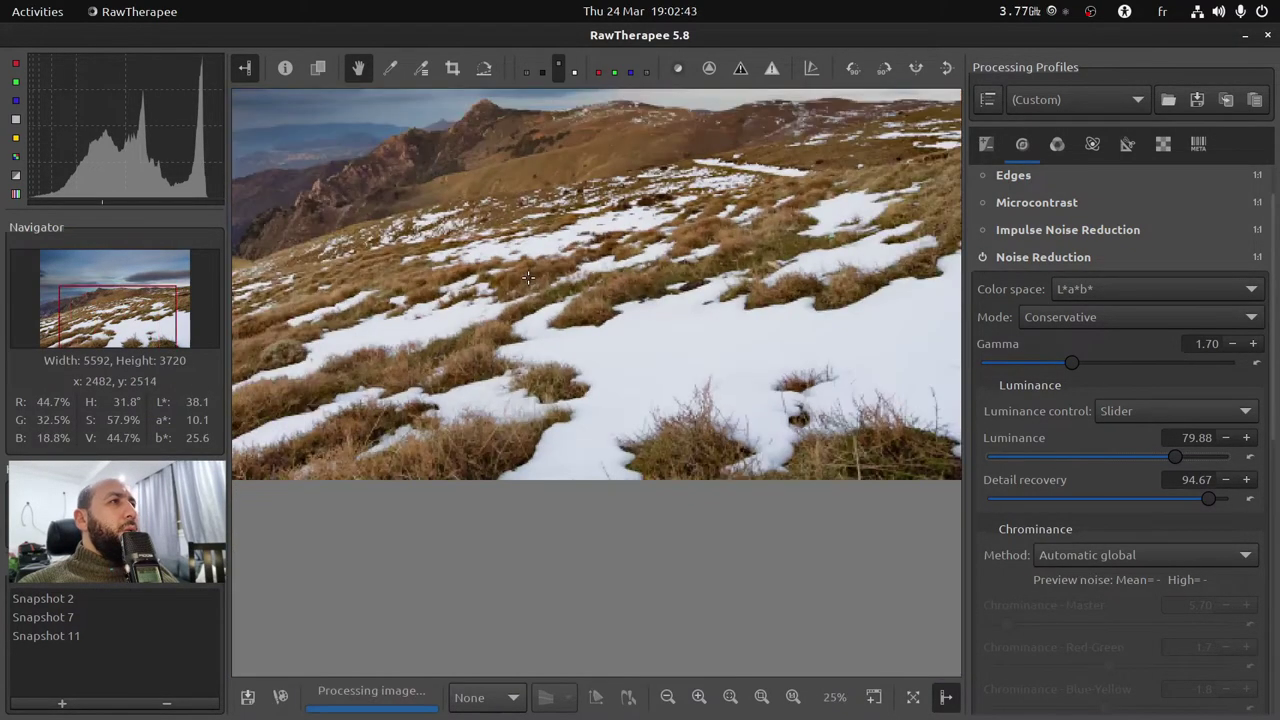
pyautogui.press('+')
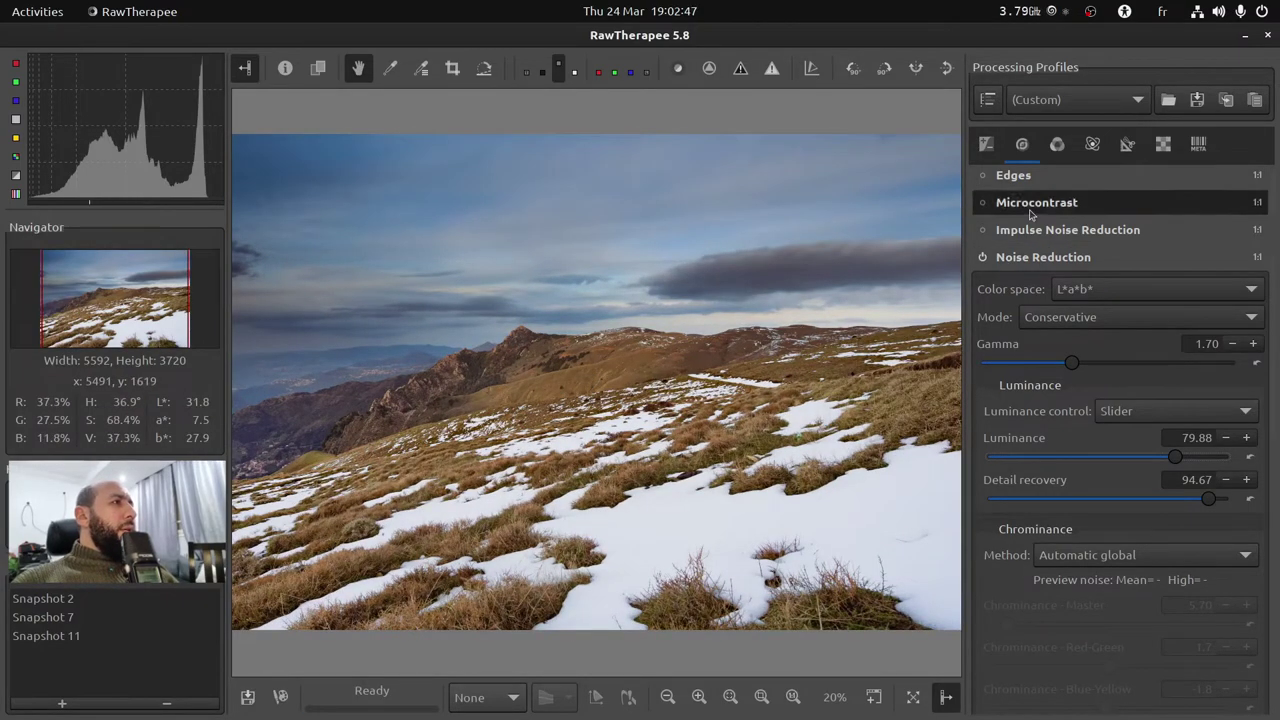
pyautogui.click(1048, 258)
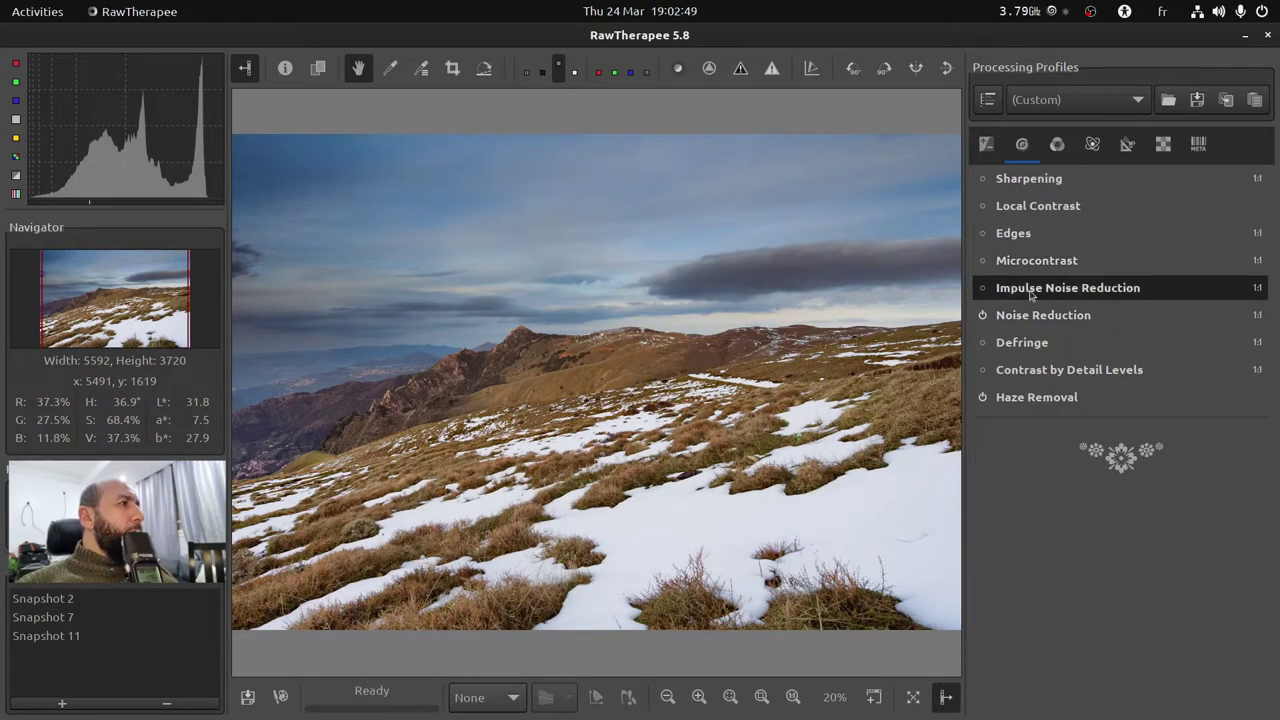